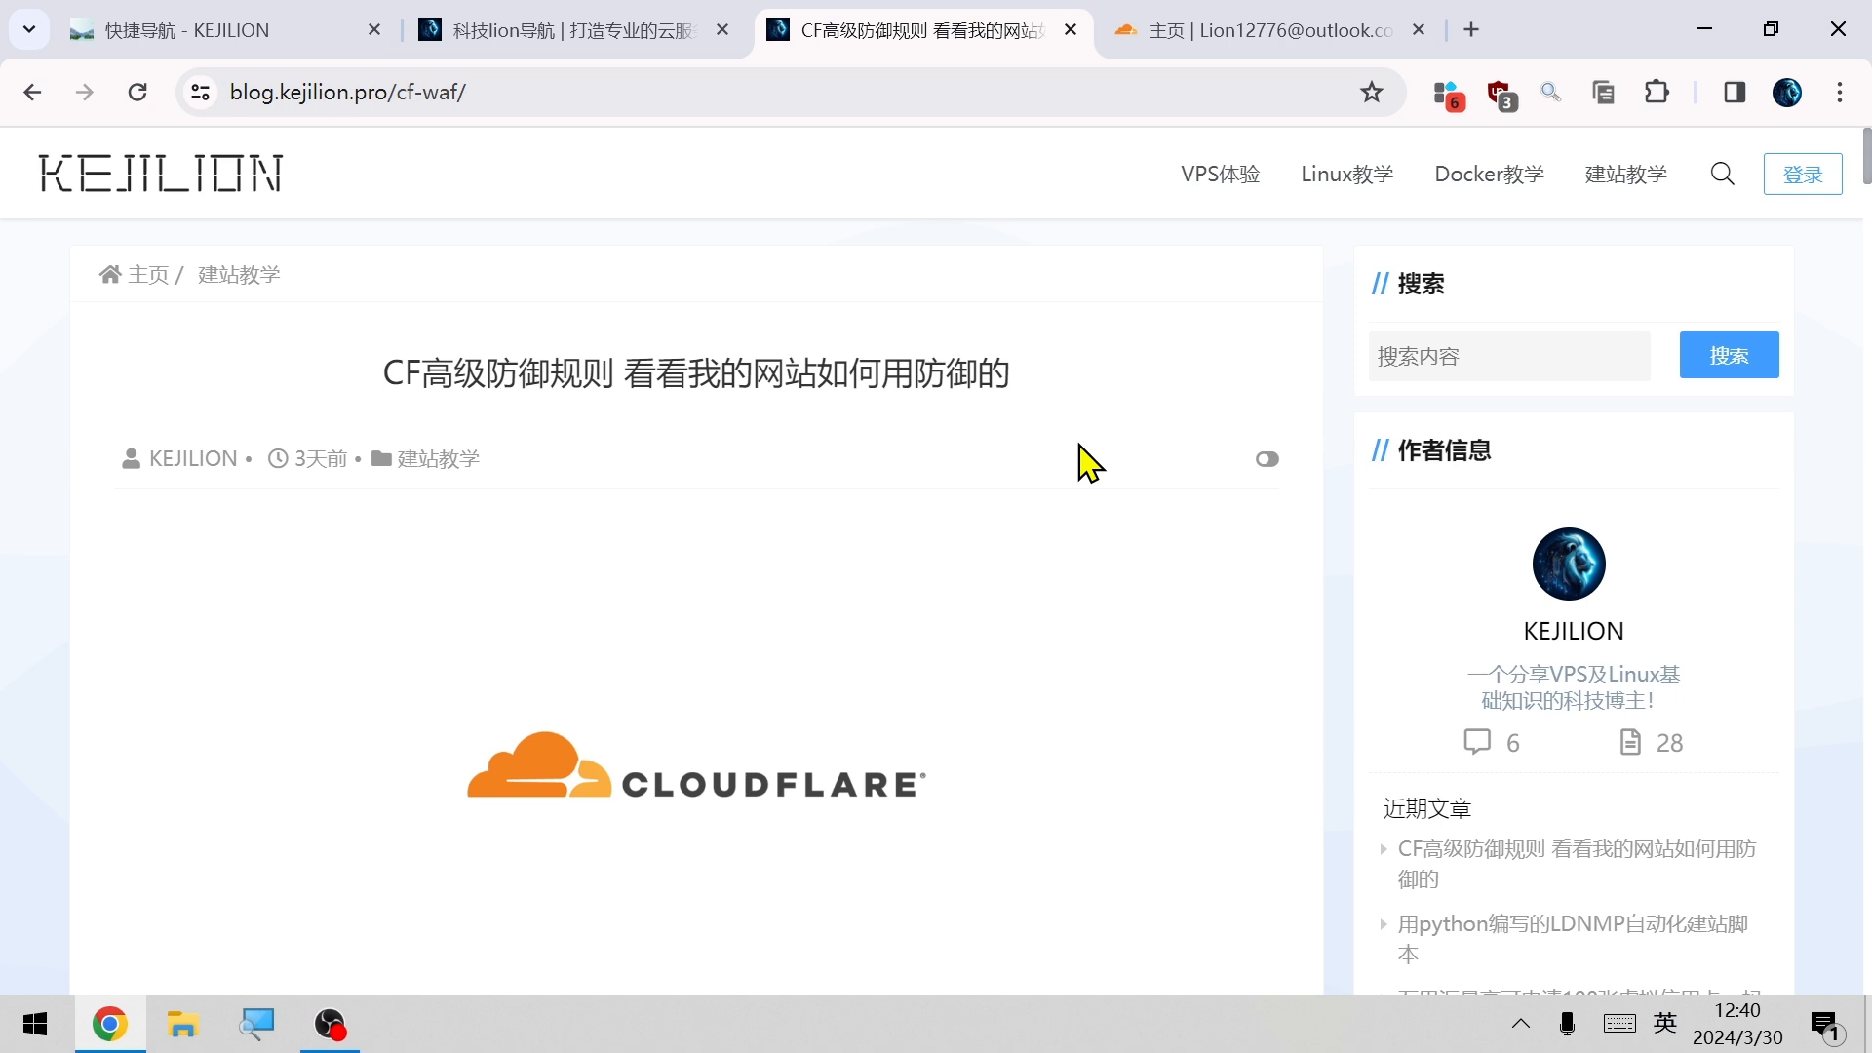
Switch from the WAF rules blog article to the Cloudflare dashboard and open the kjlion.com site overview.
scroll(1082, 458, "down", 3)
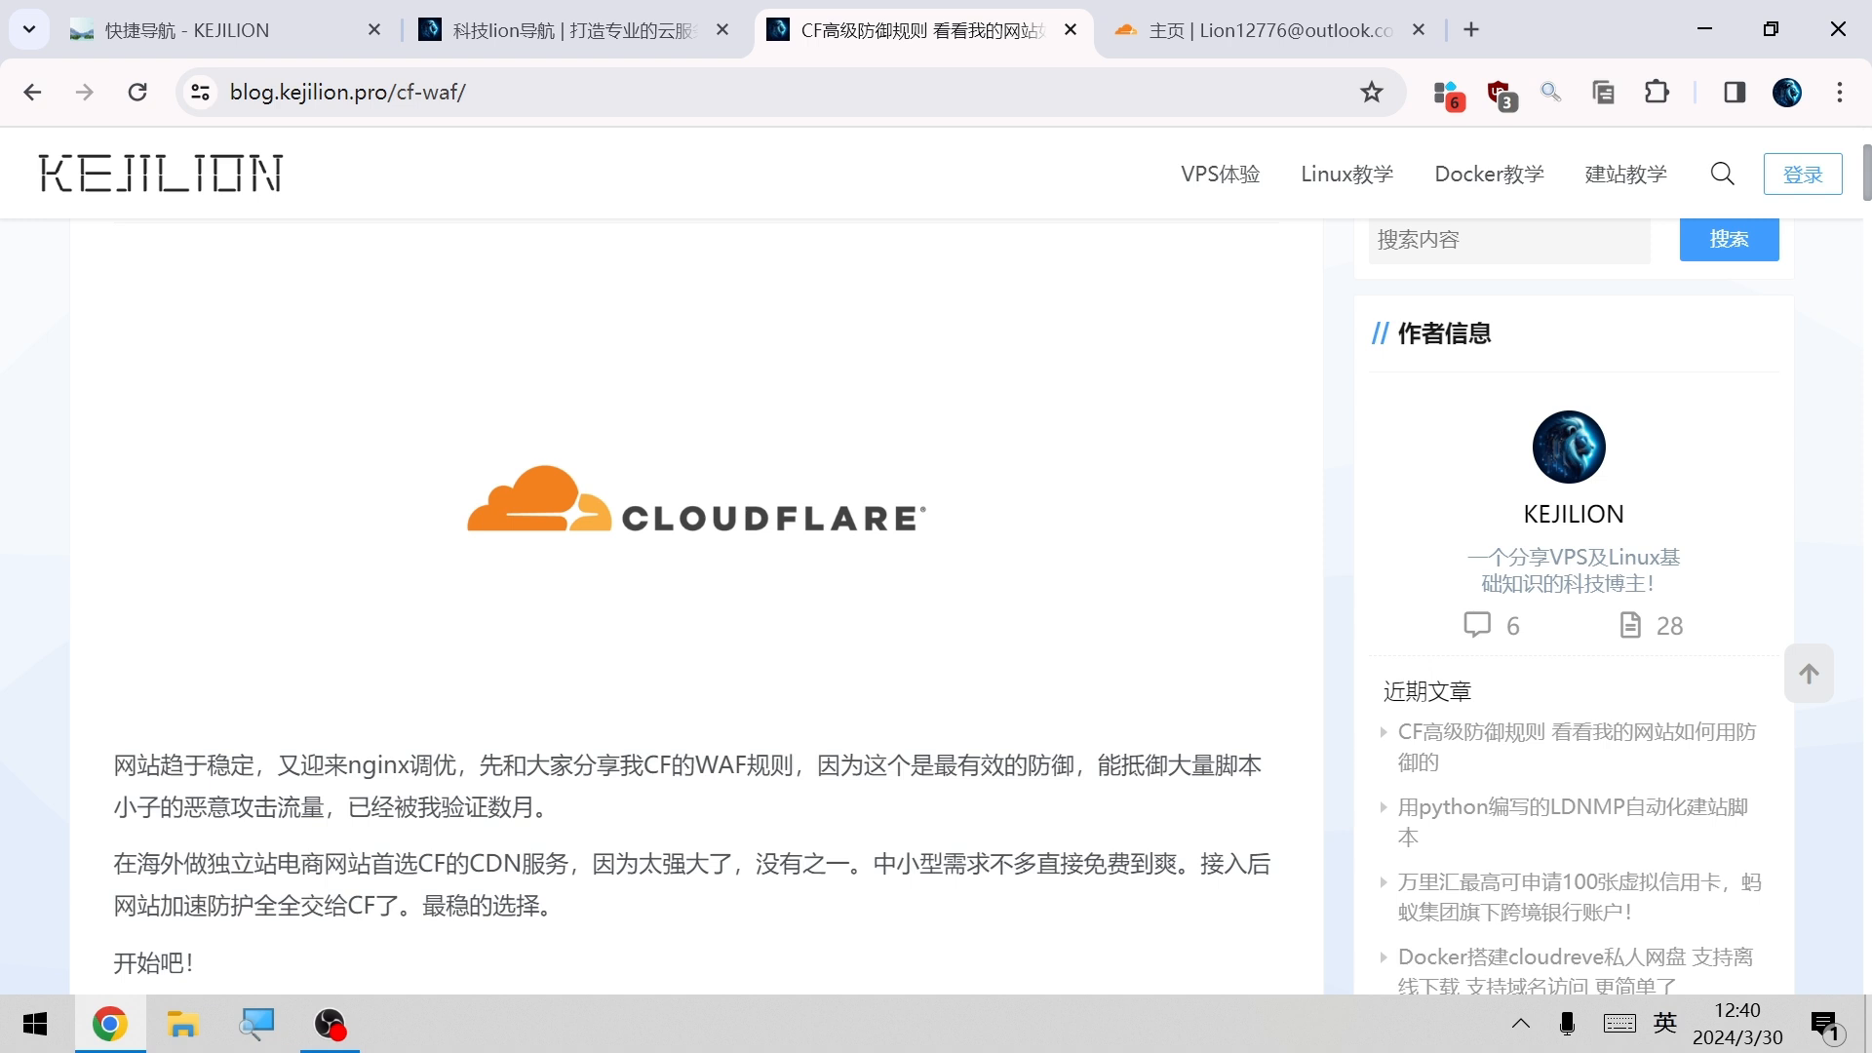
key("ctrl+Tab")
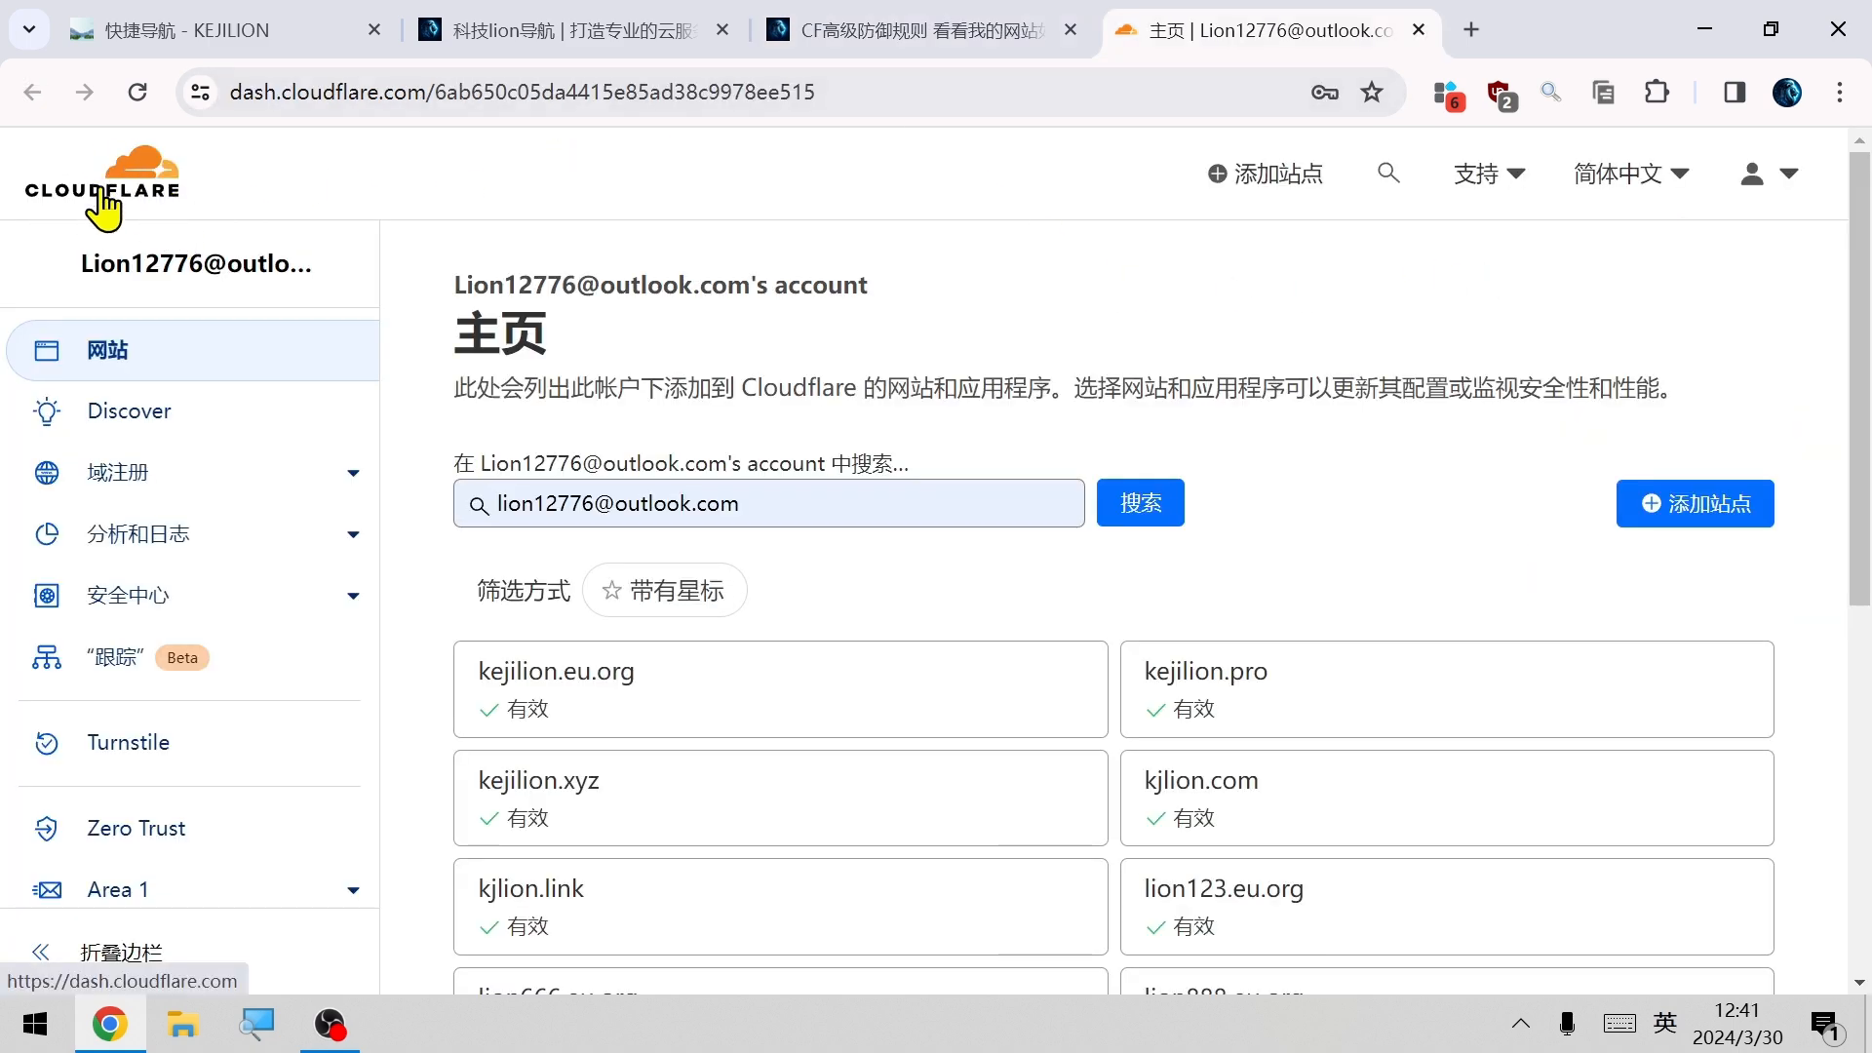
scroll(961, 313, "down", 1)
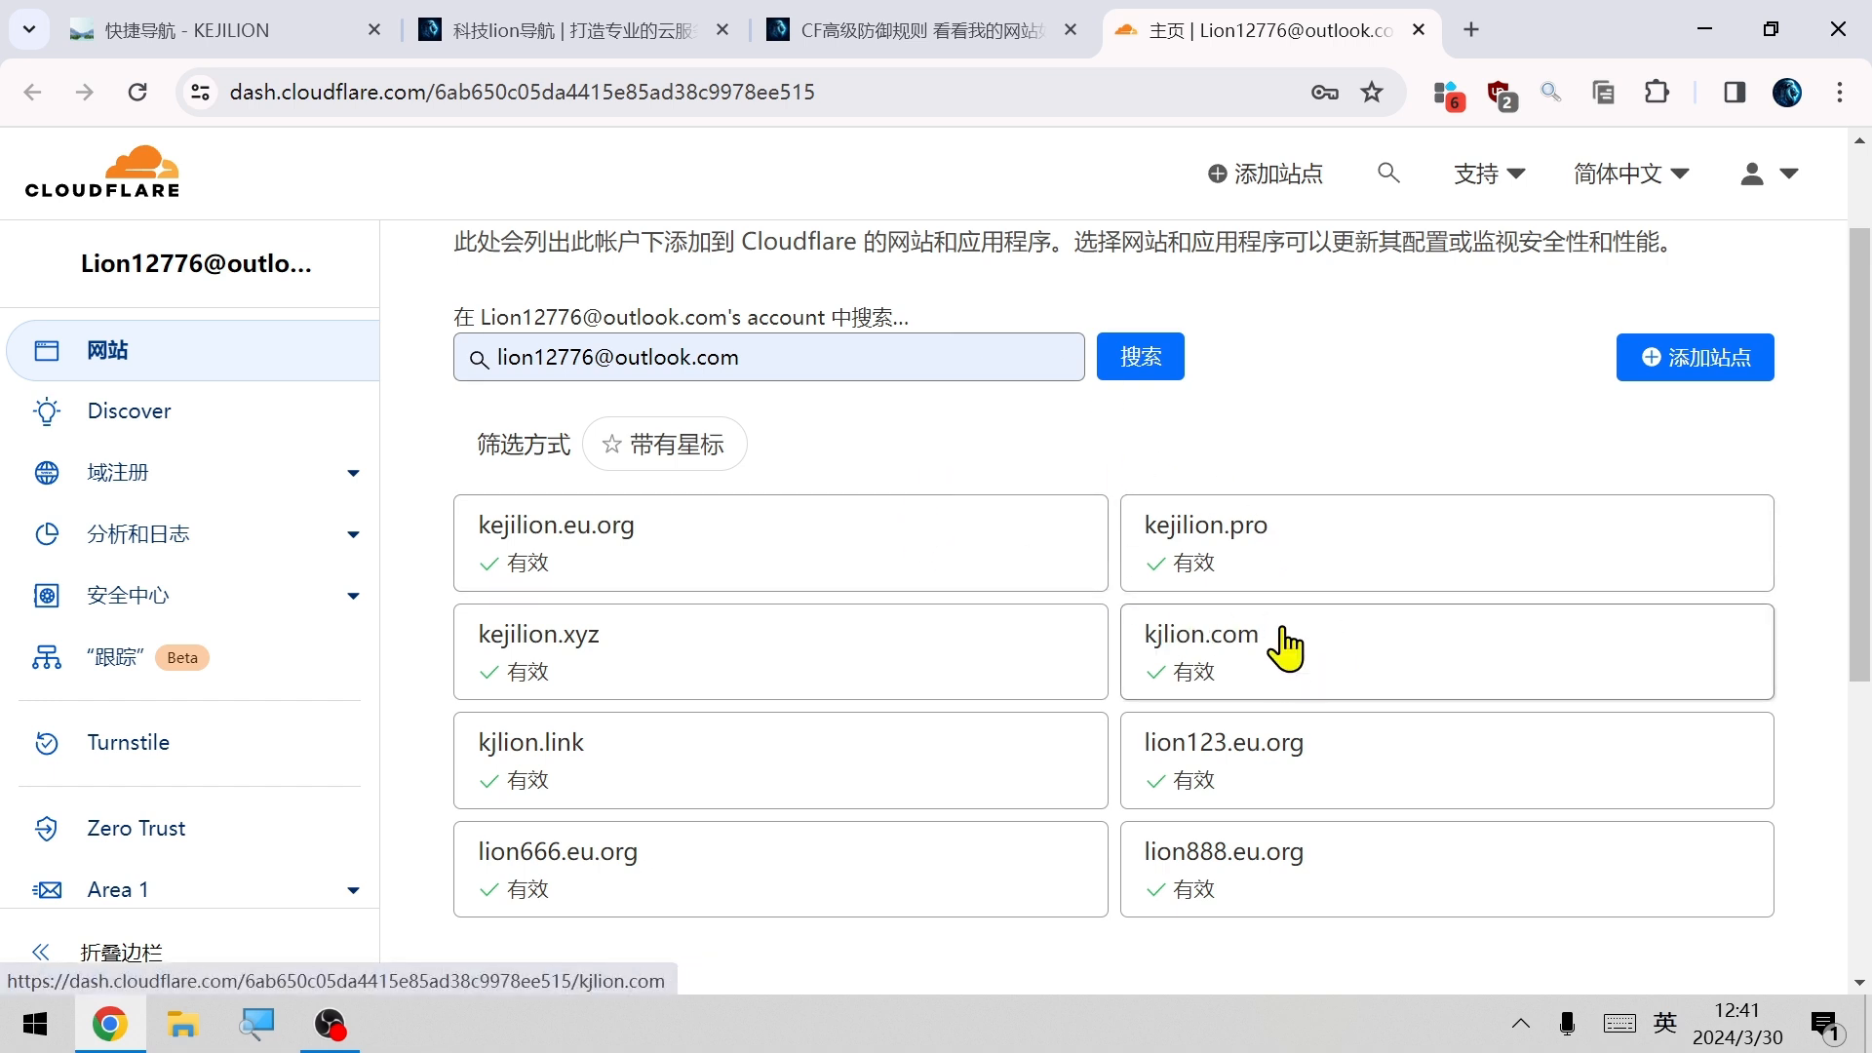
scroll(1283, 647, "down", 2)
scroll(1438, 523, "up", 3)
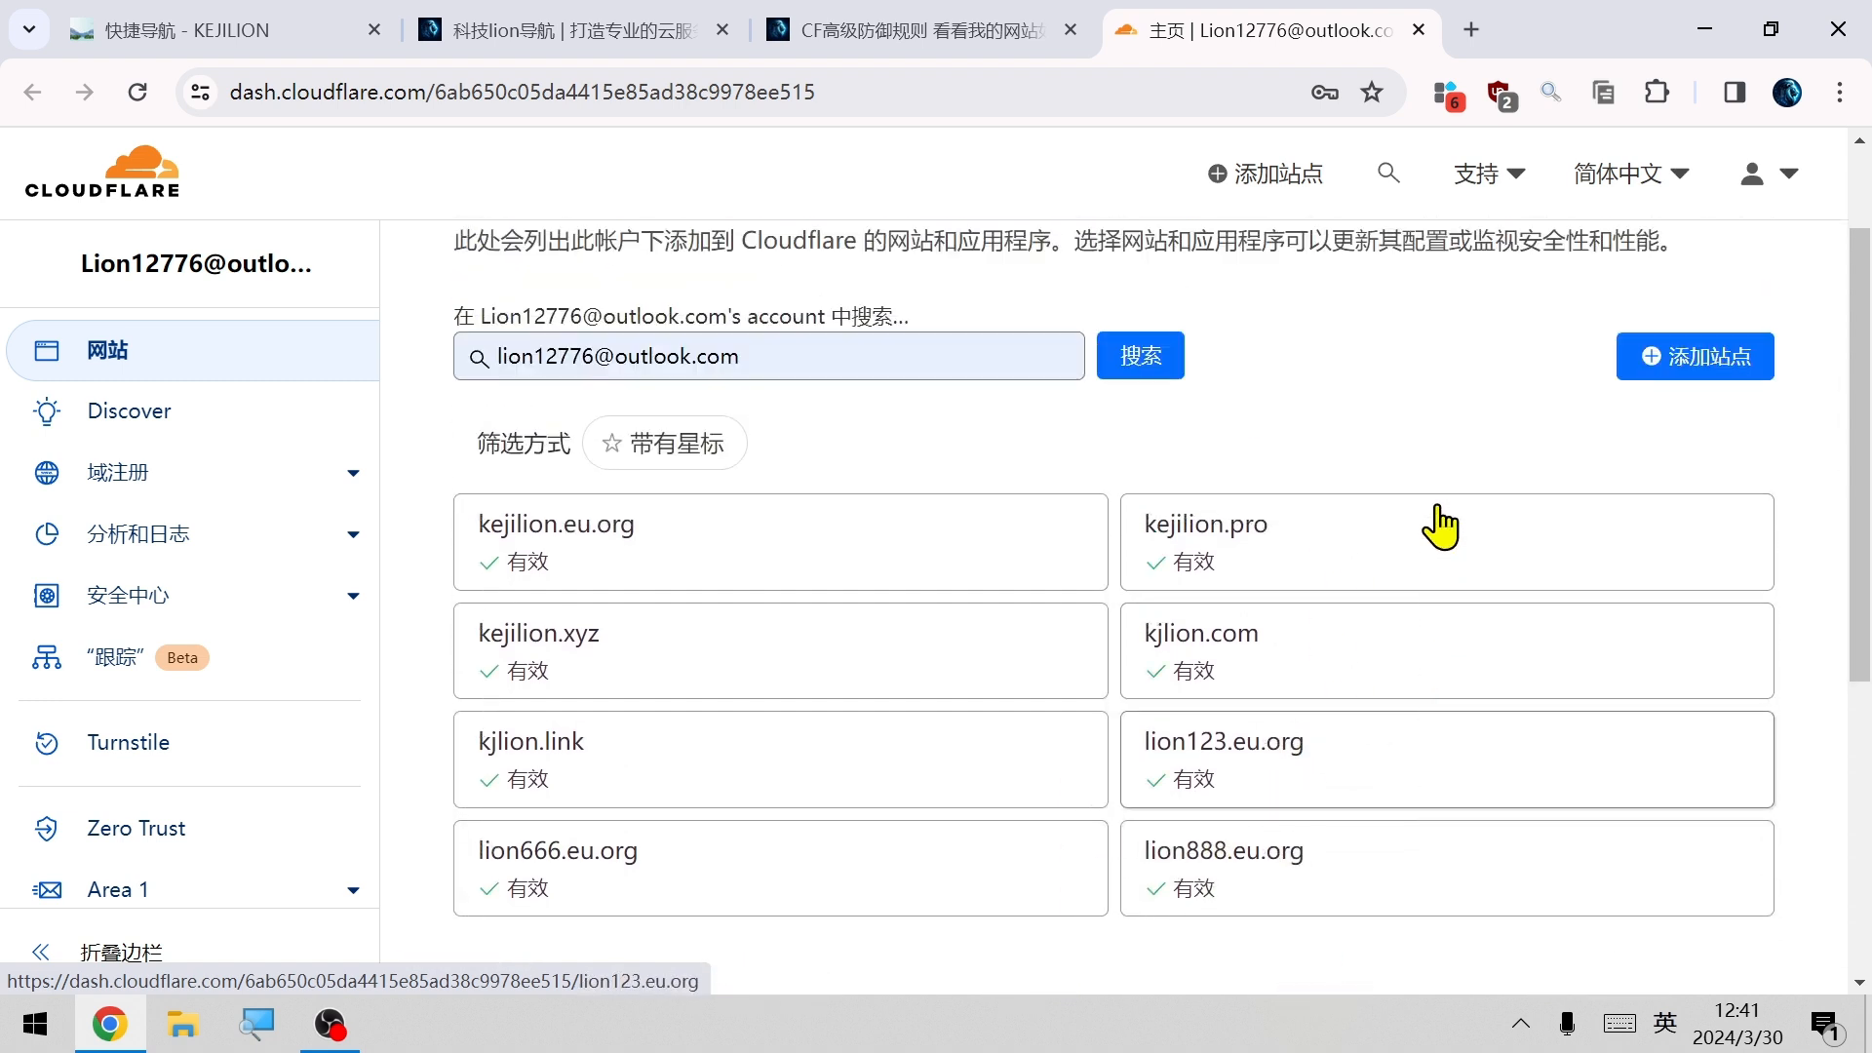
scroll(1329, 656, "down", 2)
left_click(1214, 512)
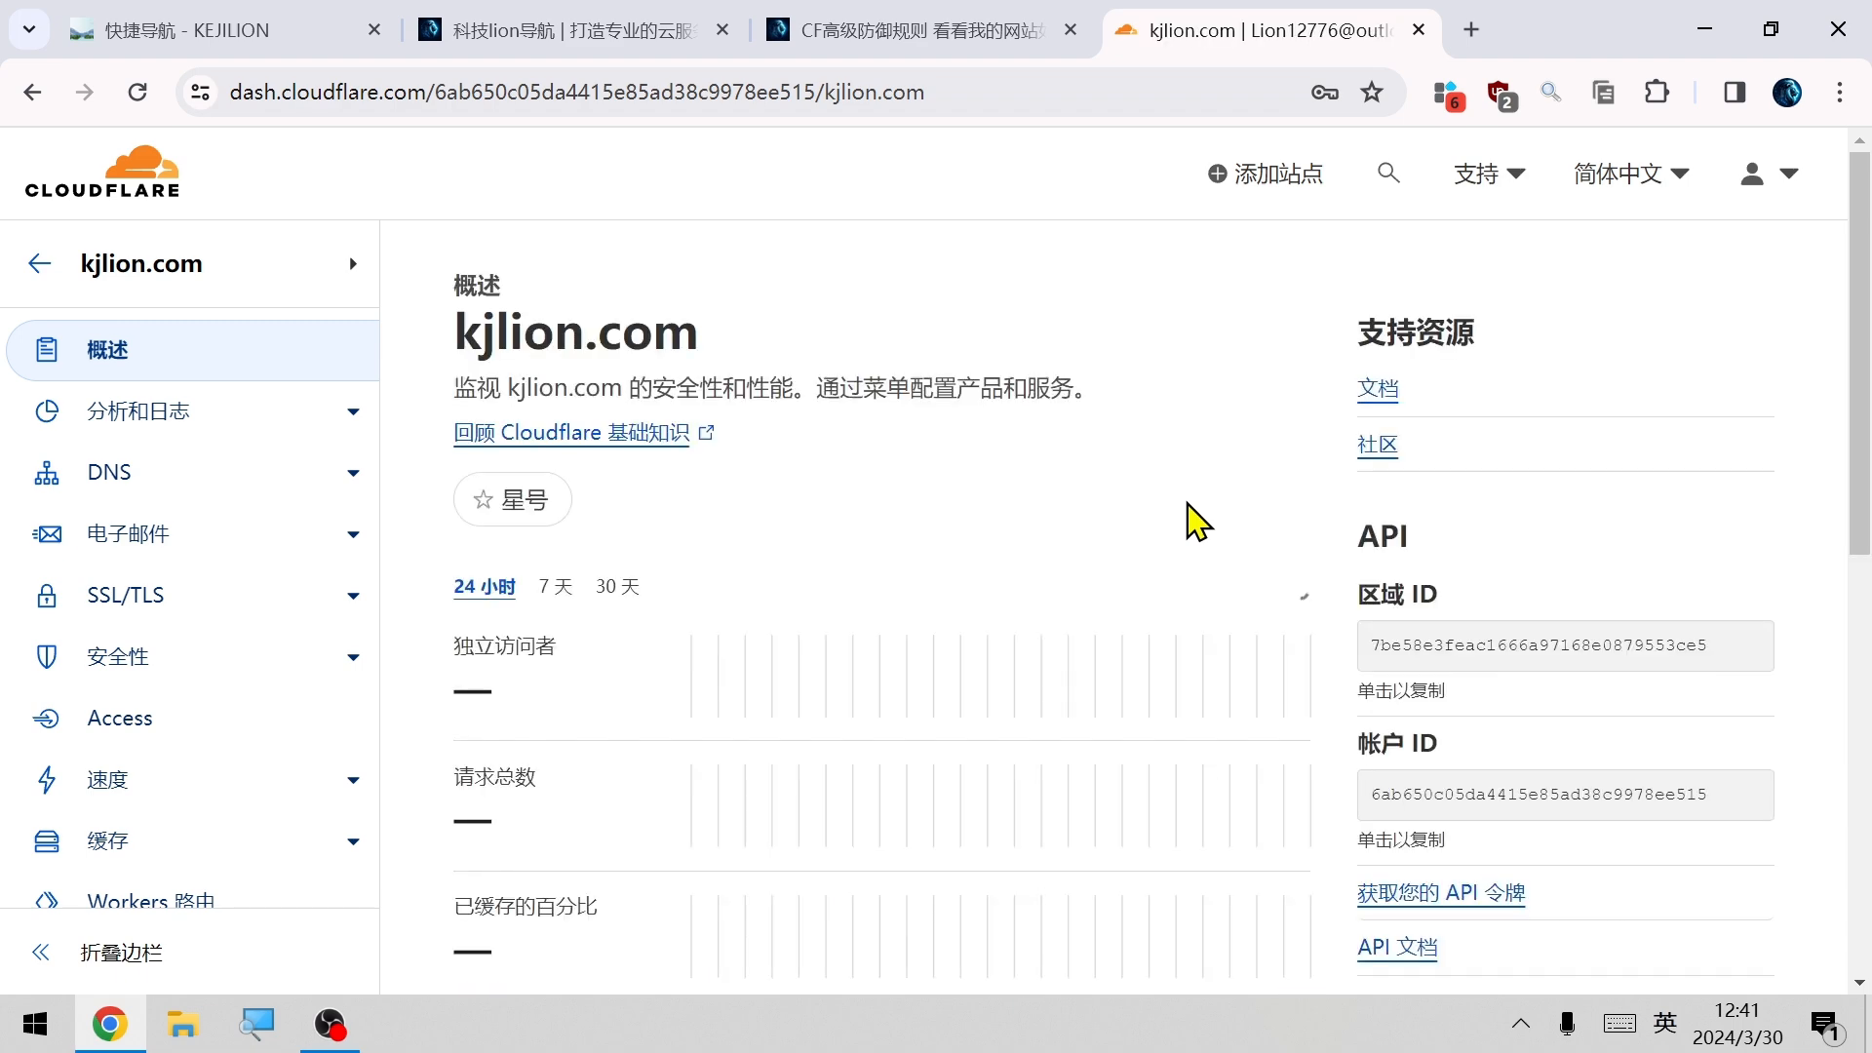
Examine the 24-hour traffic statistics on the site overview: unique visitors, total requests and cached percentage.
scroll(672, 629, "down", 1)
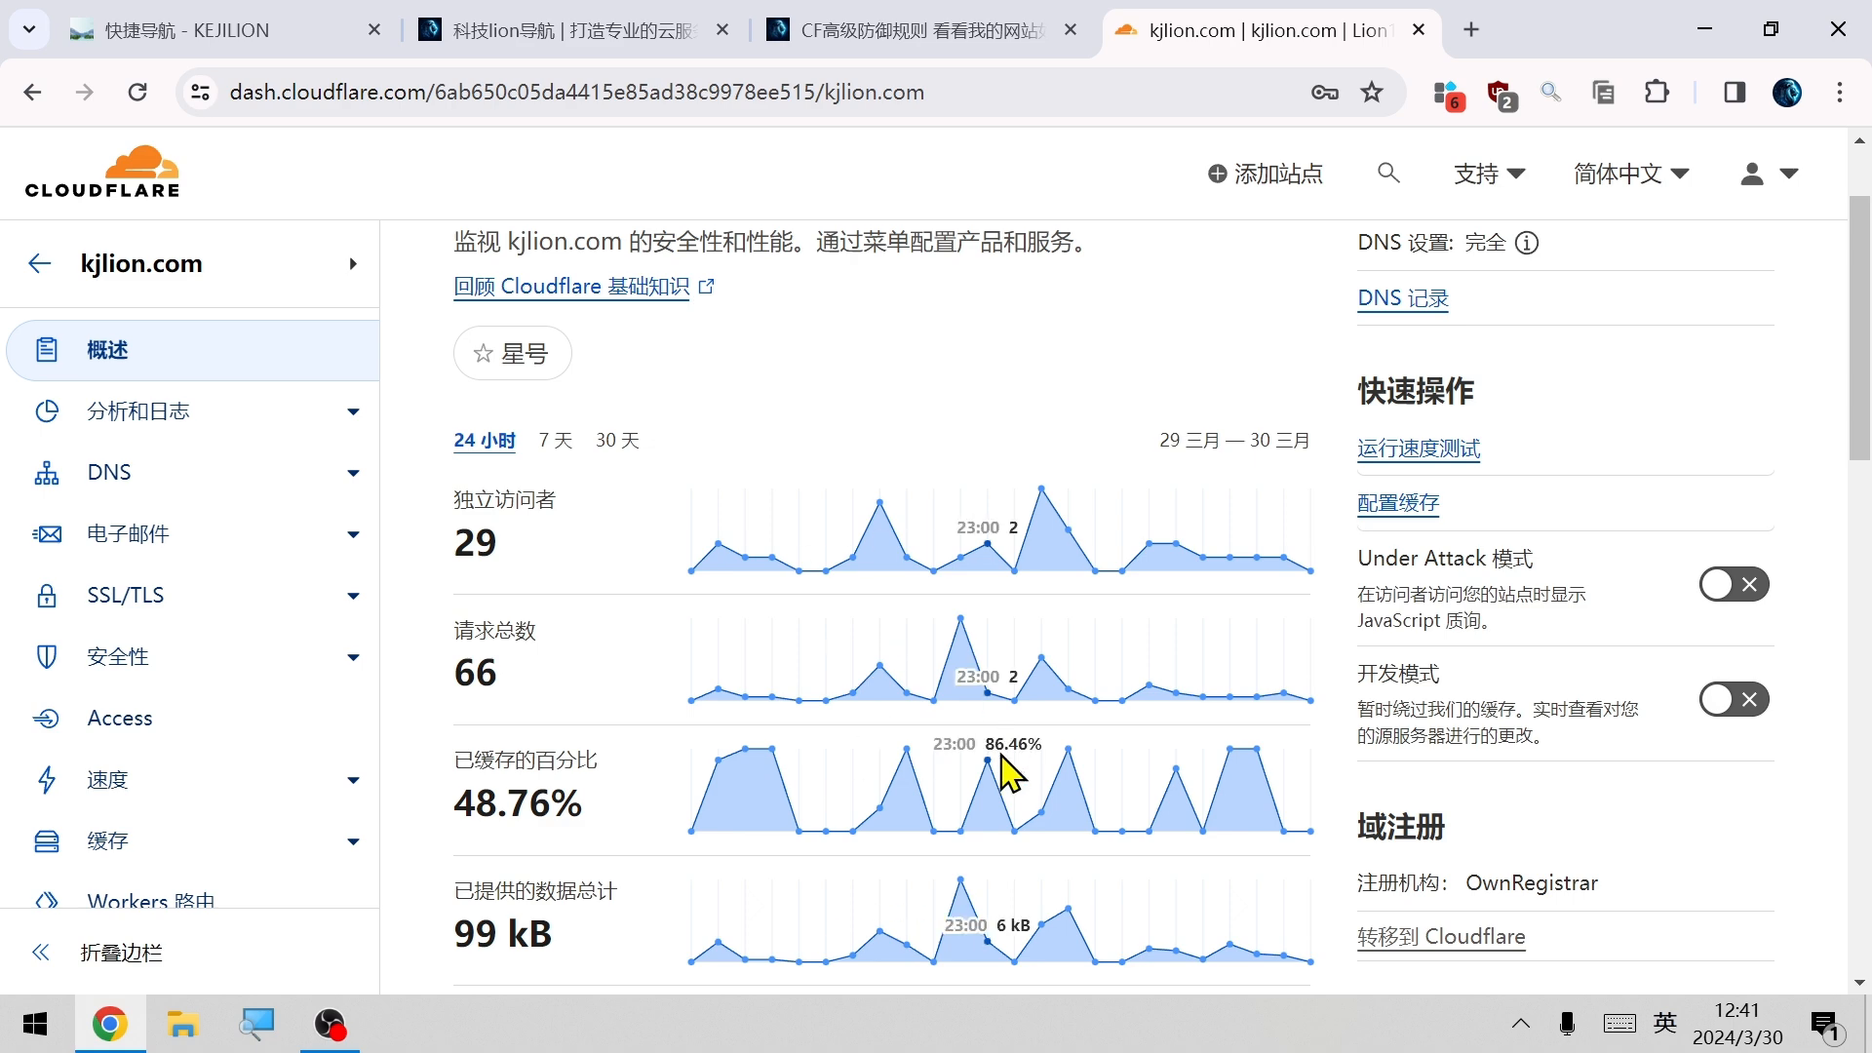
left_click_drag(551, 499, 450, 499)
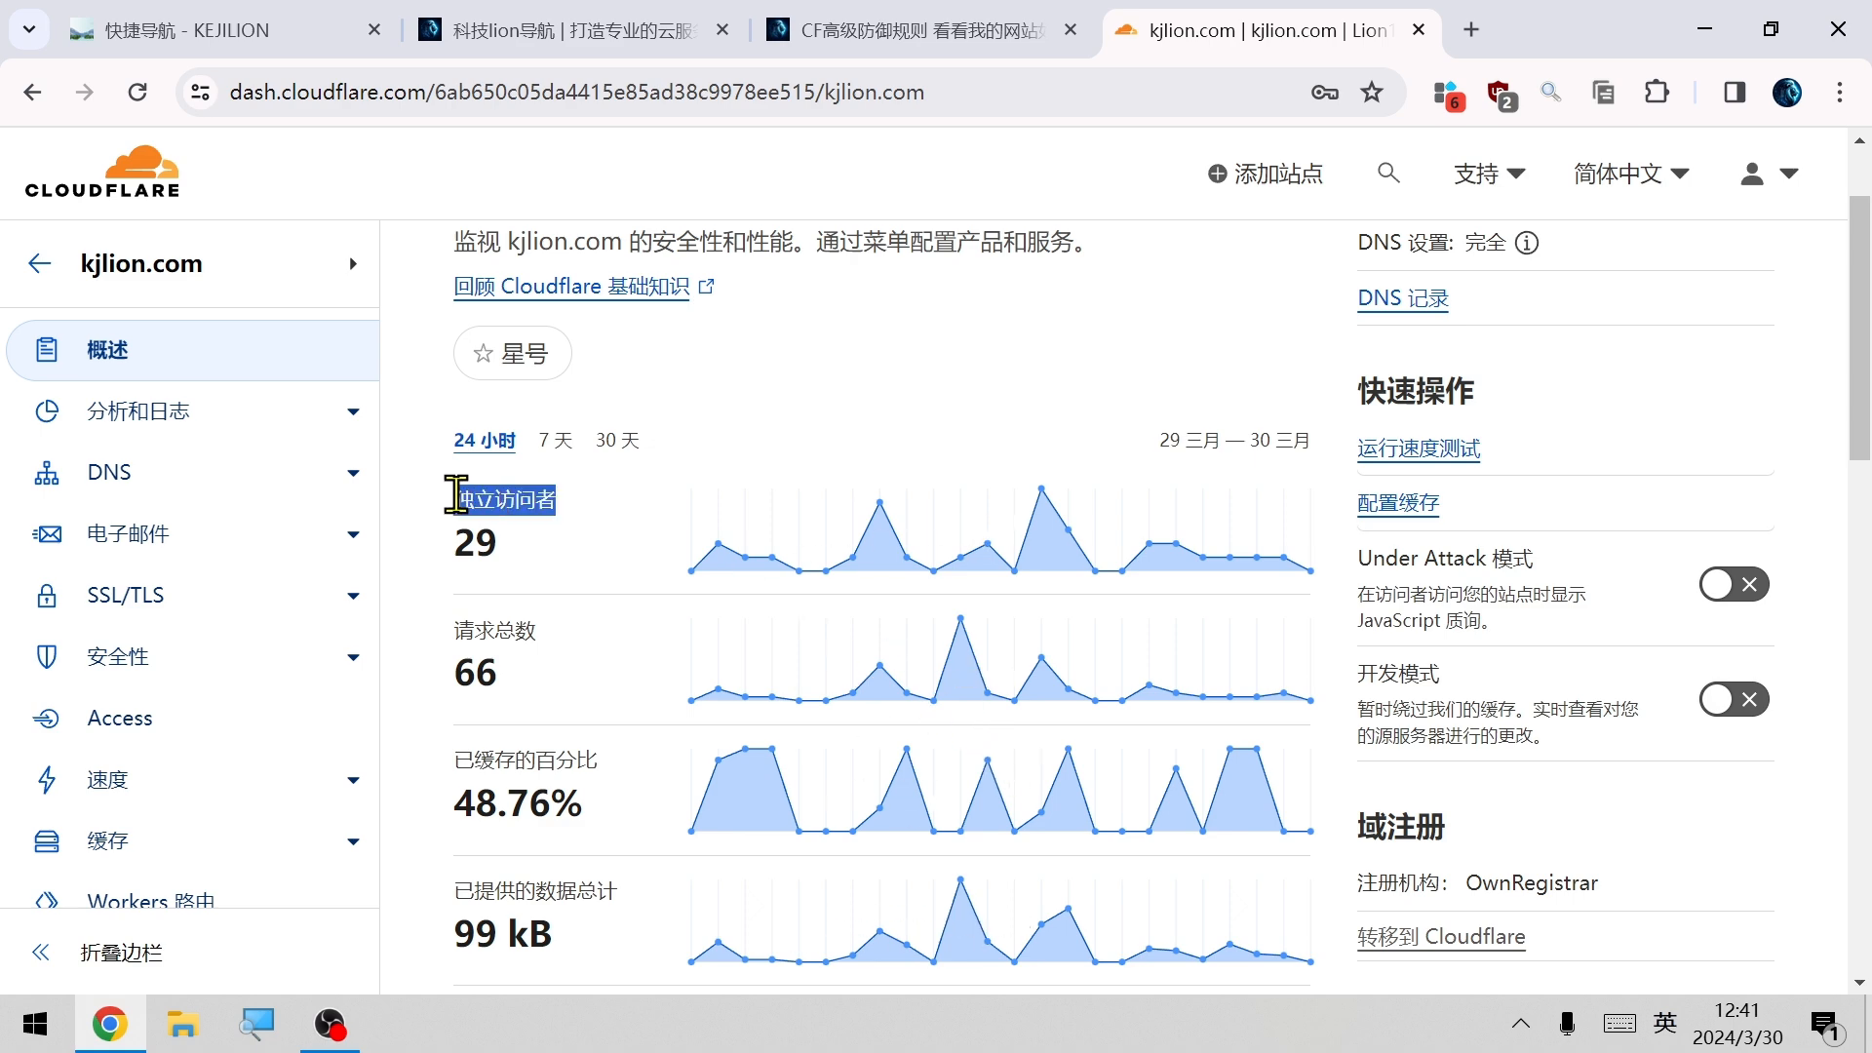
left_click_drag(558, 624, 454, 629)
scroll(585, 618, "down", 1)
left_click_drag(597, 614, 452, 616)
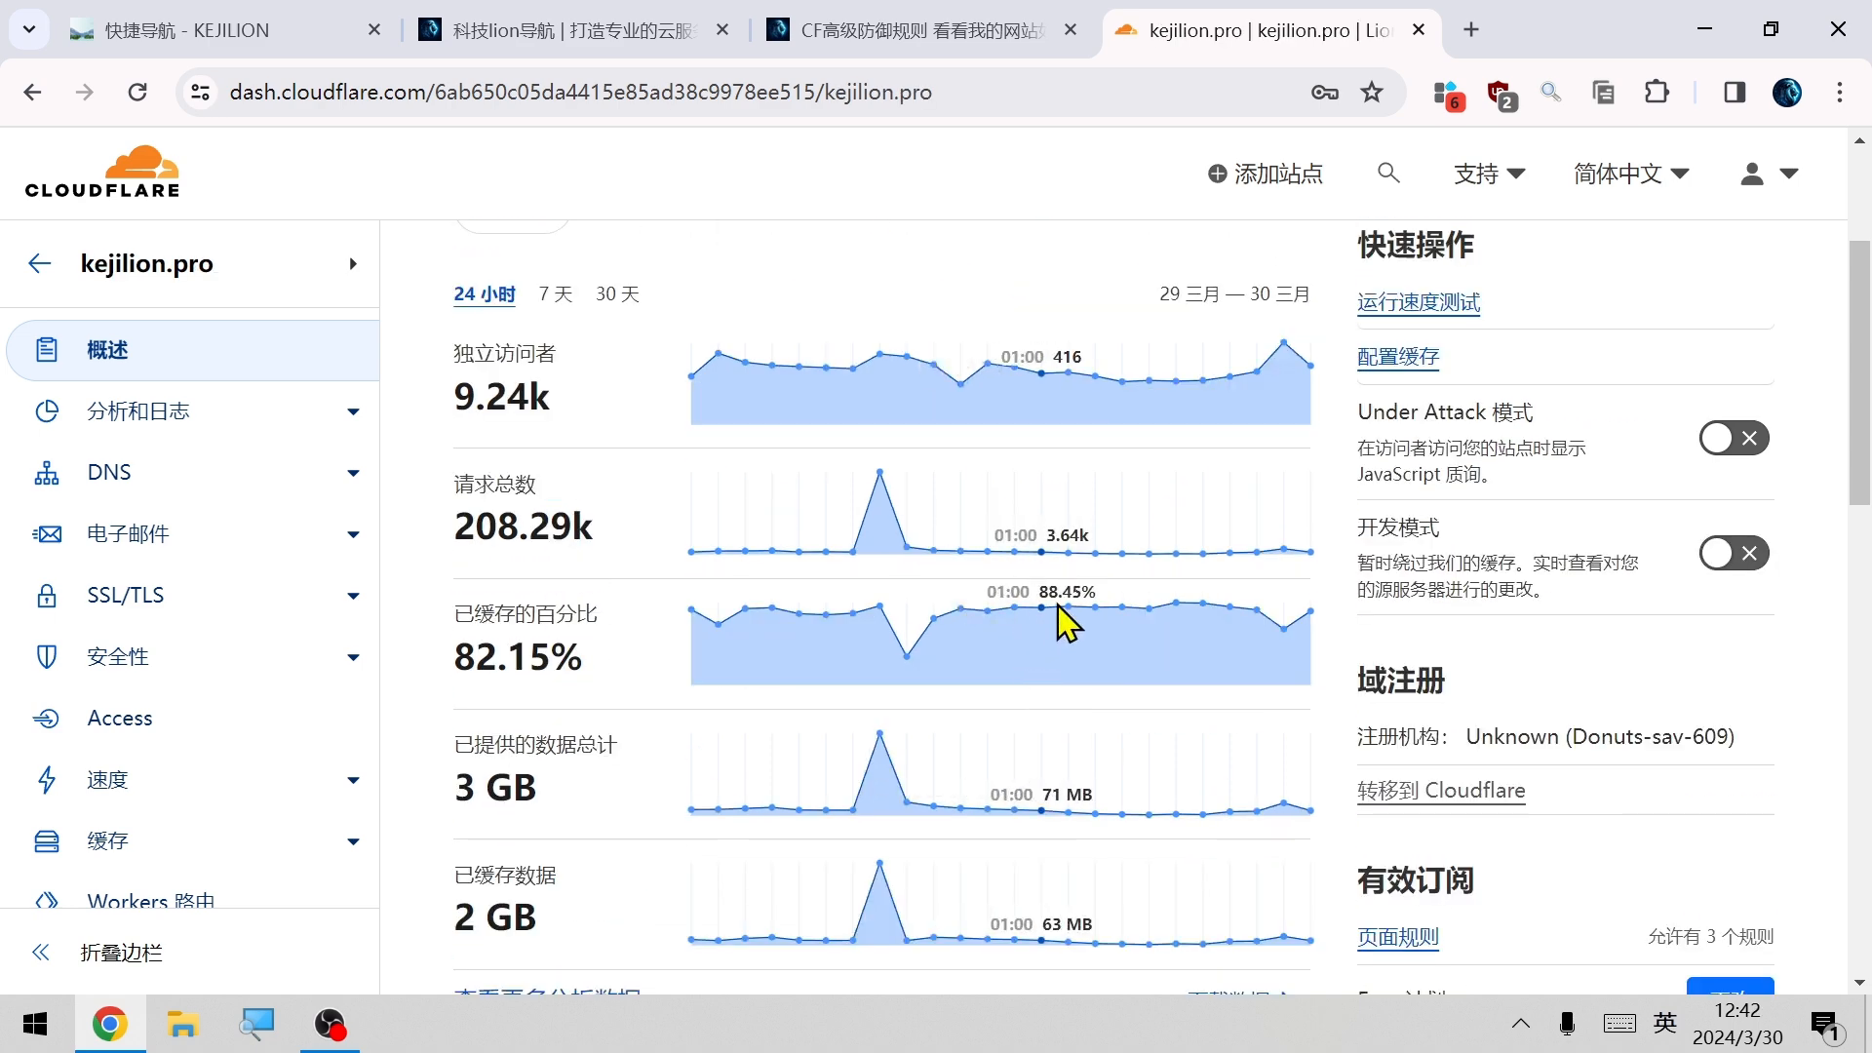
Turn on Under Attack mode for kejilion.pro and open the official blog from the KEJILION website's 博客 page.
scroll(1131, 653, "down", 1)
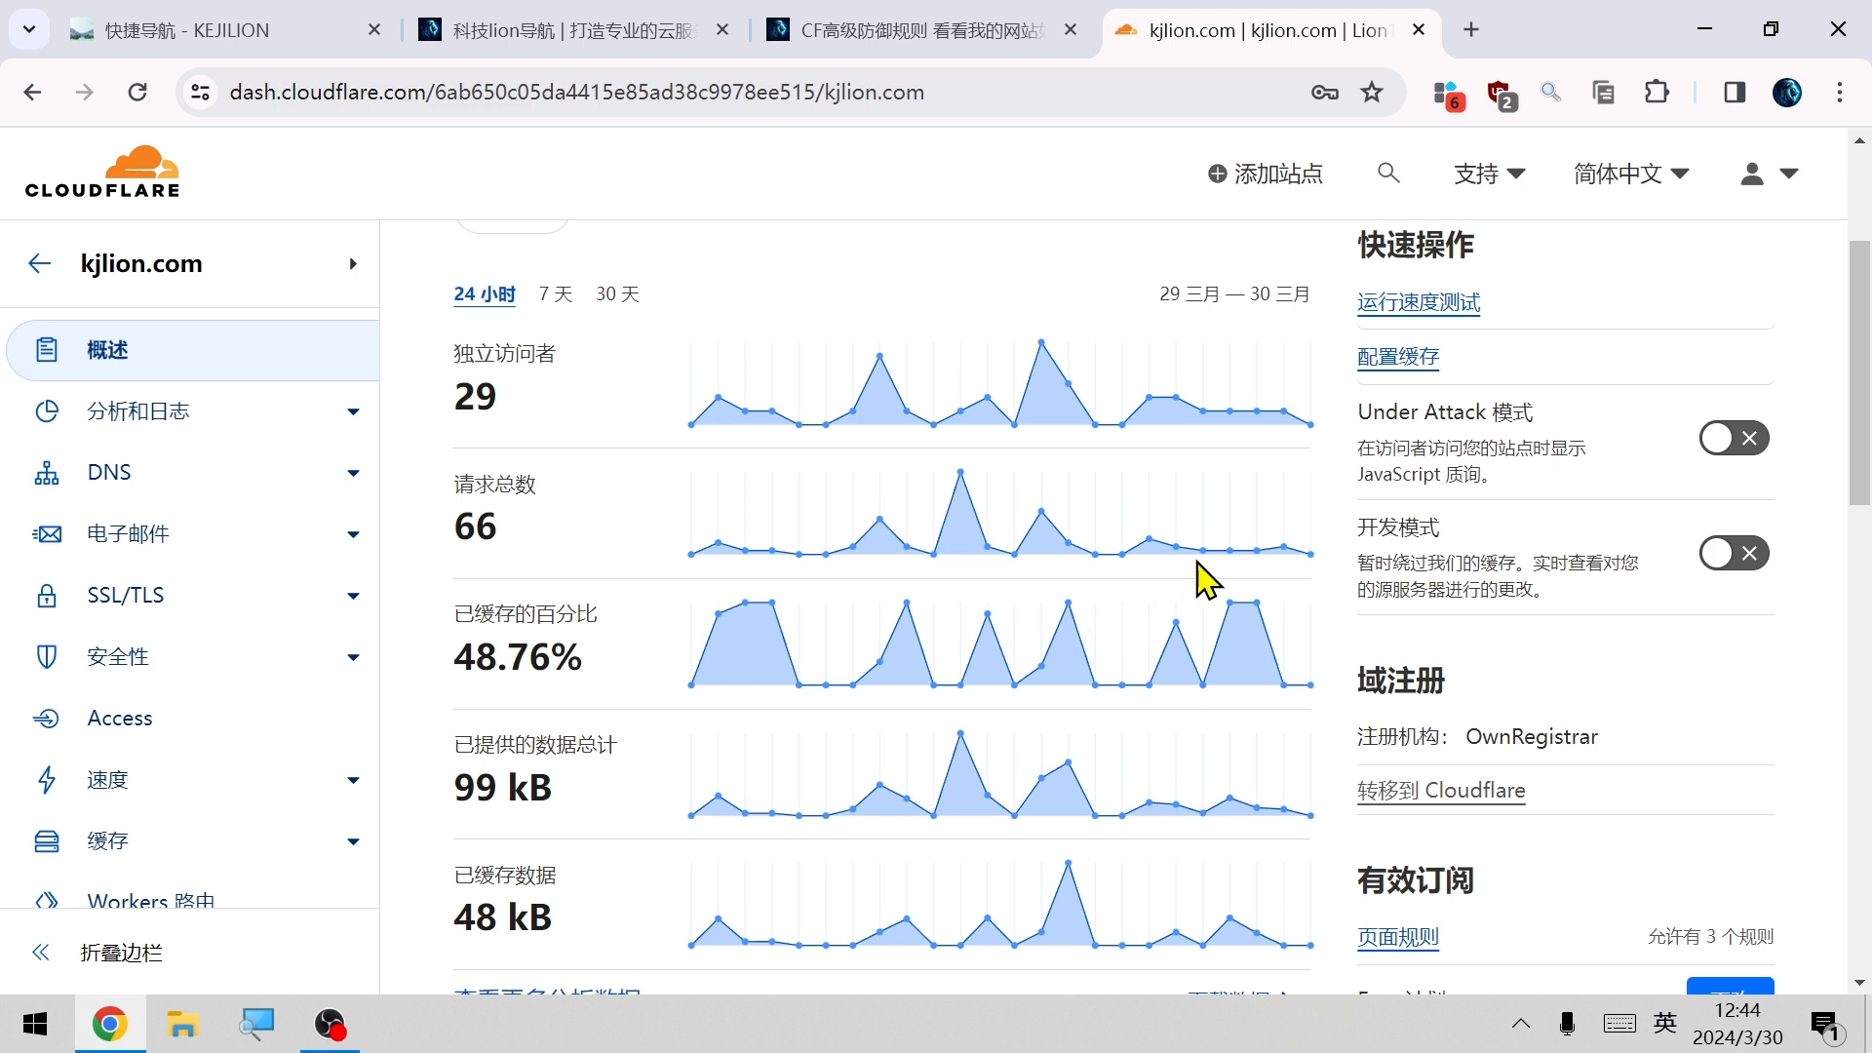
left_click(1728, 441)
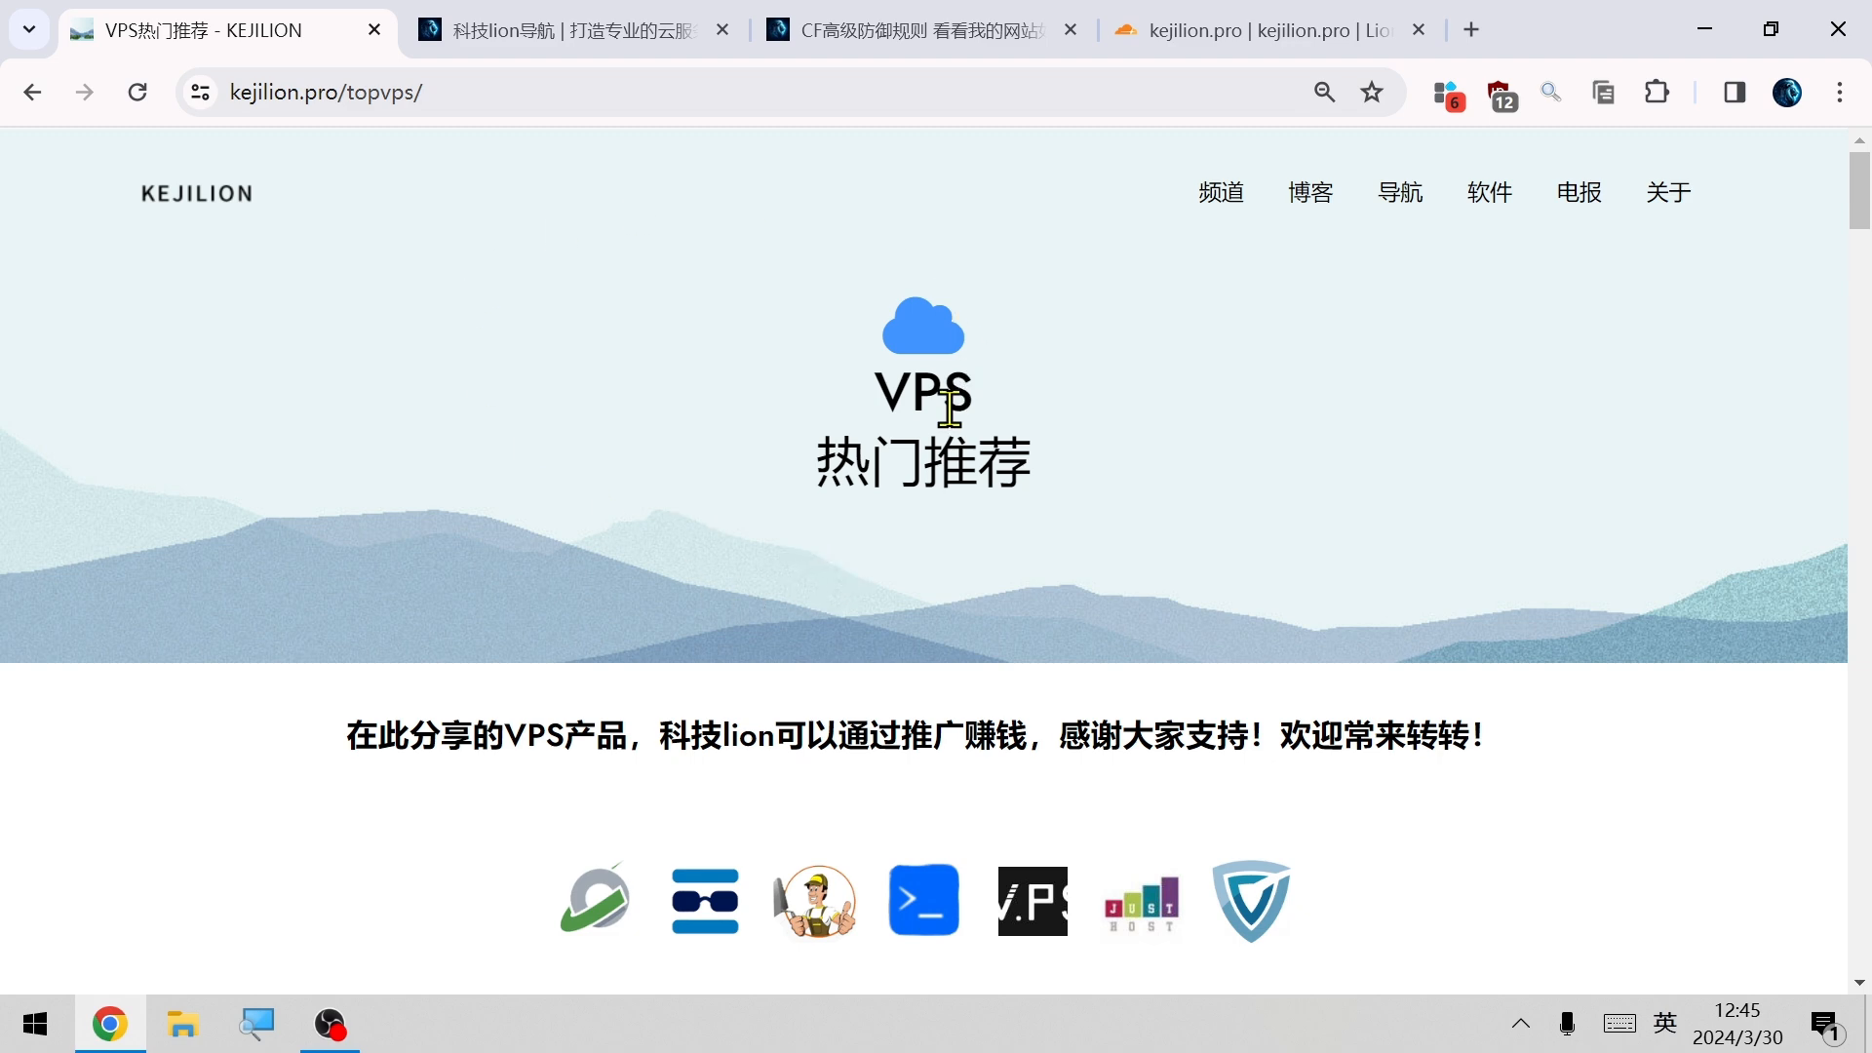
left_click(1307, 191)
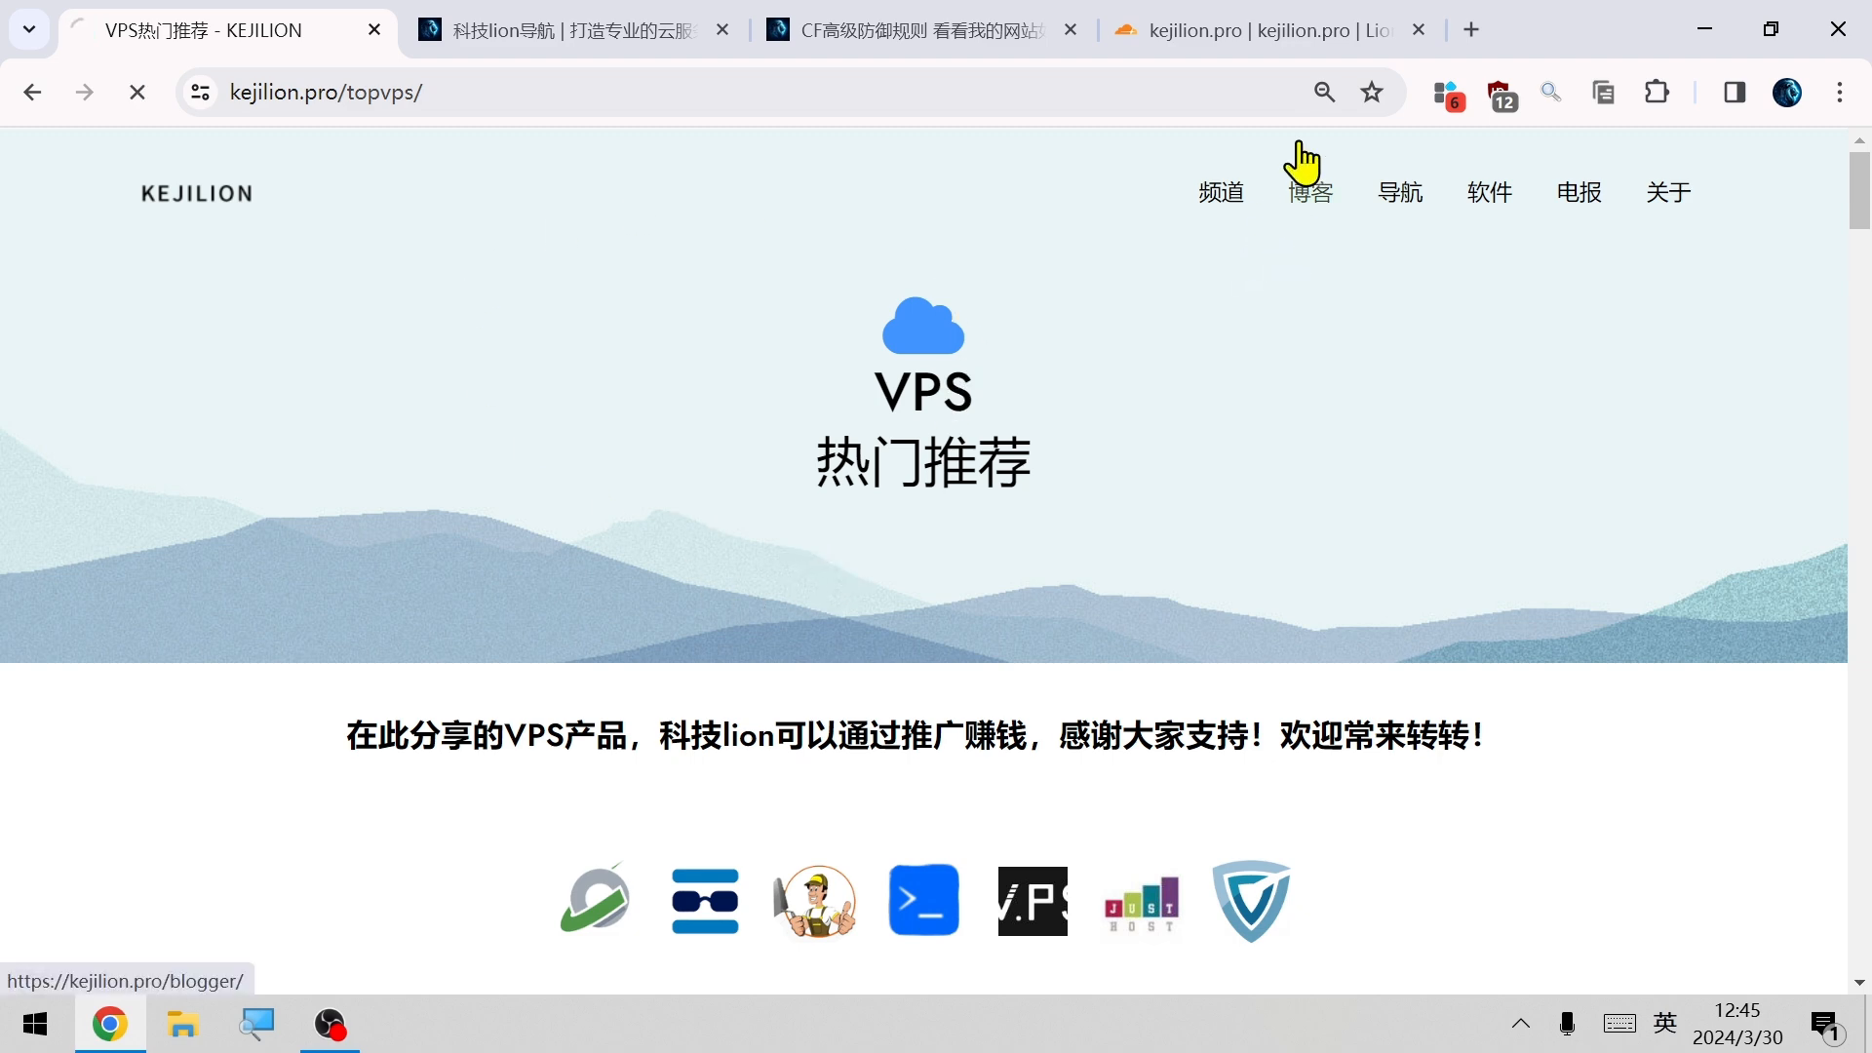
left_click(1057, 602)
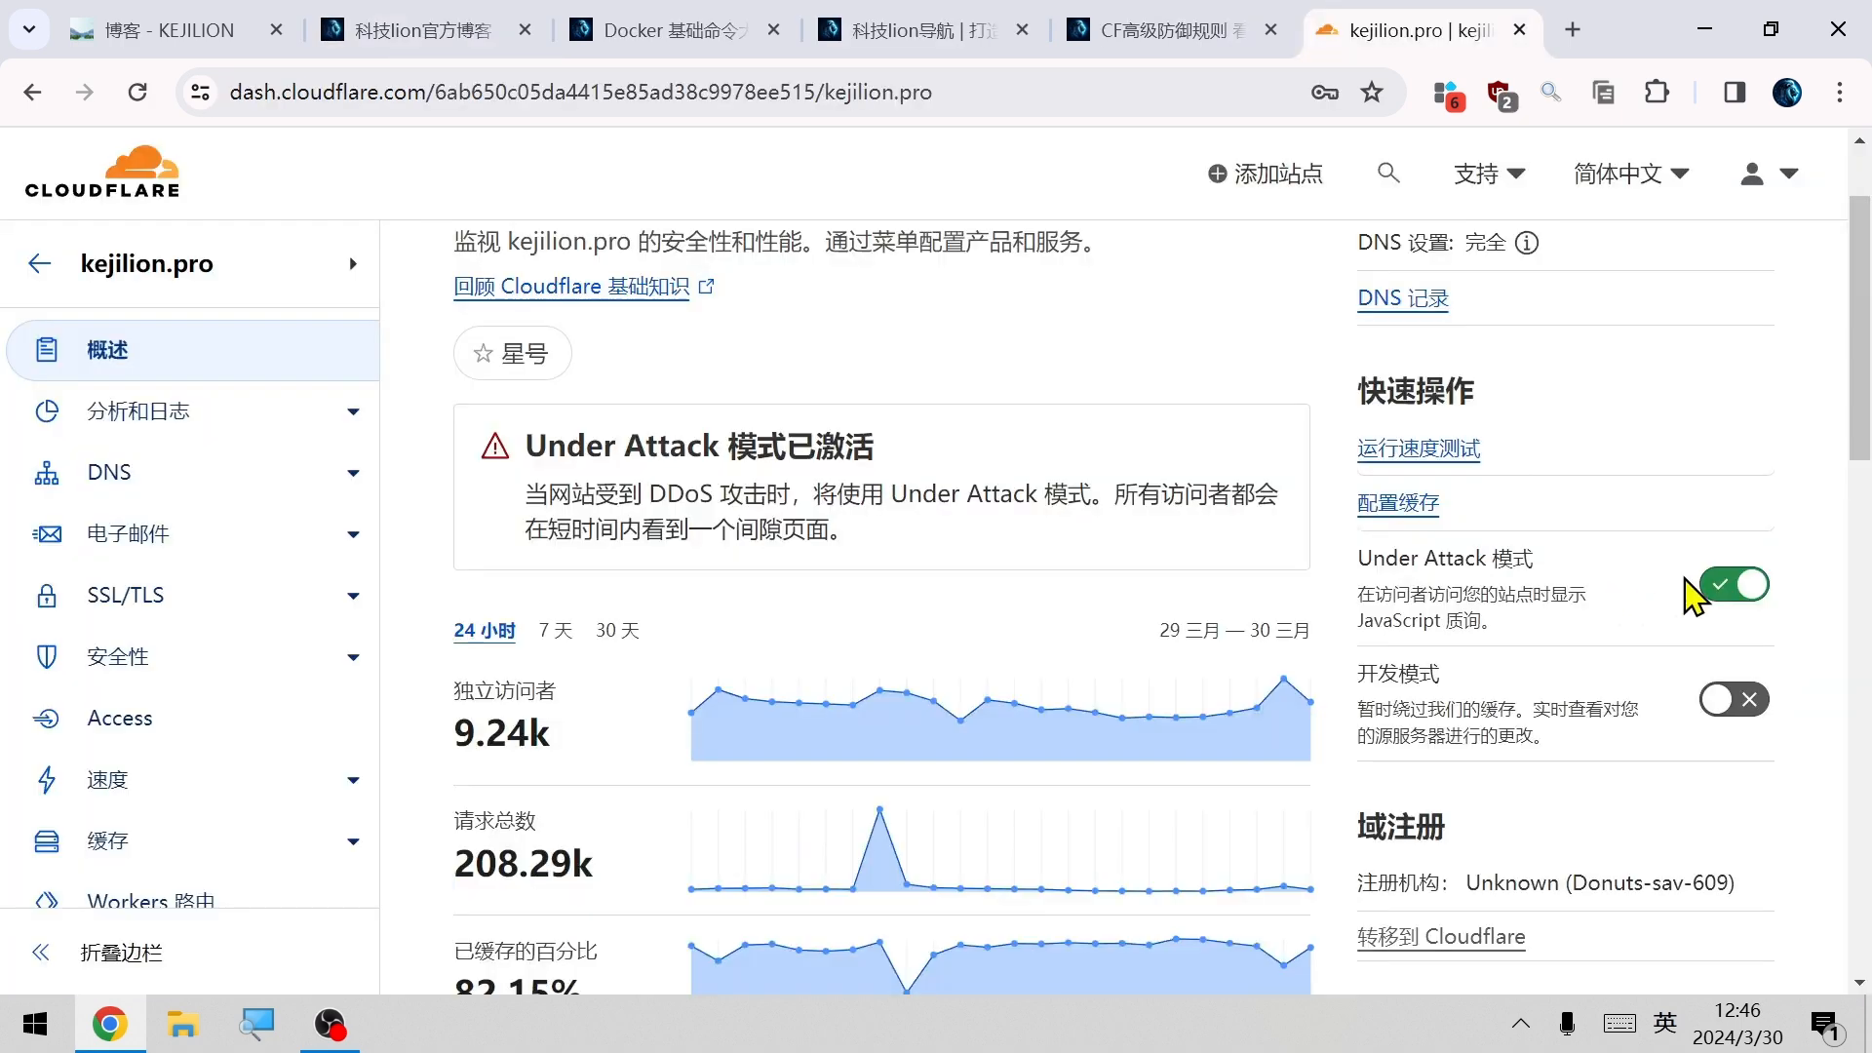
Try to disable Under Attack mode for kejilion.pro by choosing security level 中, and close the dialog.
left_click(1732, 590)
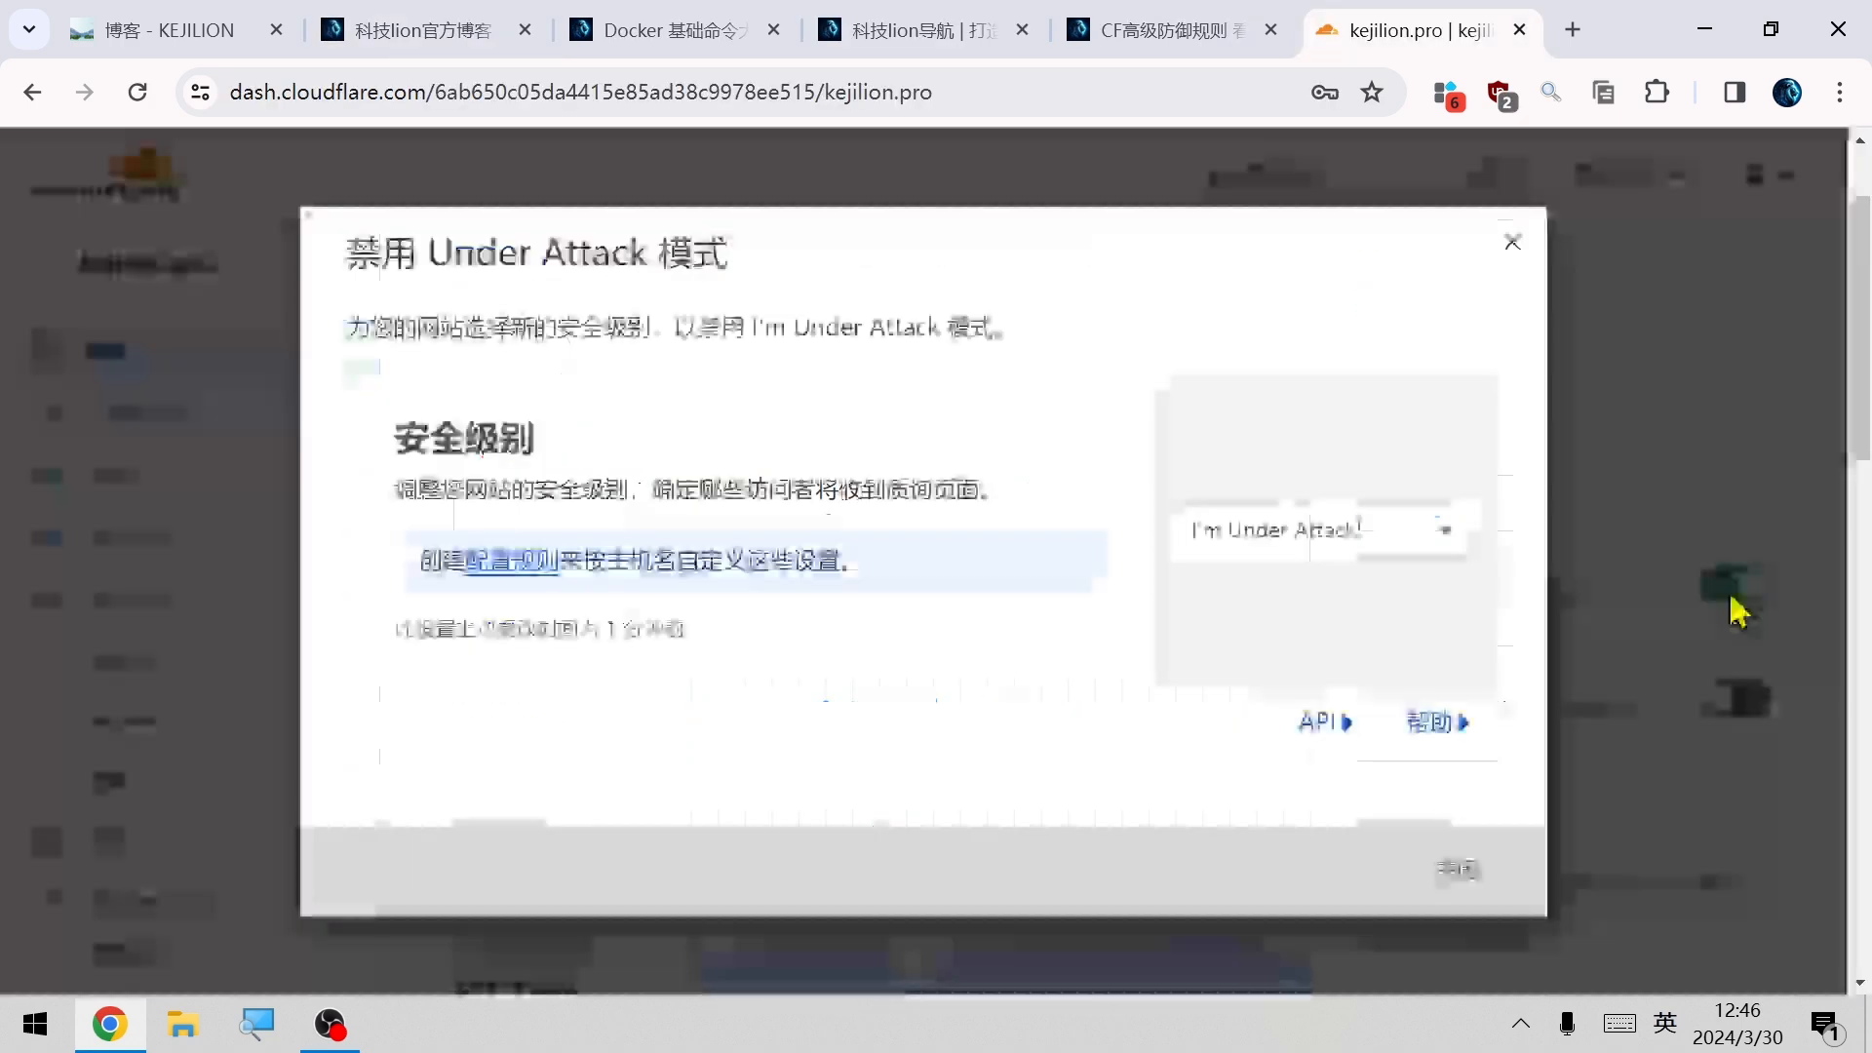
left_click(1321, 529)
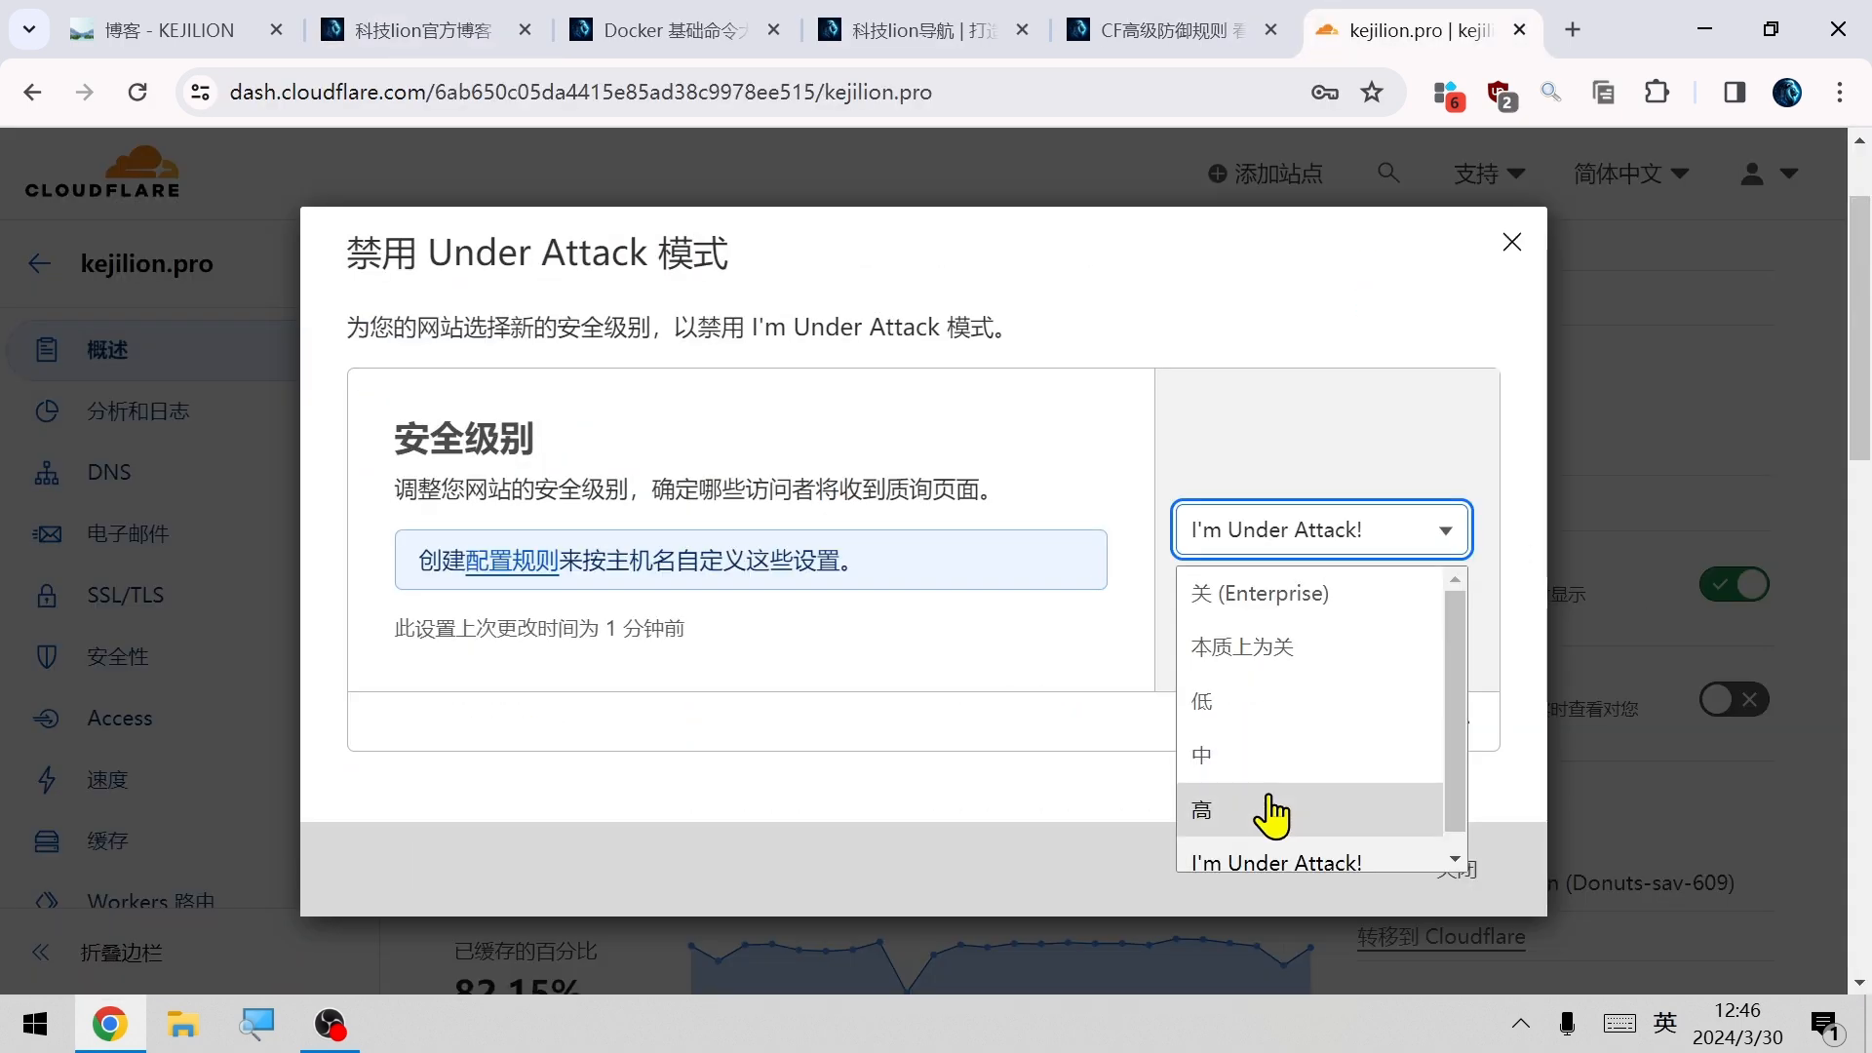
left_click(1285, 771)
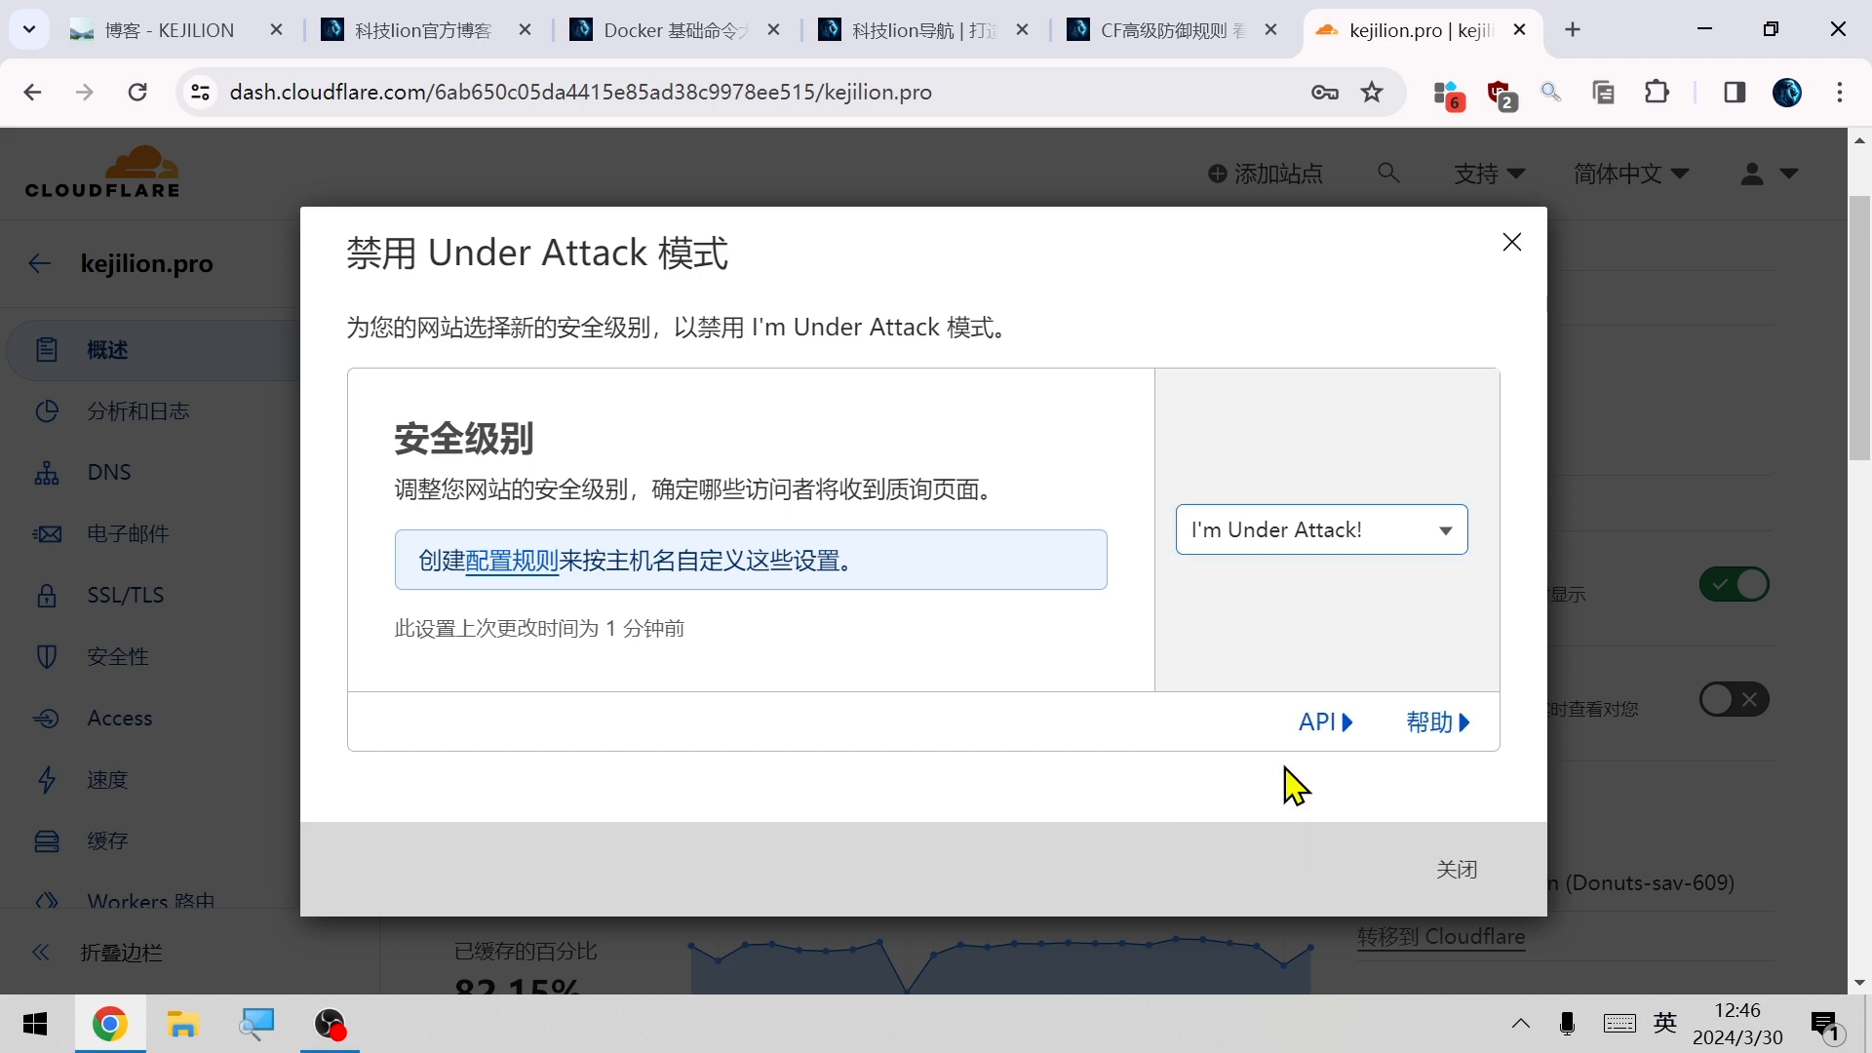
left_click(1454, 895)
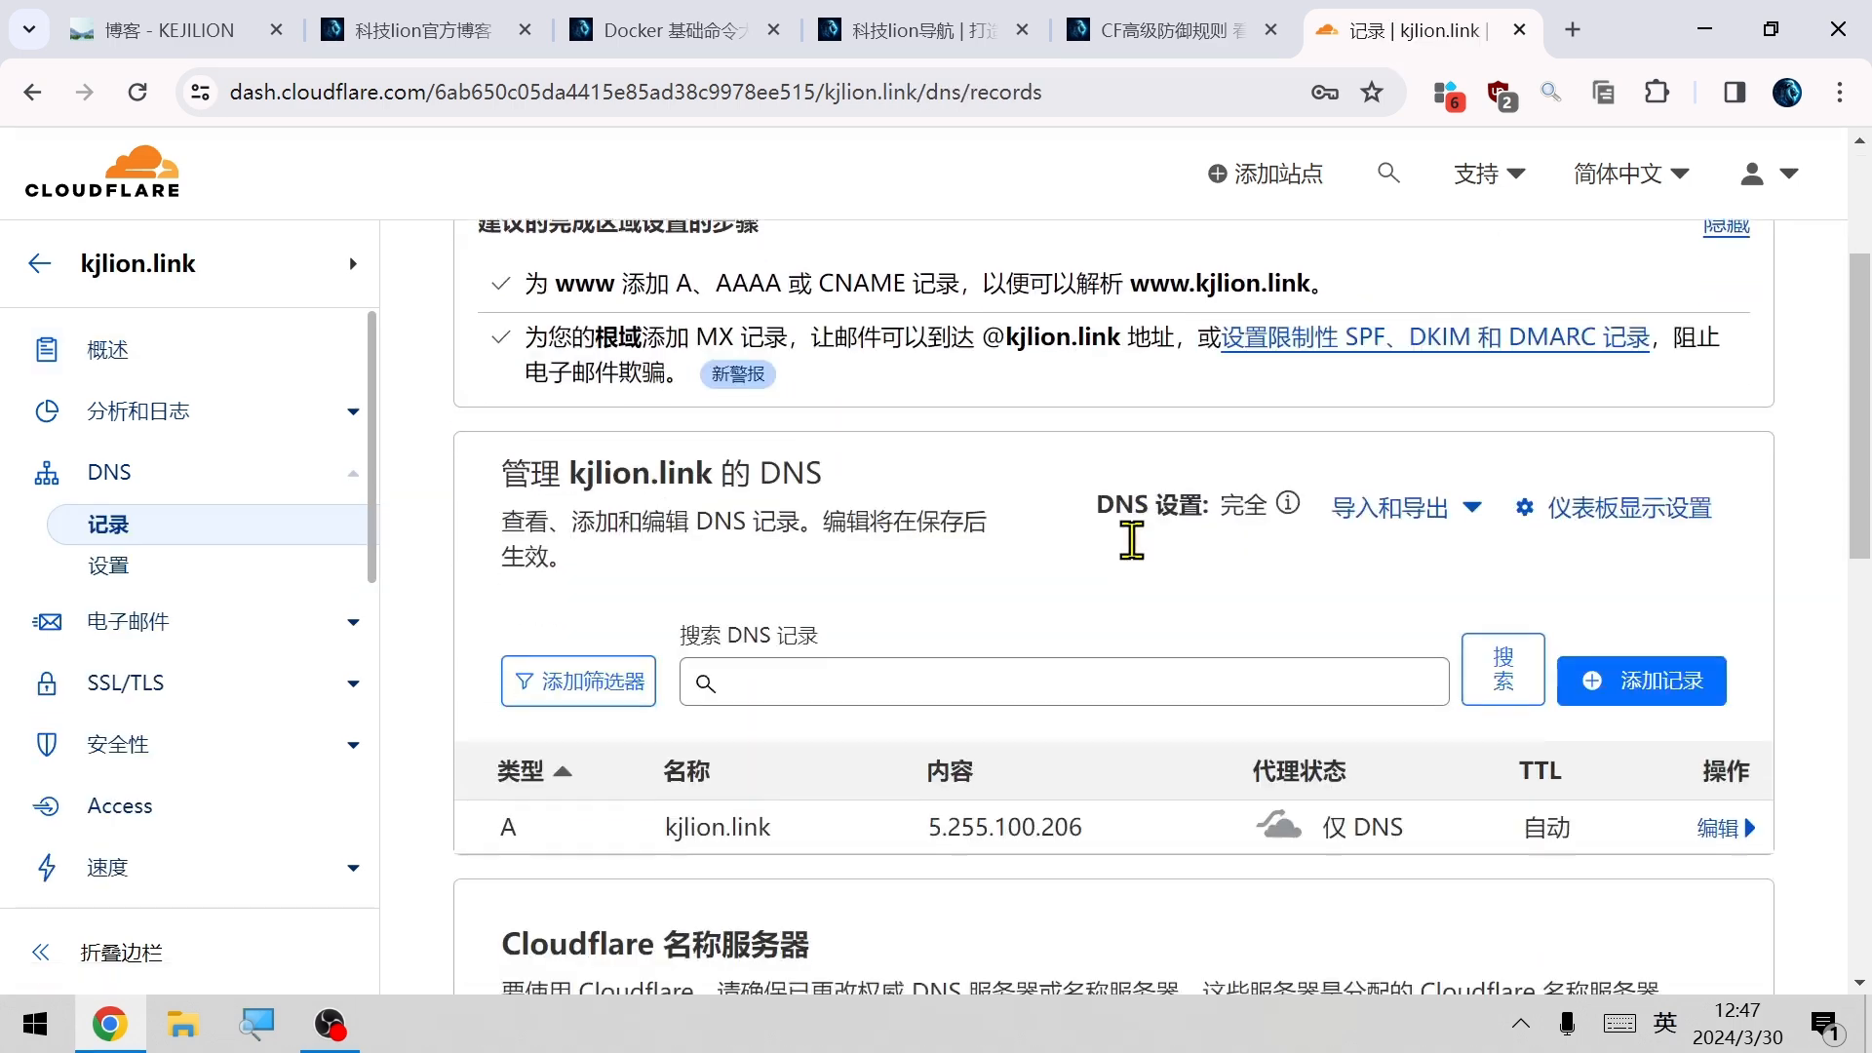
Copy the IP address of kjlion.link's existing A record in the DNS records and highlight its name.
scroll(1132, 540, "down", 2)
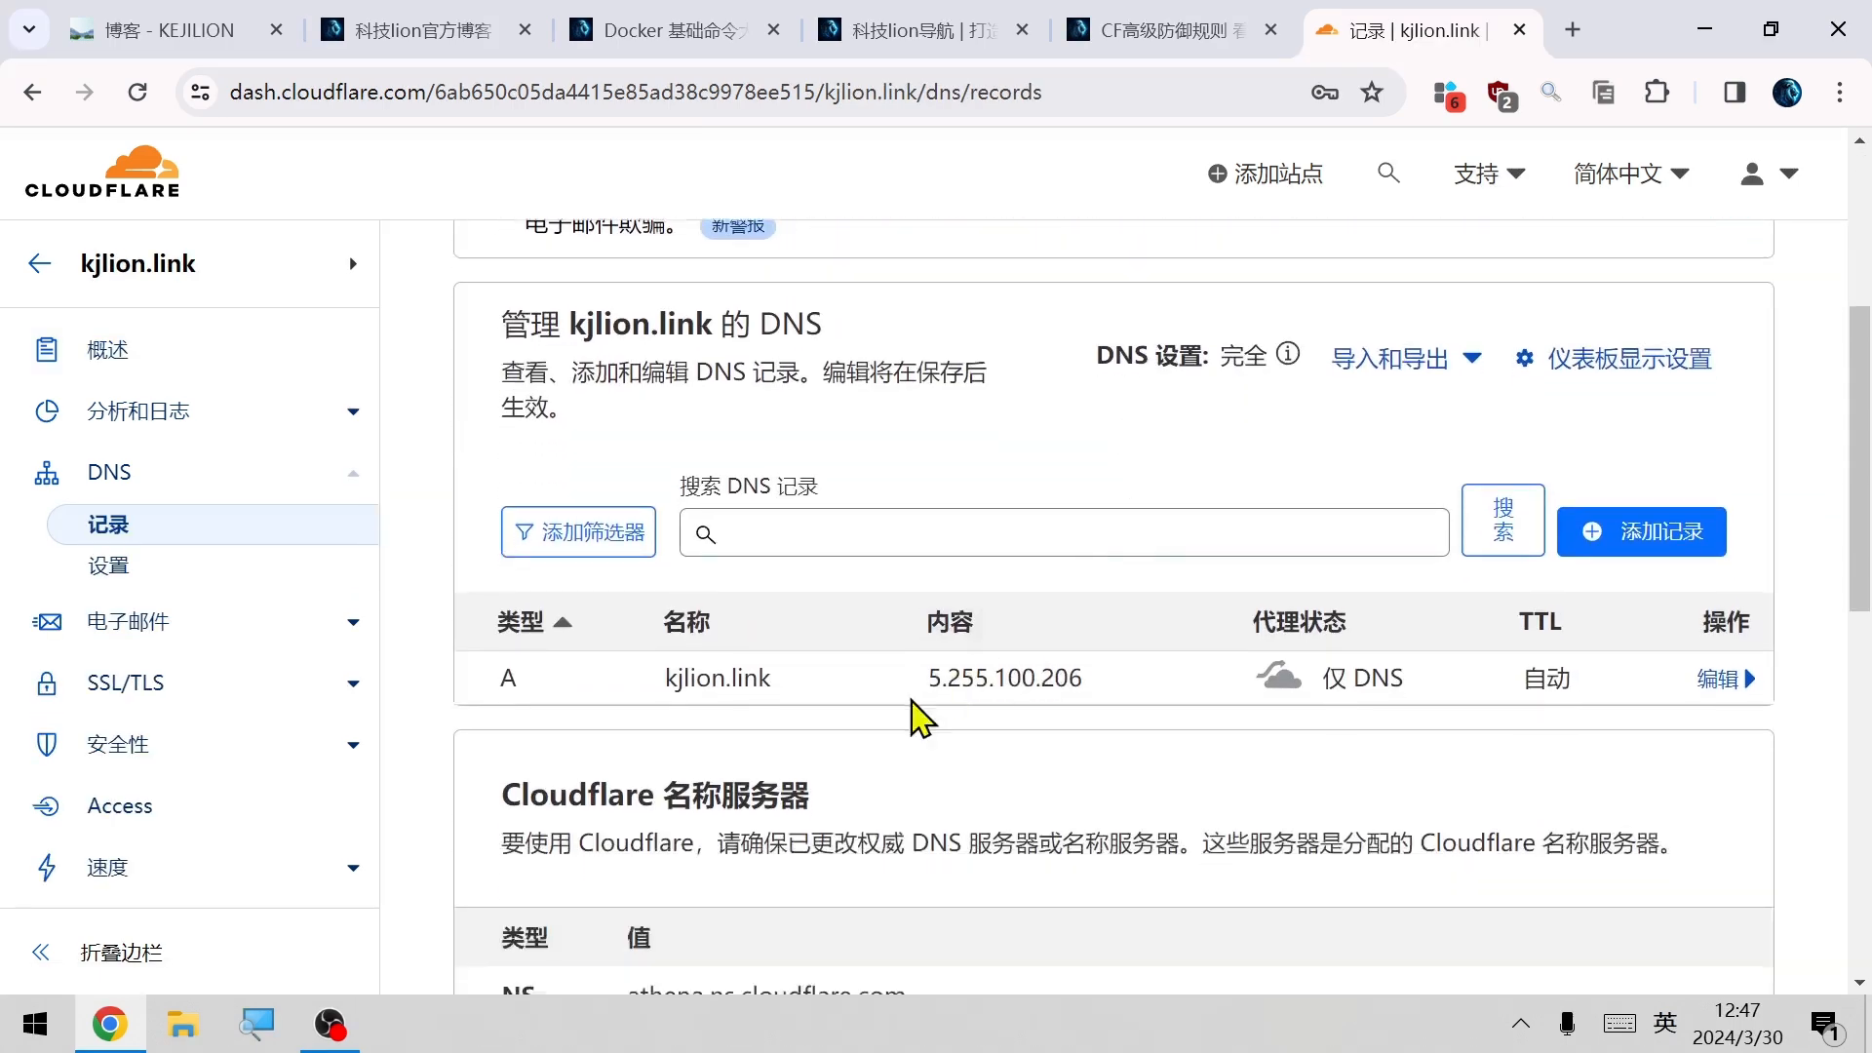
left_click_drag(928, 678, 1082, 678)
key("ctrl+c")
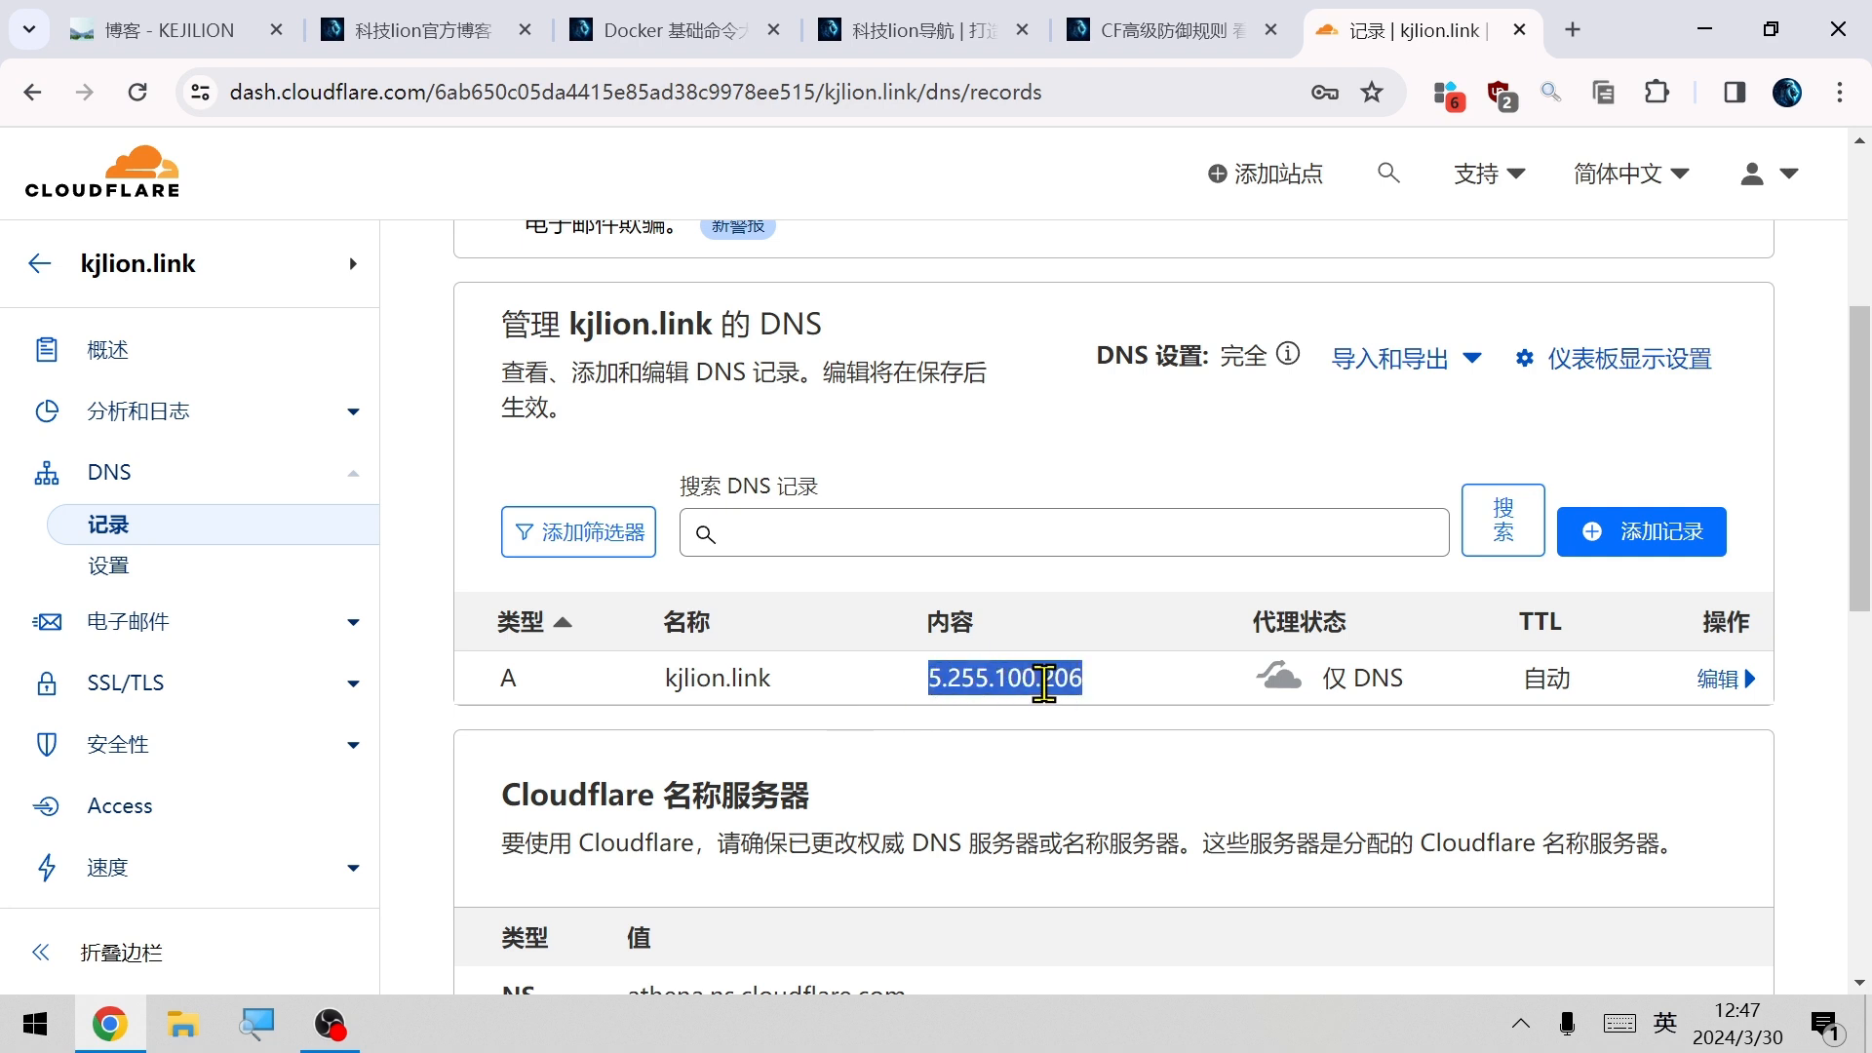
left_click_drag(778, 682, 662, 677)
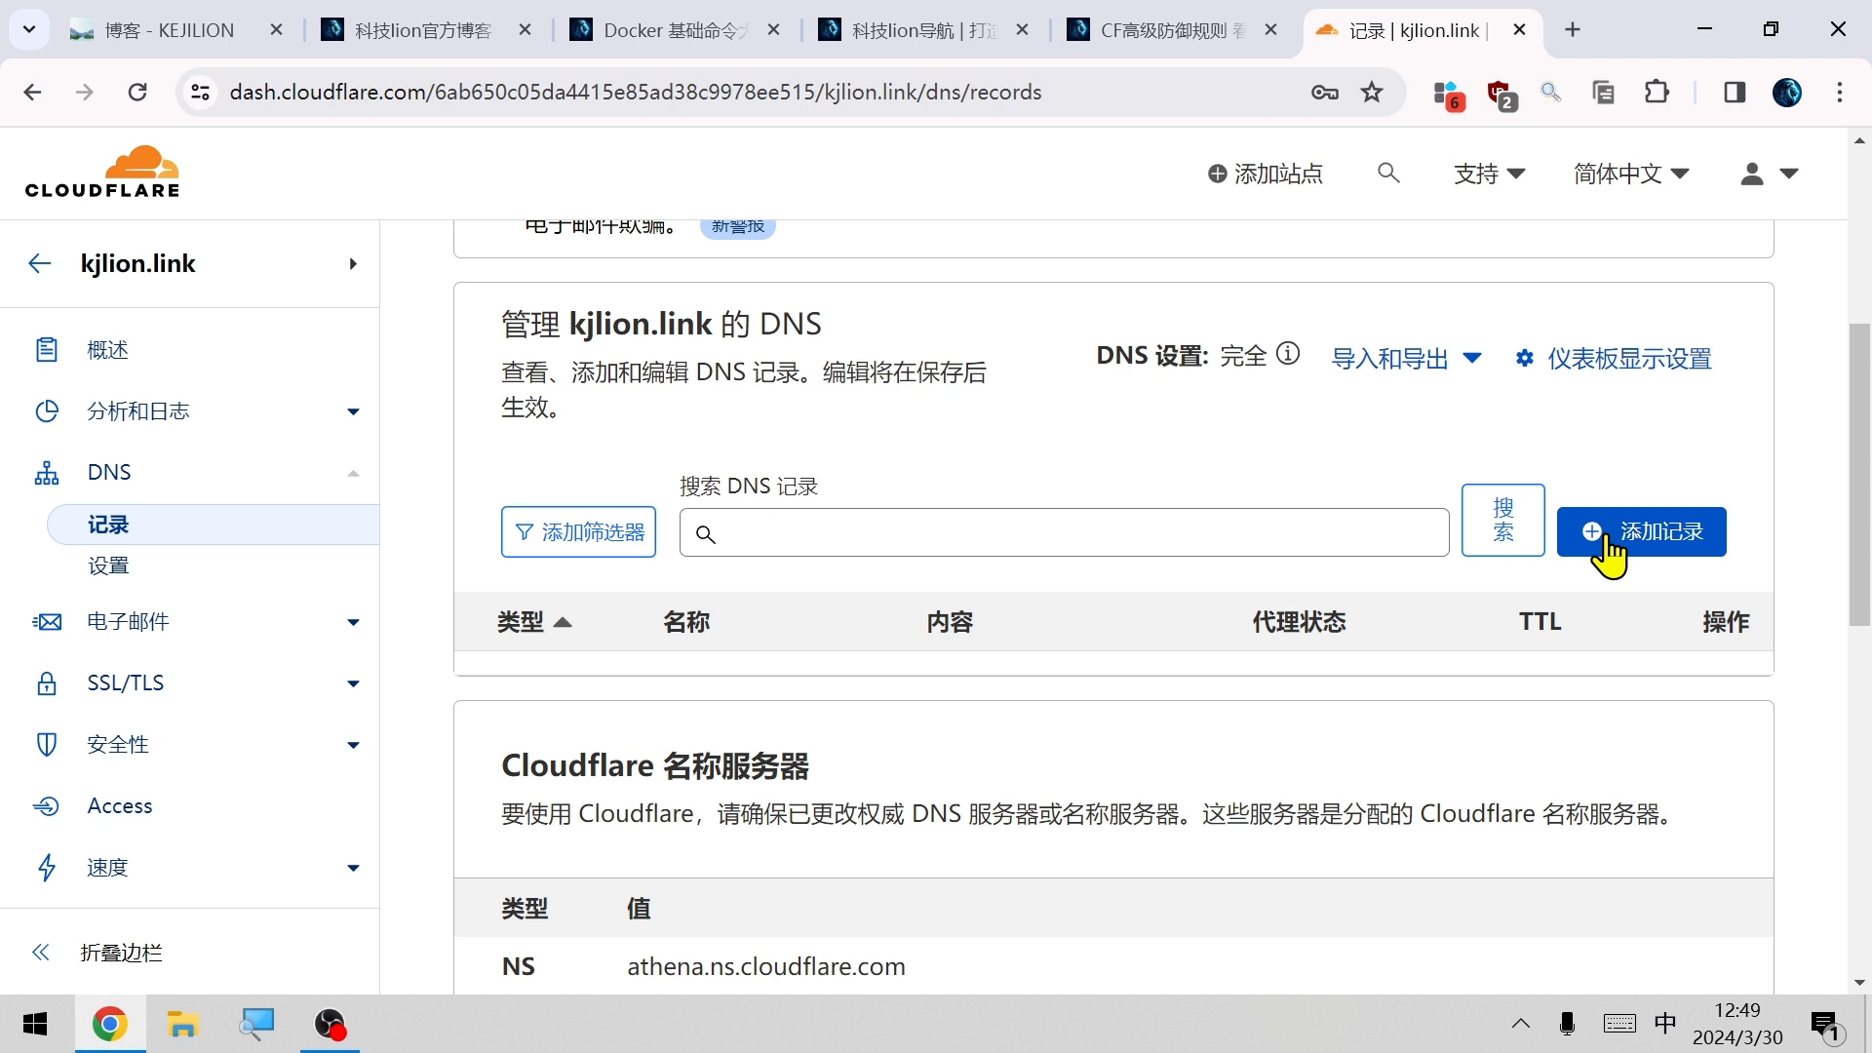
Add a proxied A record for kjlion.link with name @ and IPv4 address 5.255.100.206, and save it.
left_click(1609, 546)
type("@")
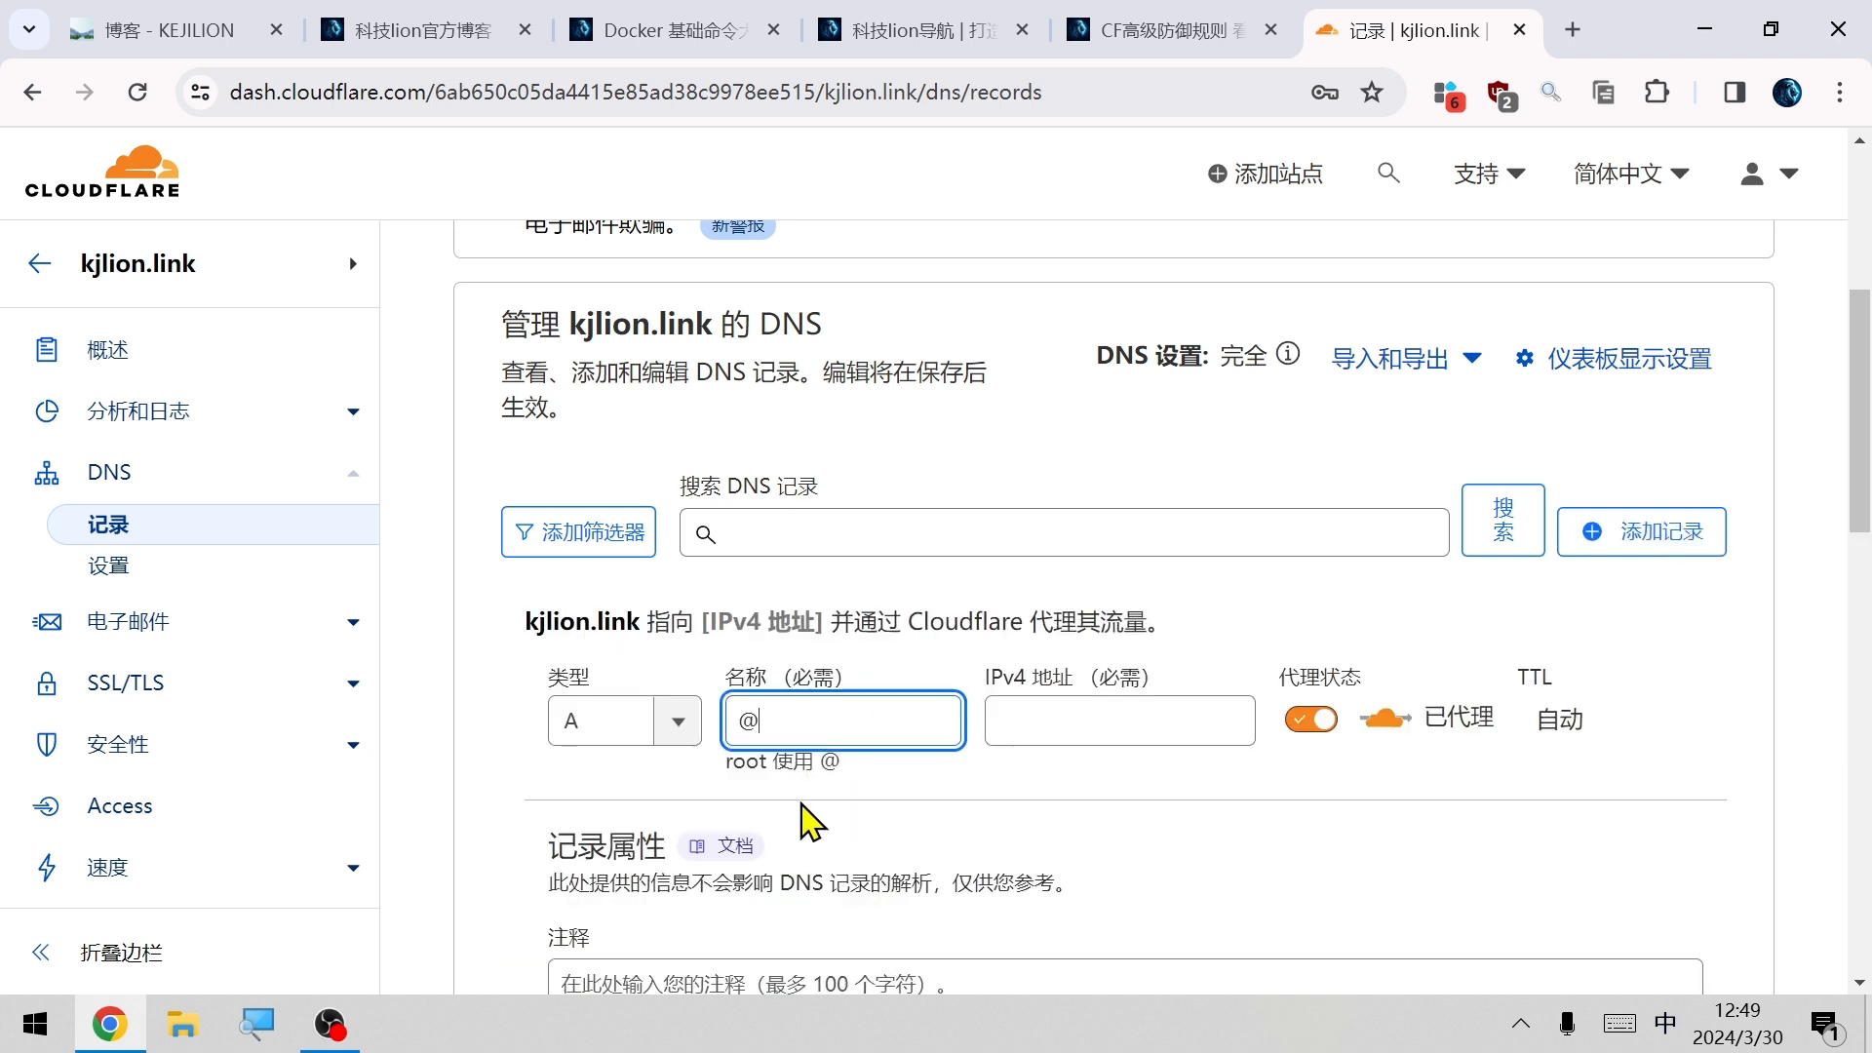
scroll(885, 770, "down", 1)
left_click(1106, 585)
key("ctrl+v")
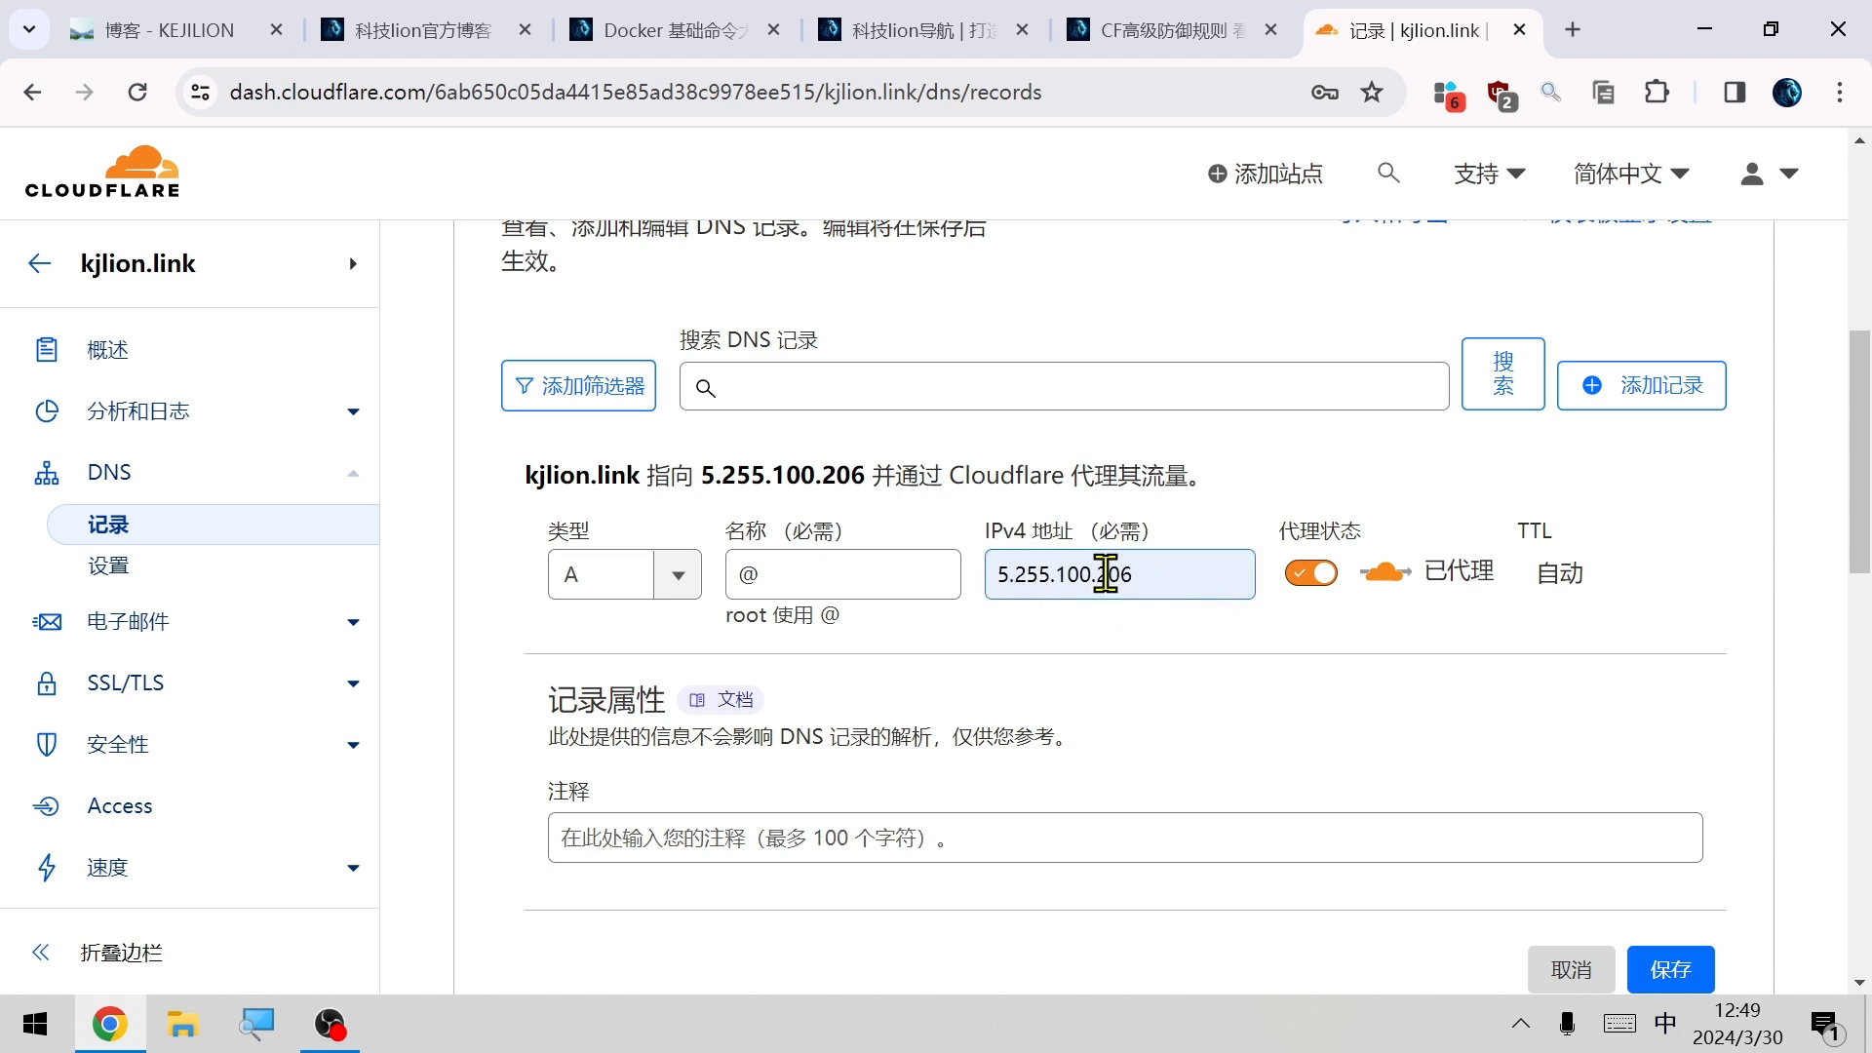
key("Return")
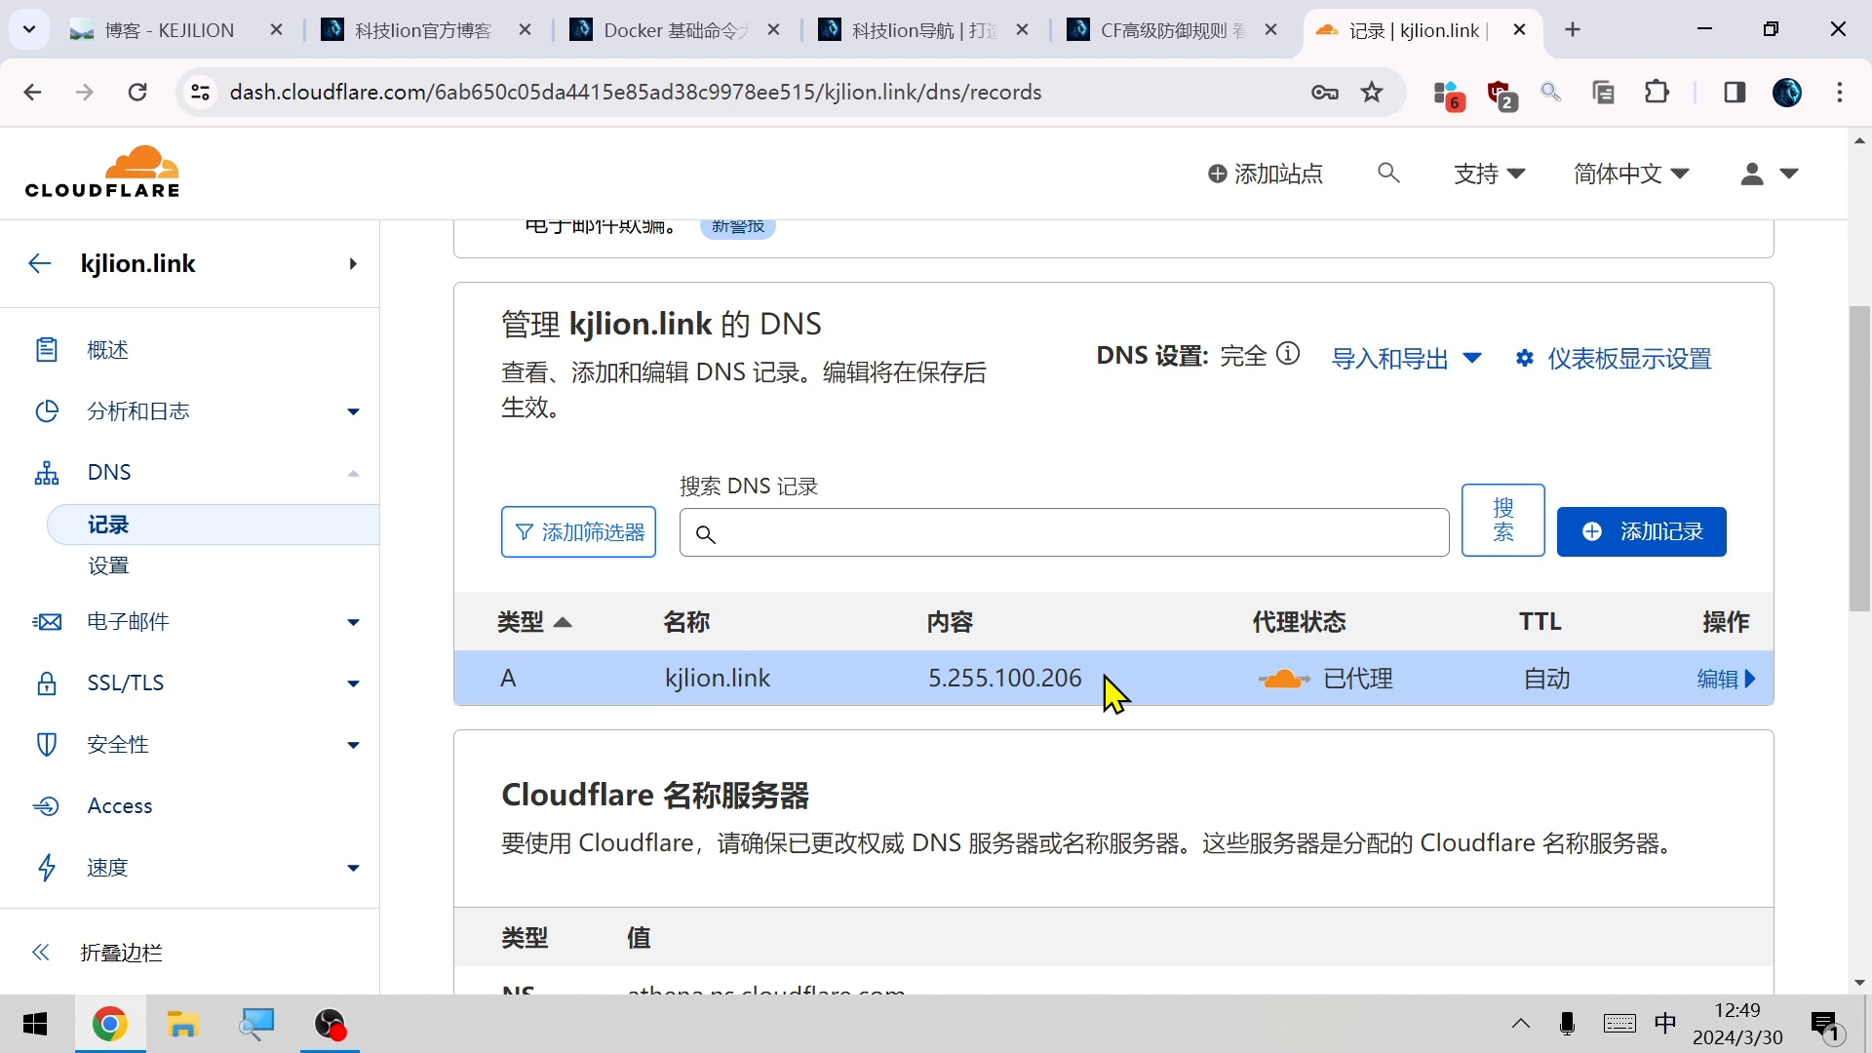
Copy the A record's name kjlion.link and open Windows Command Prompt.
double_click(745, 682)
right_click(675, 682)
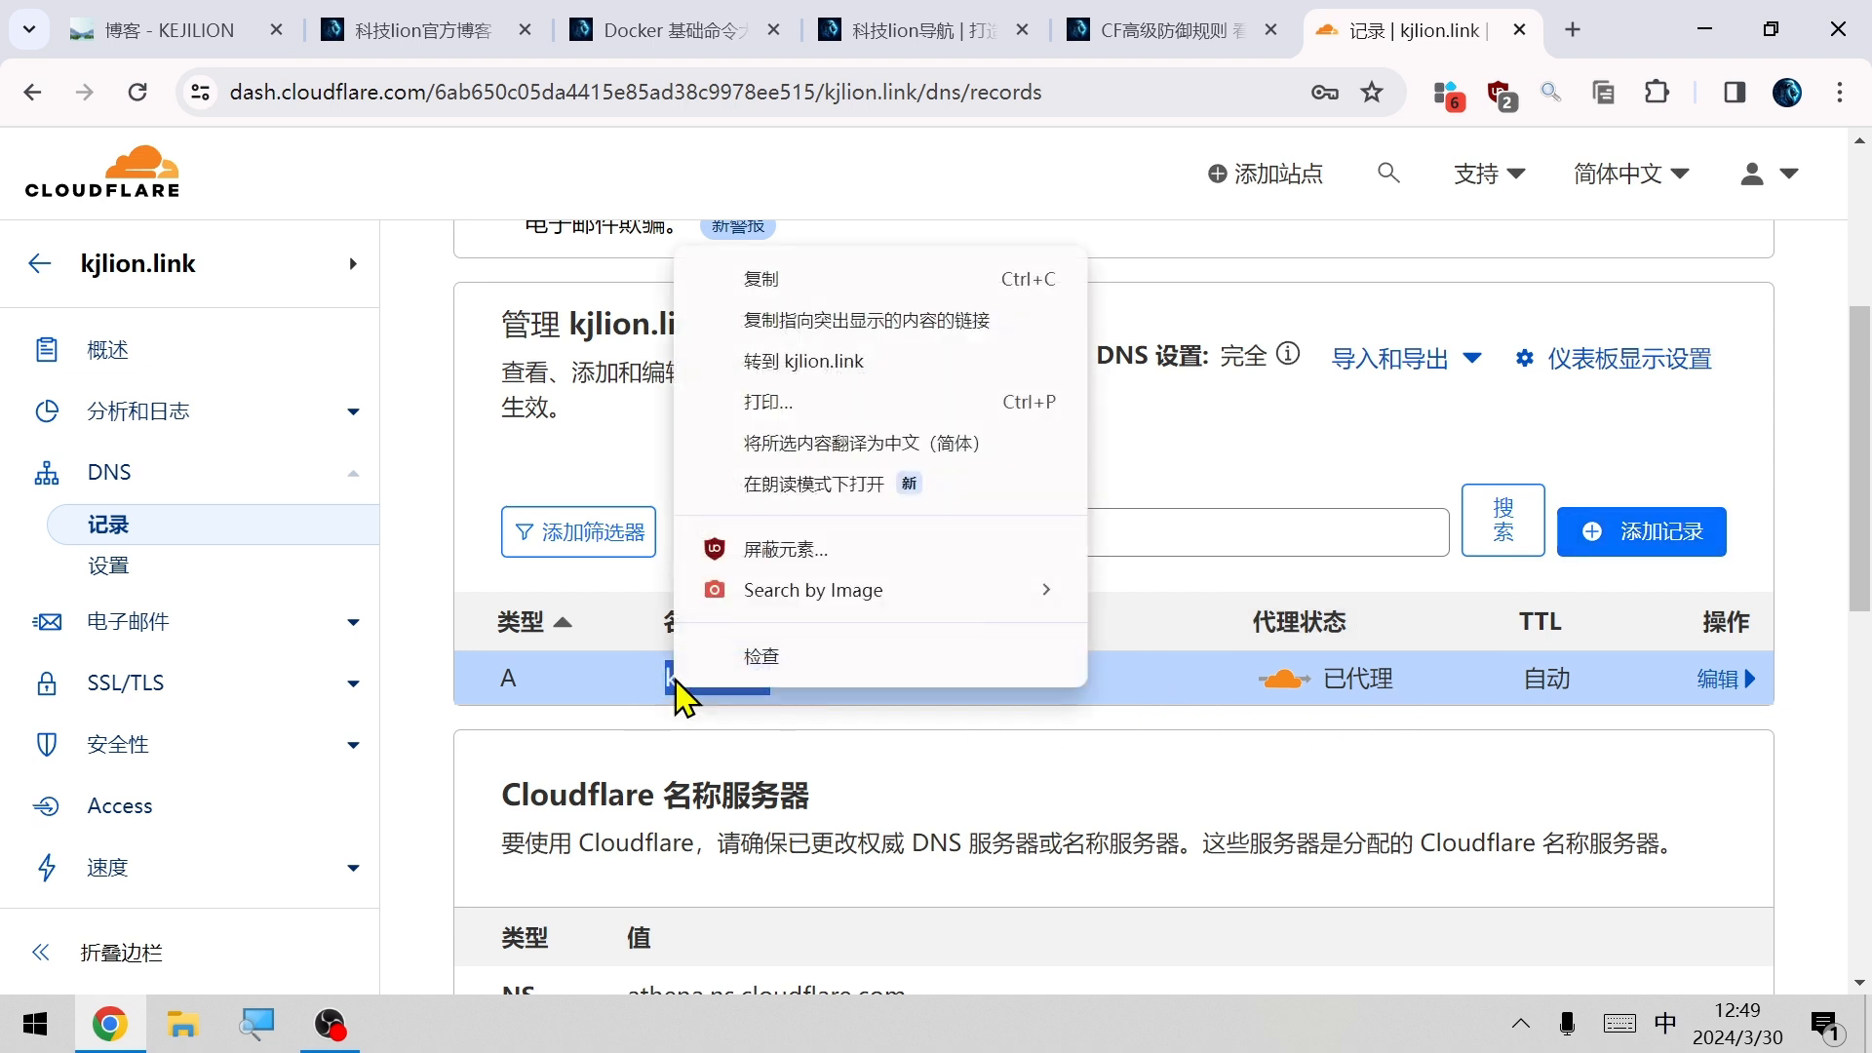
left_click(756, 281)
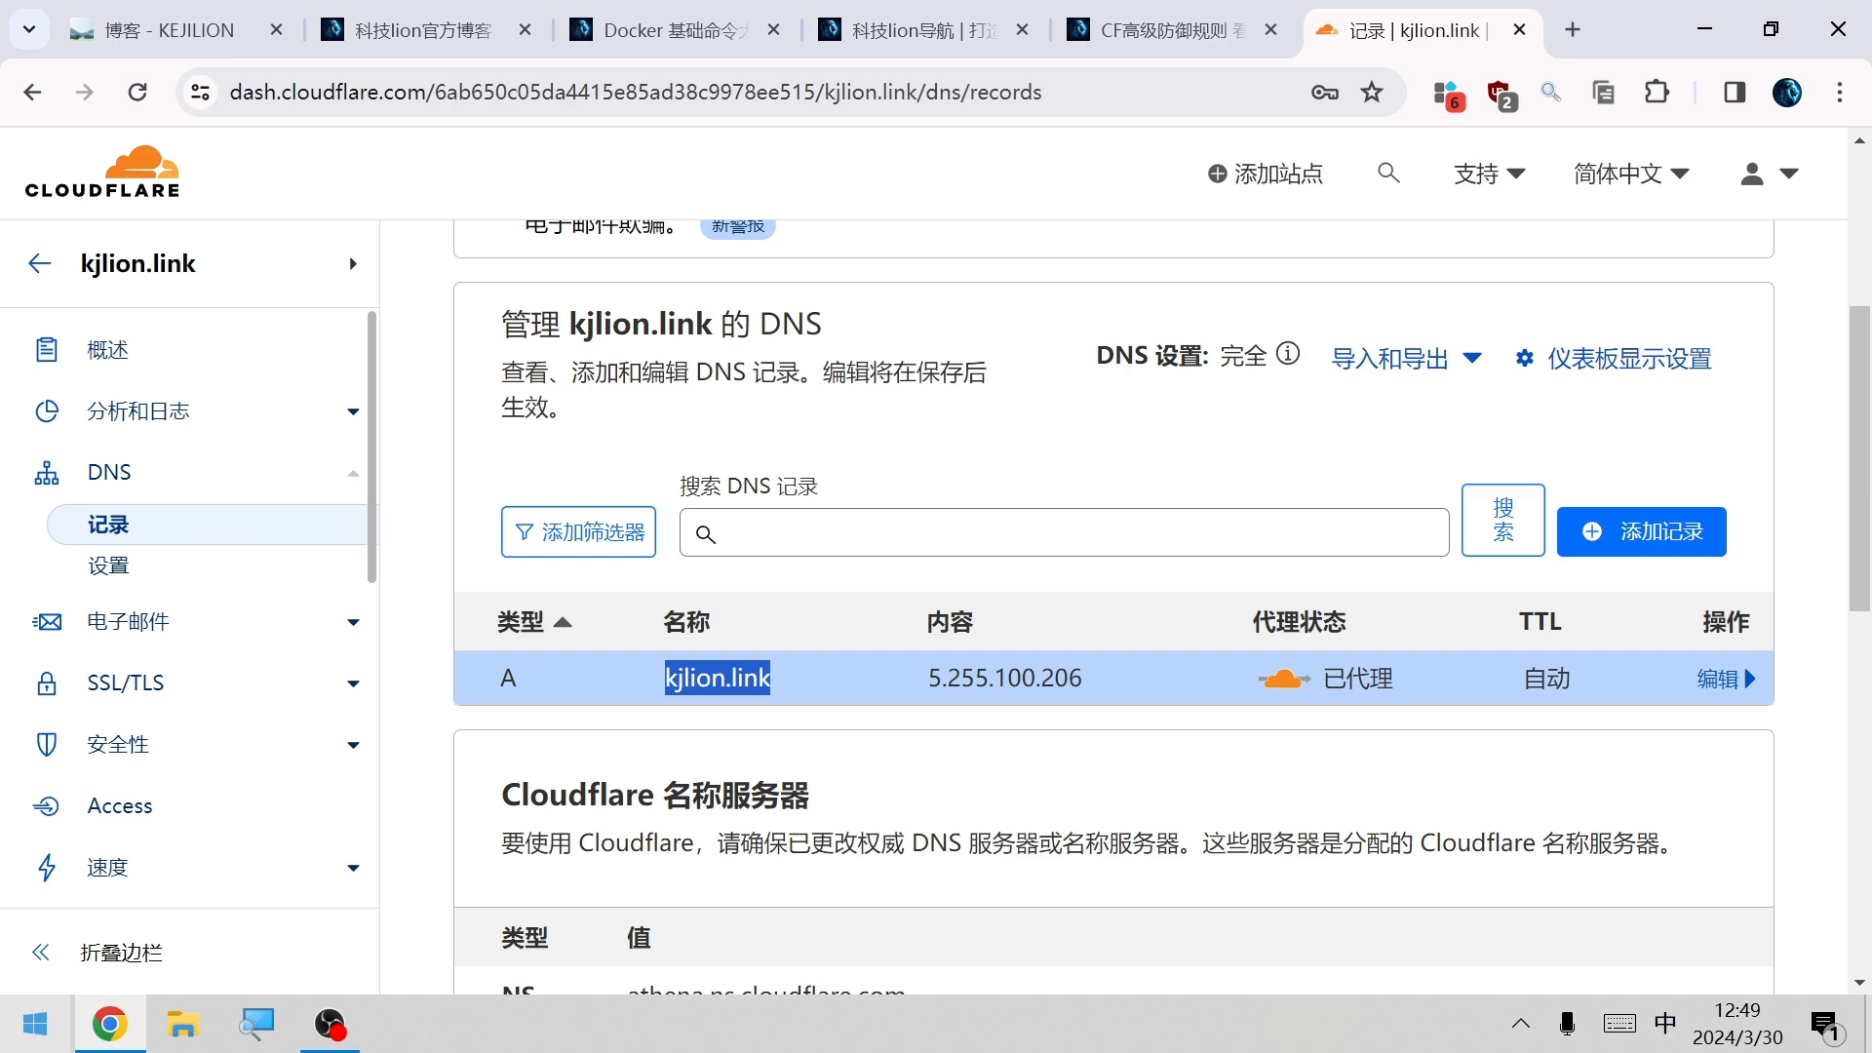
key("super")
type("cmd")
key("Return")
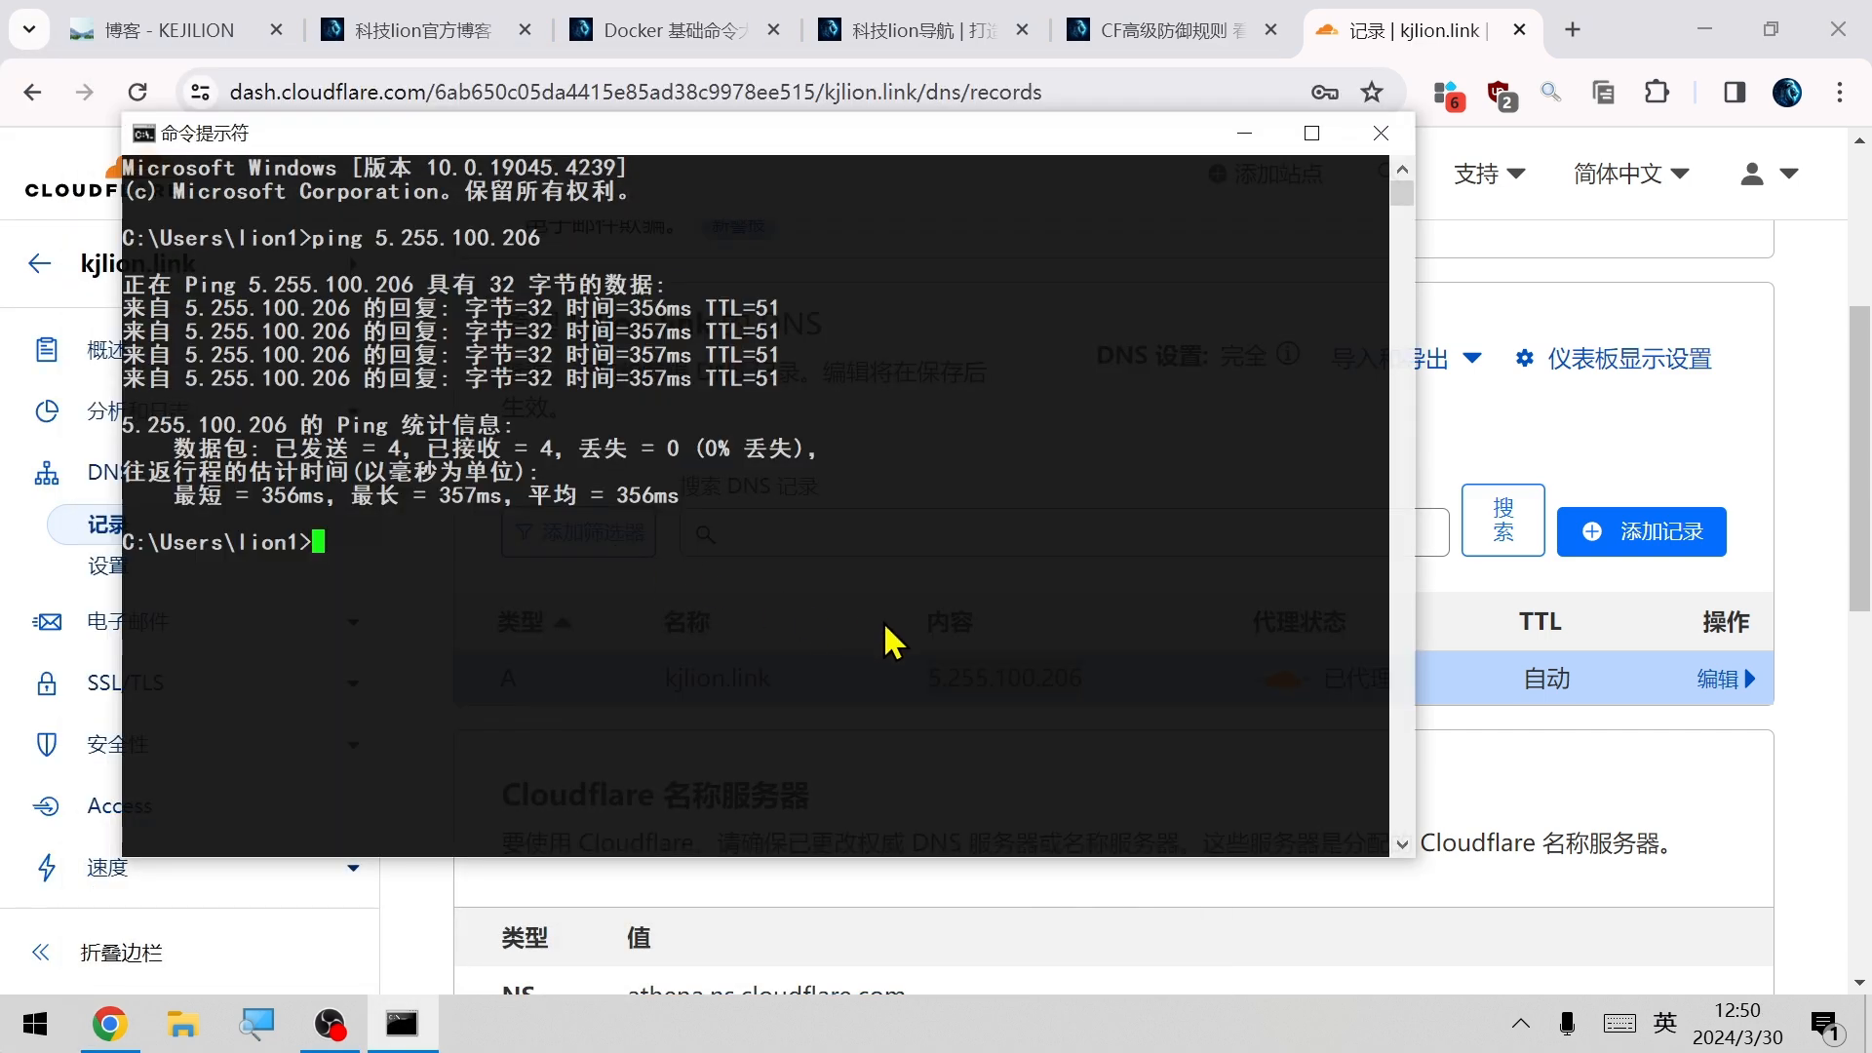
Ping kjlion.link in Command Prompt, highlight the replying IP address, and close the window.
type("ping kjlion.link")
key("Return")
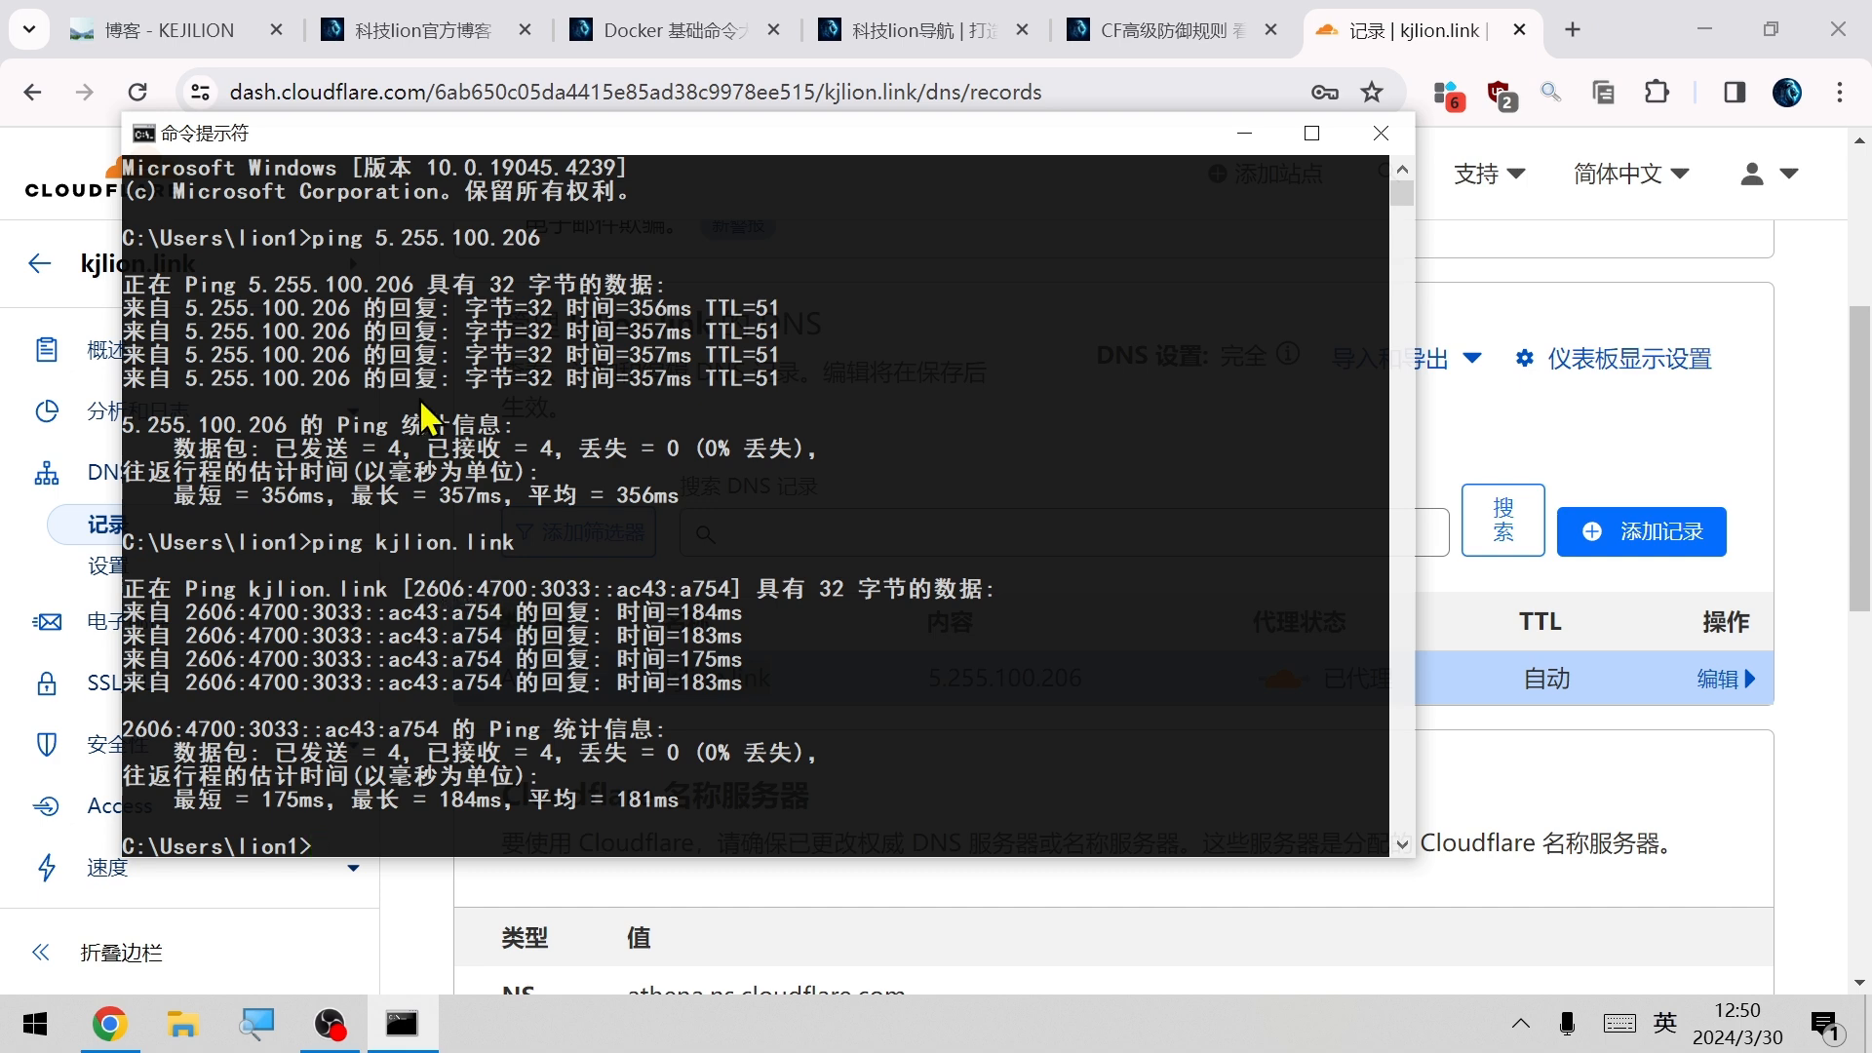
double_click(349, 616)
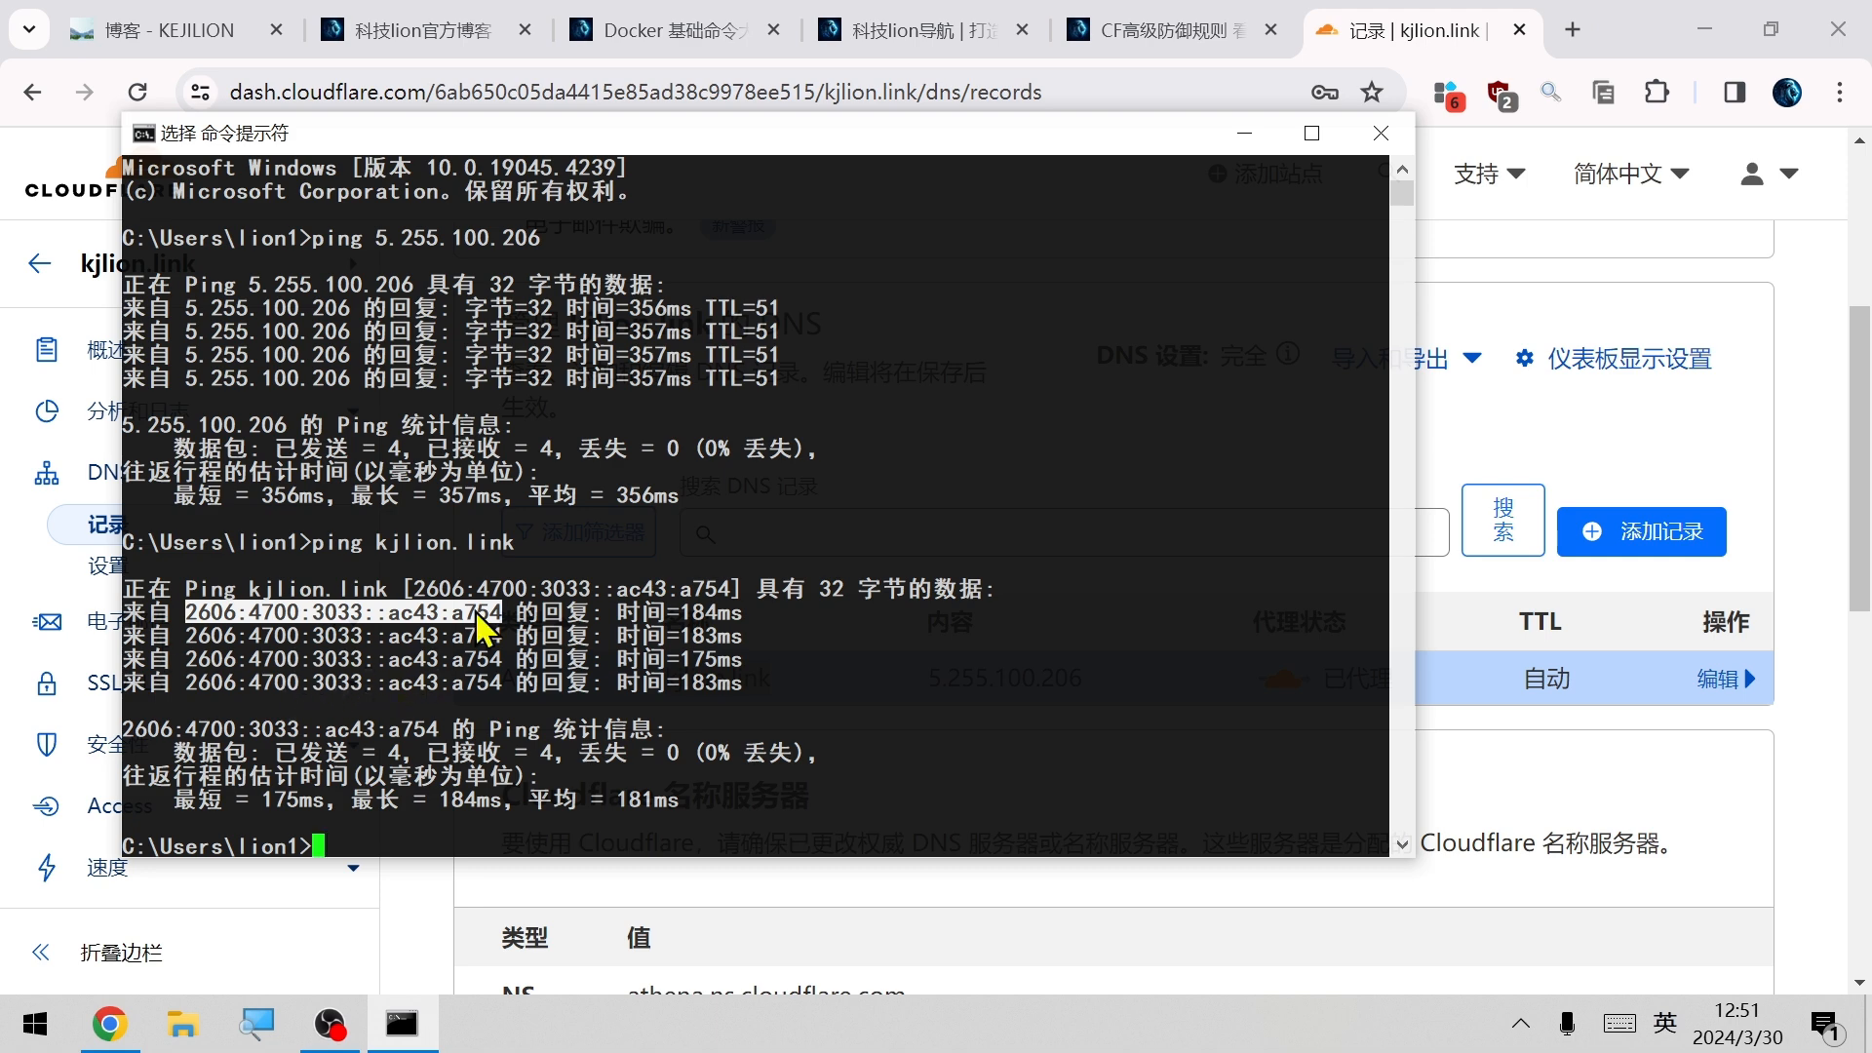
key("alt+F4")
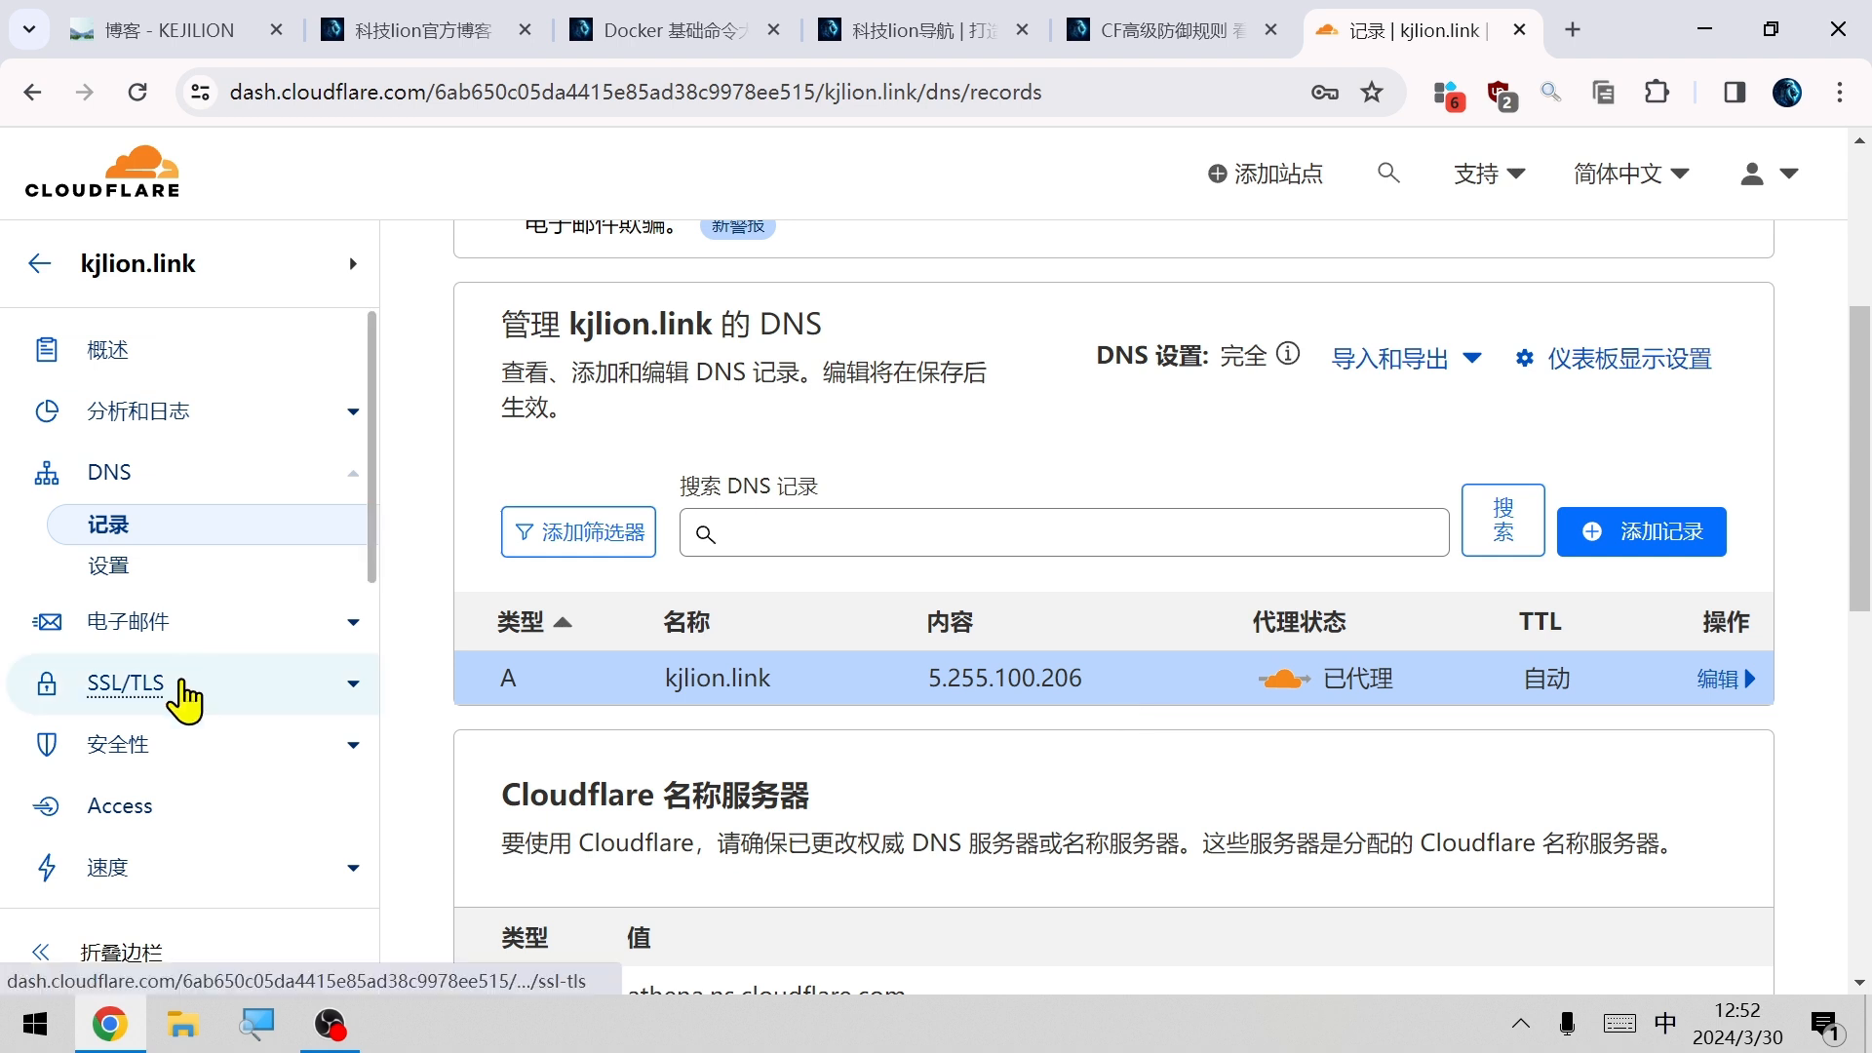
Check kjlion.link's SSL/TLS encryption mode and examine the security events activity log for kejilion.pro.
left_click(132, 712)
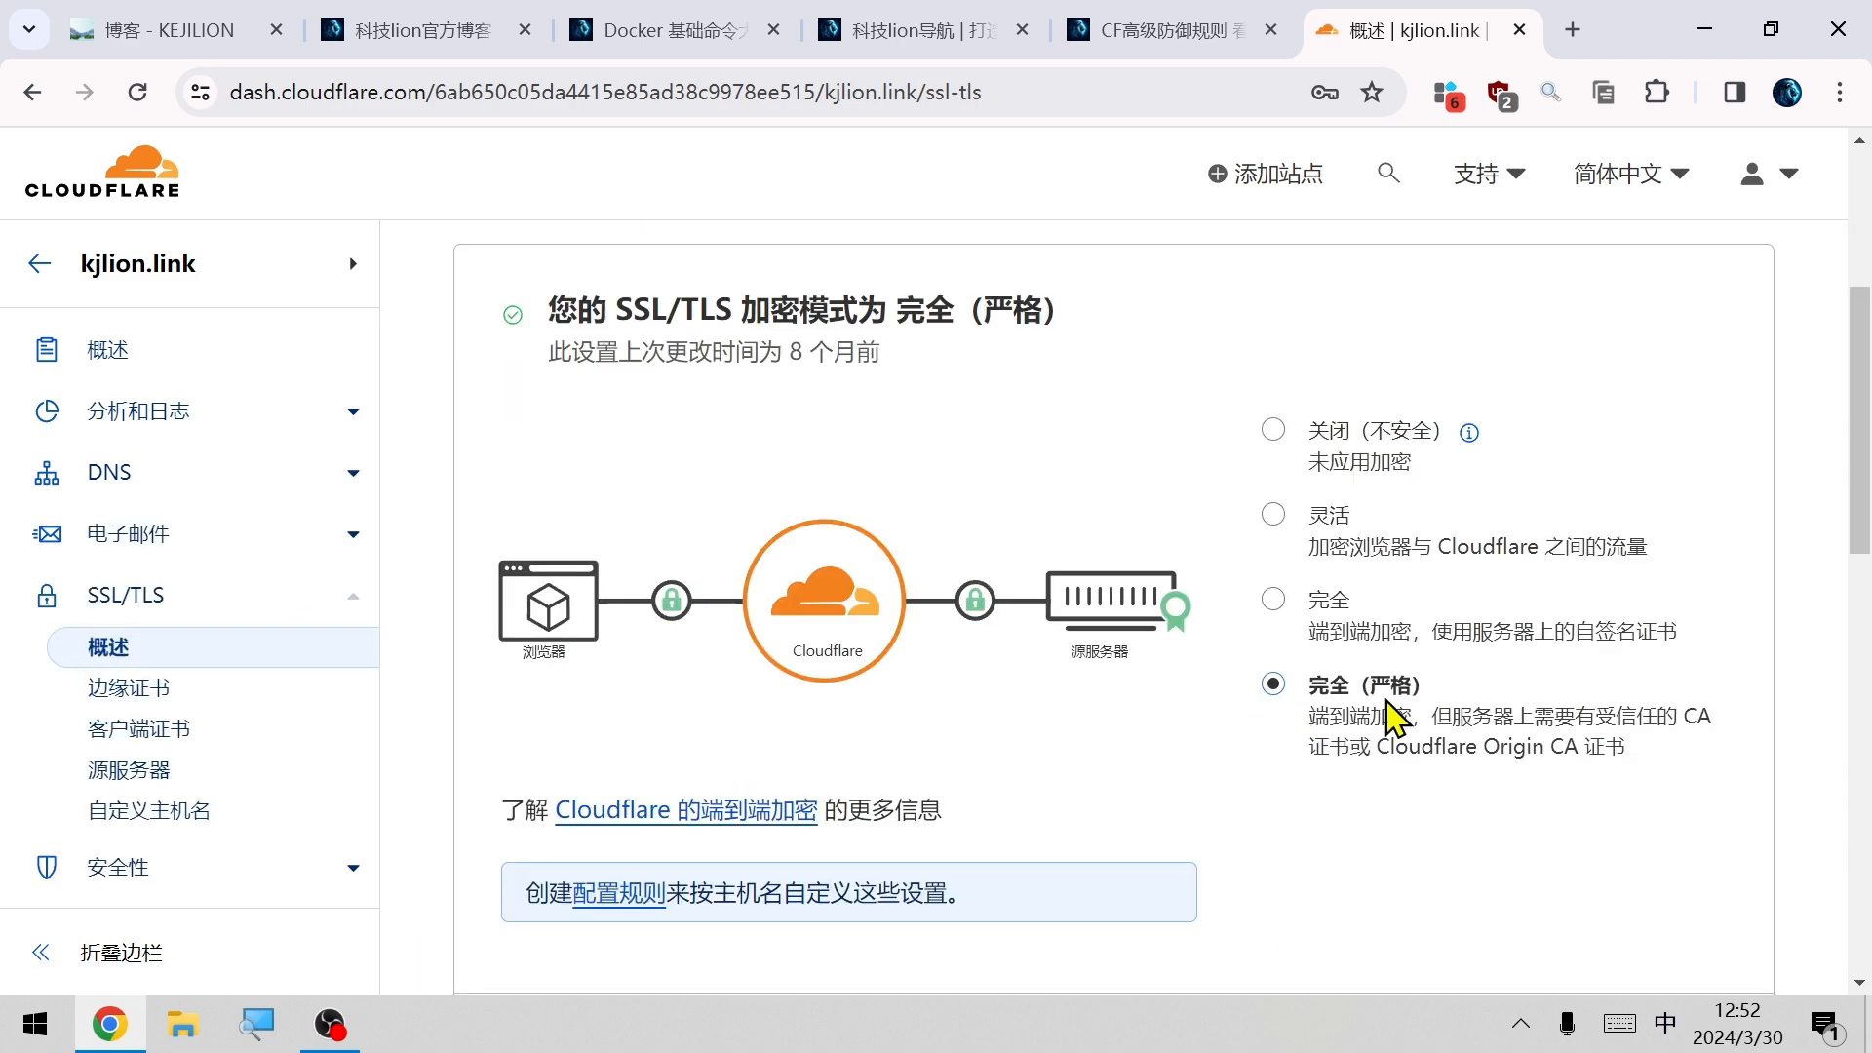
scroll(168, 598, "down", 3)
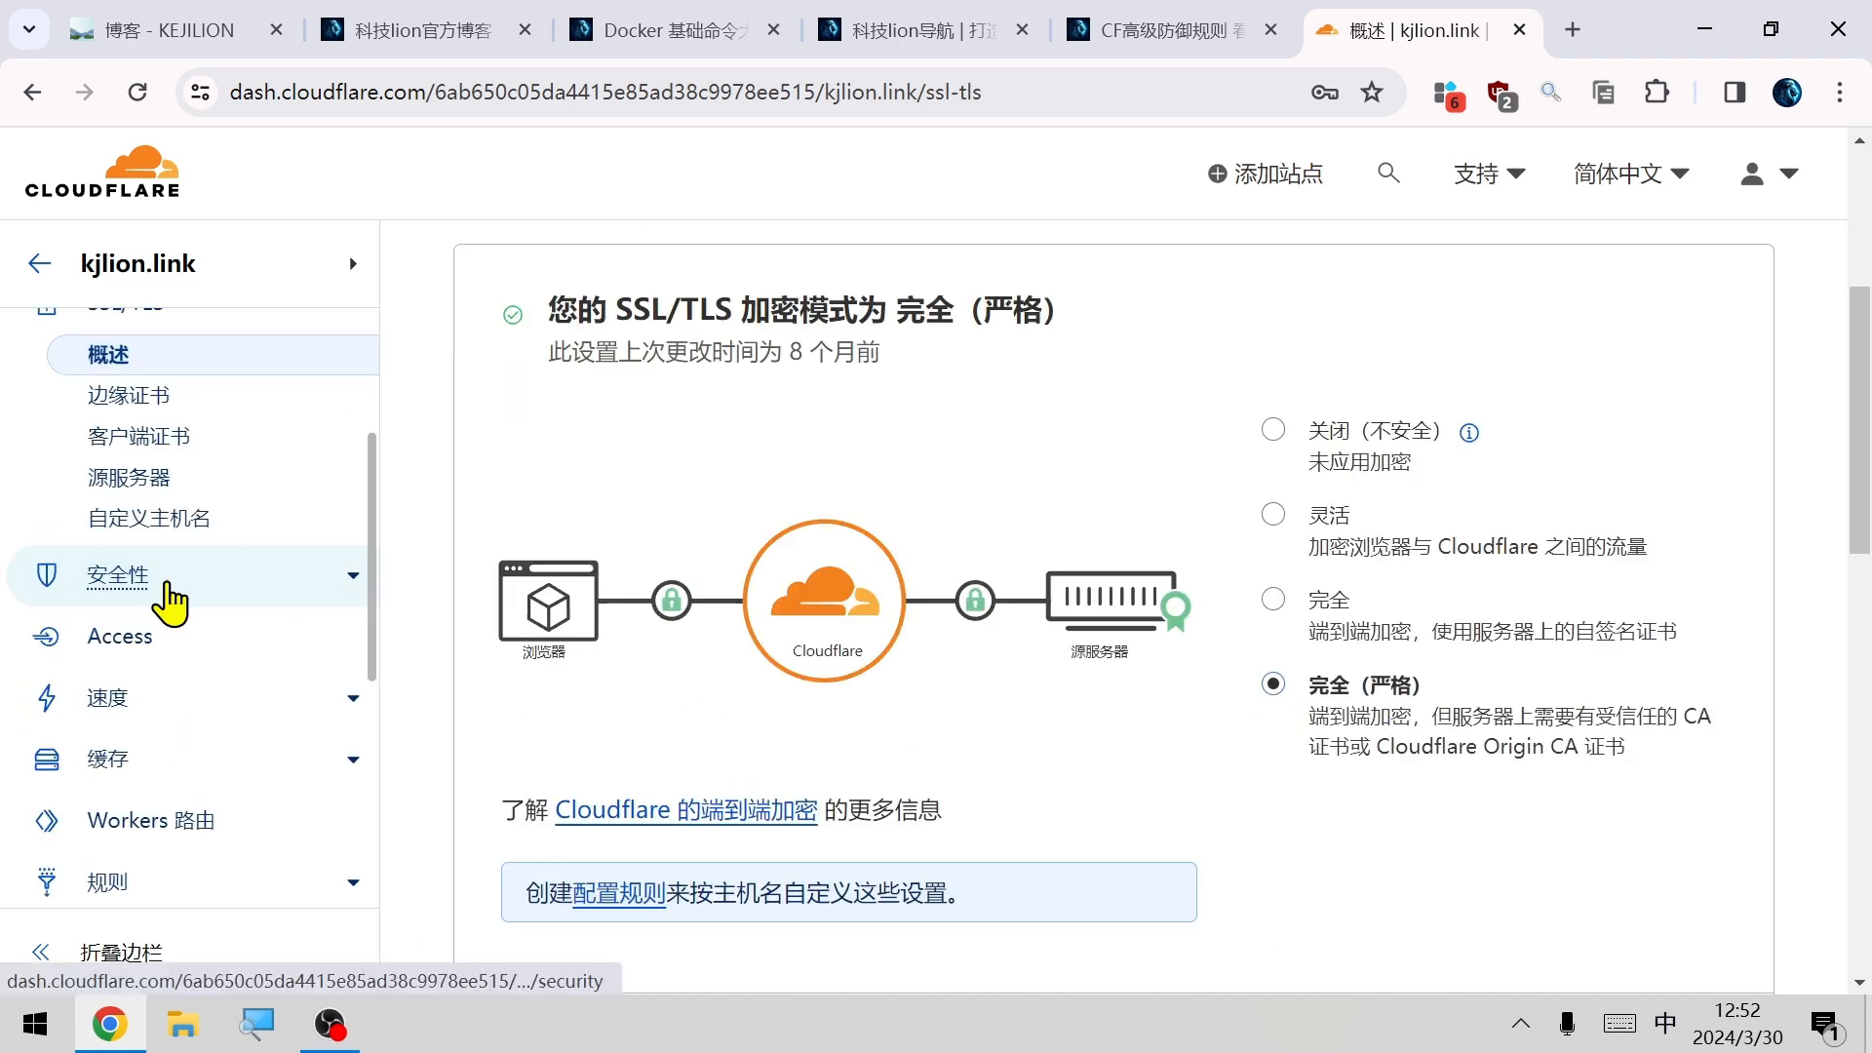
left_click(168, 597)
scroll(176, 620, "up", 1)
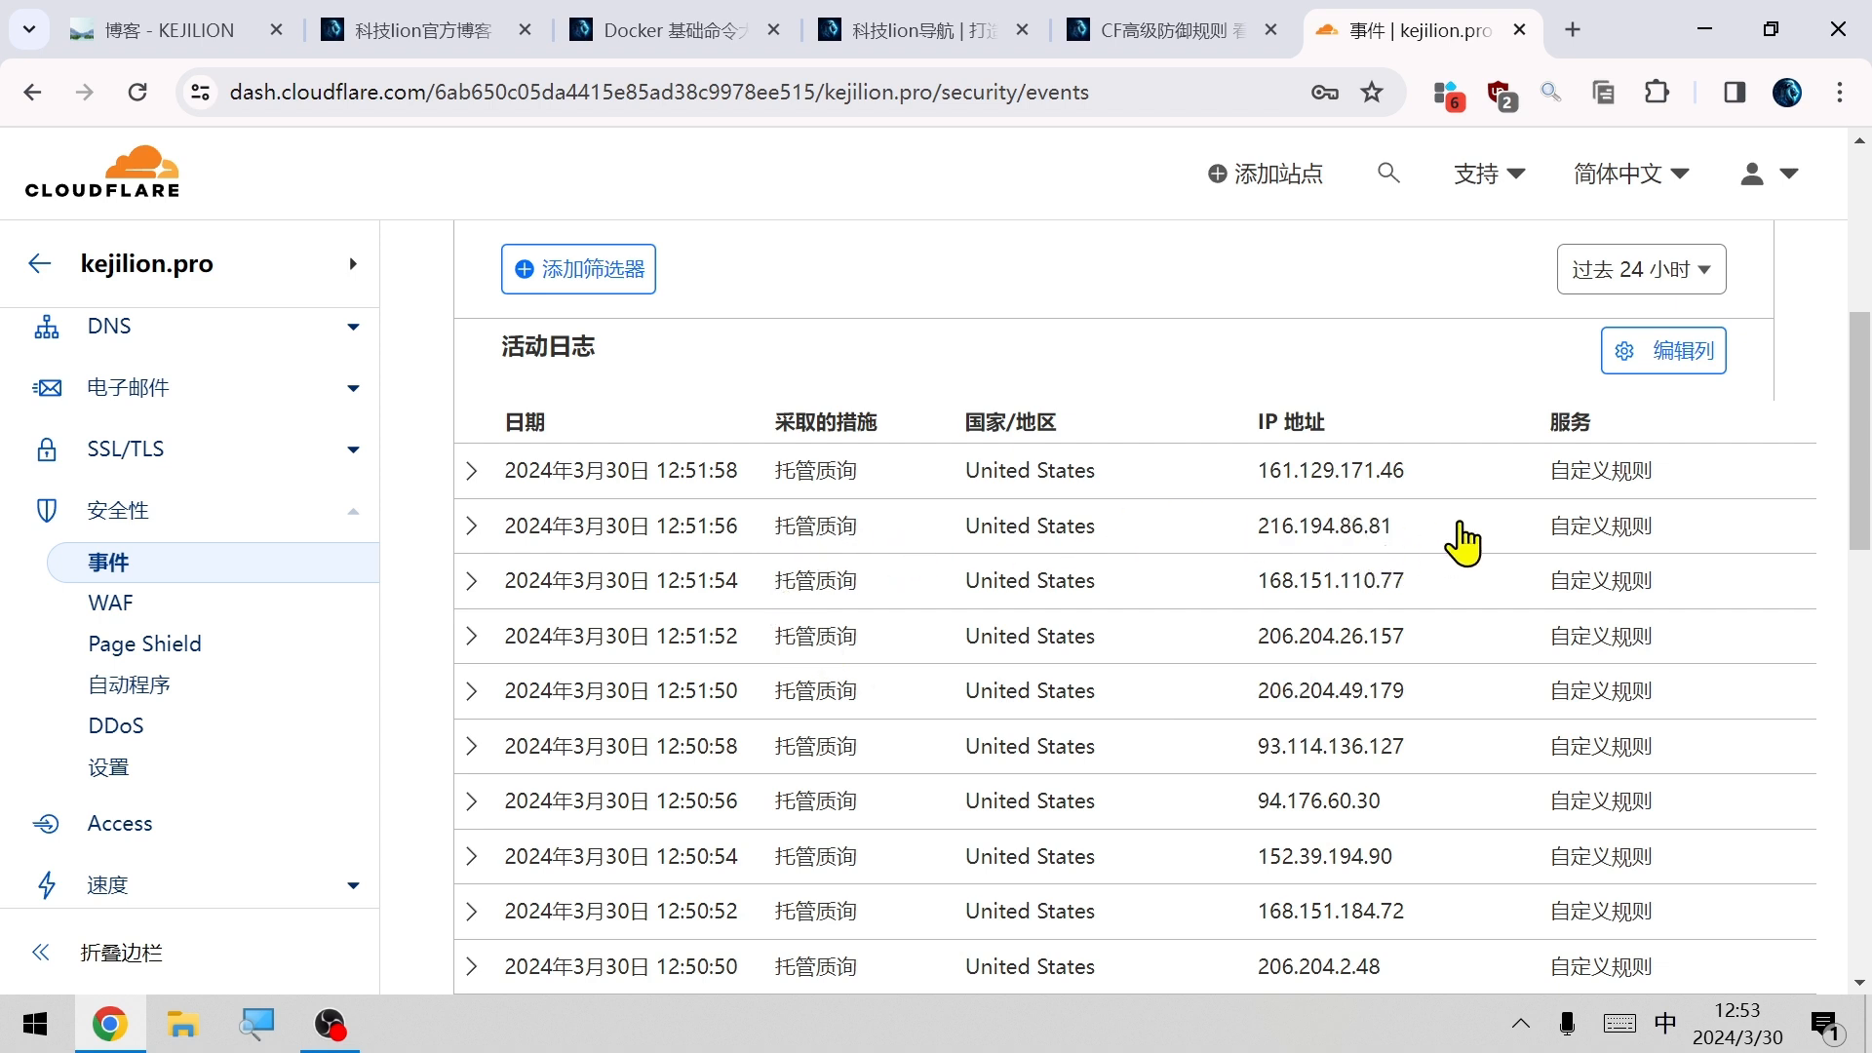
scroll(1057, 752, "down", 10)
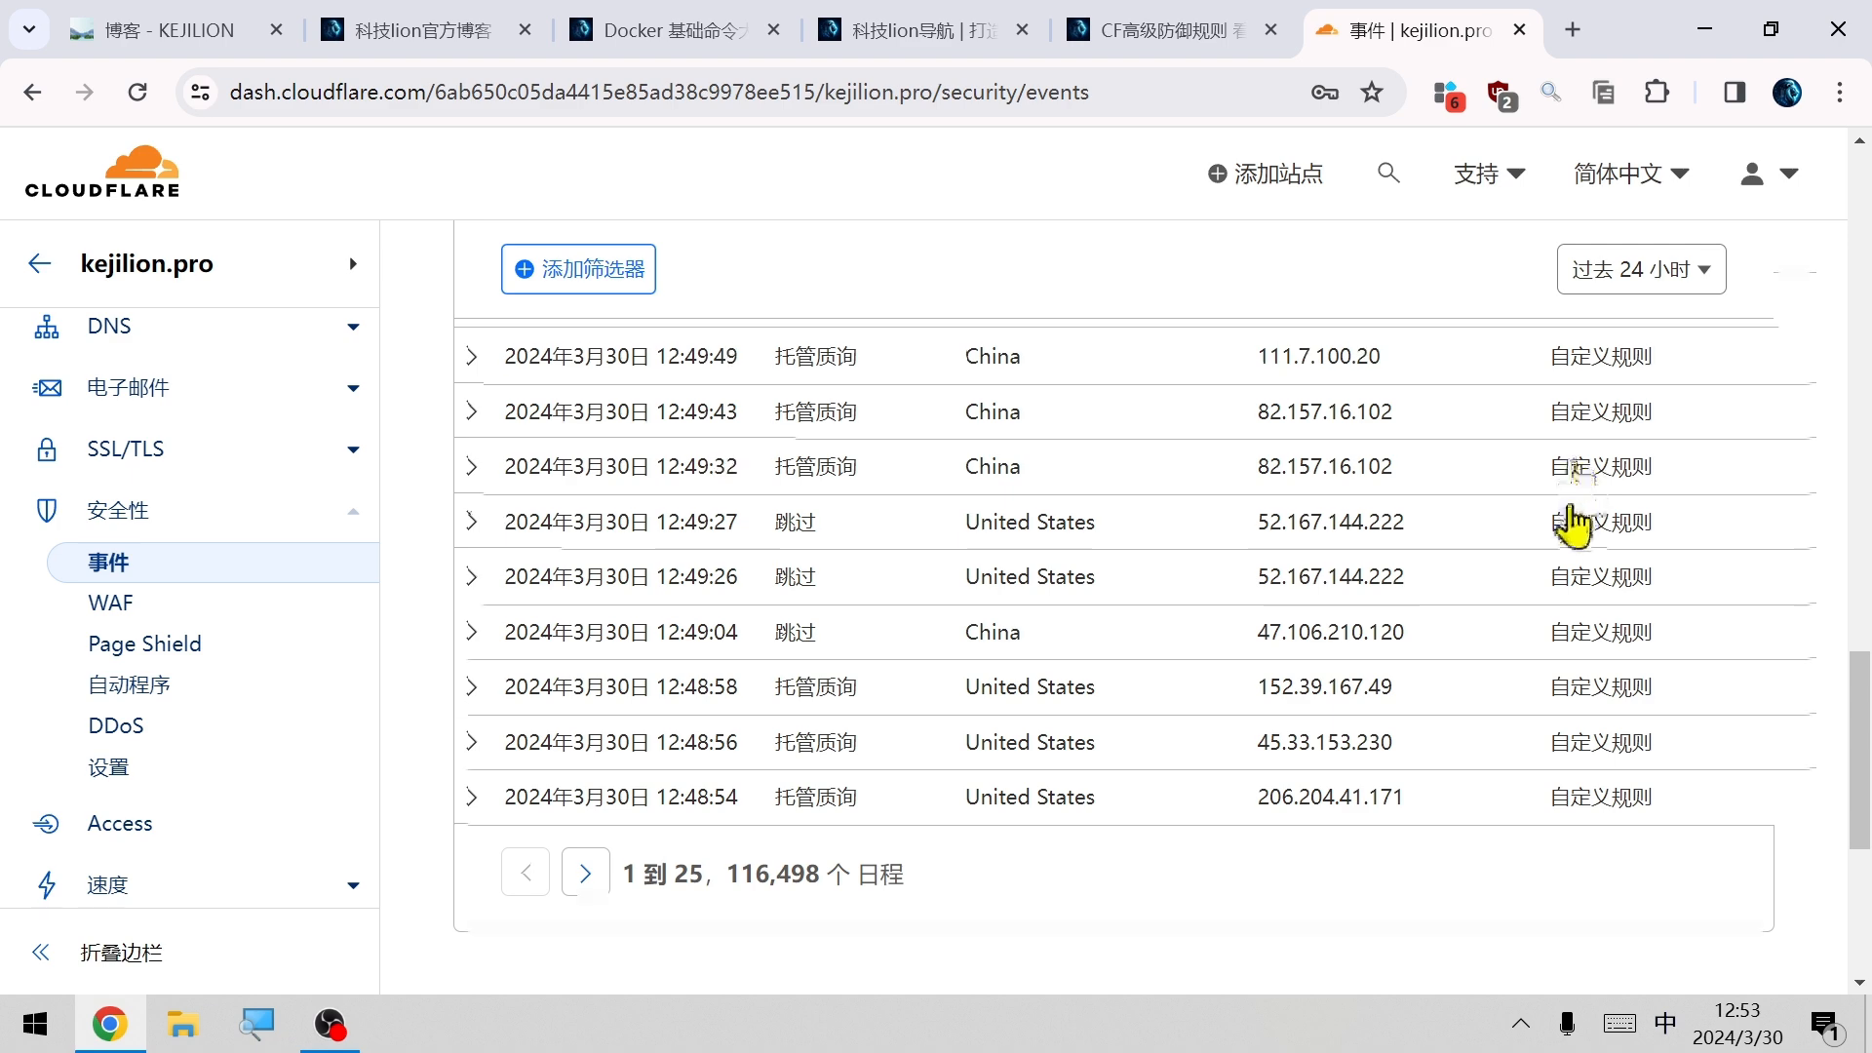
scroll(1571, 484, "up", 3)
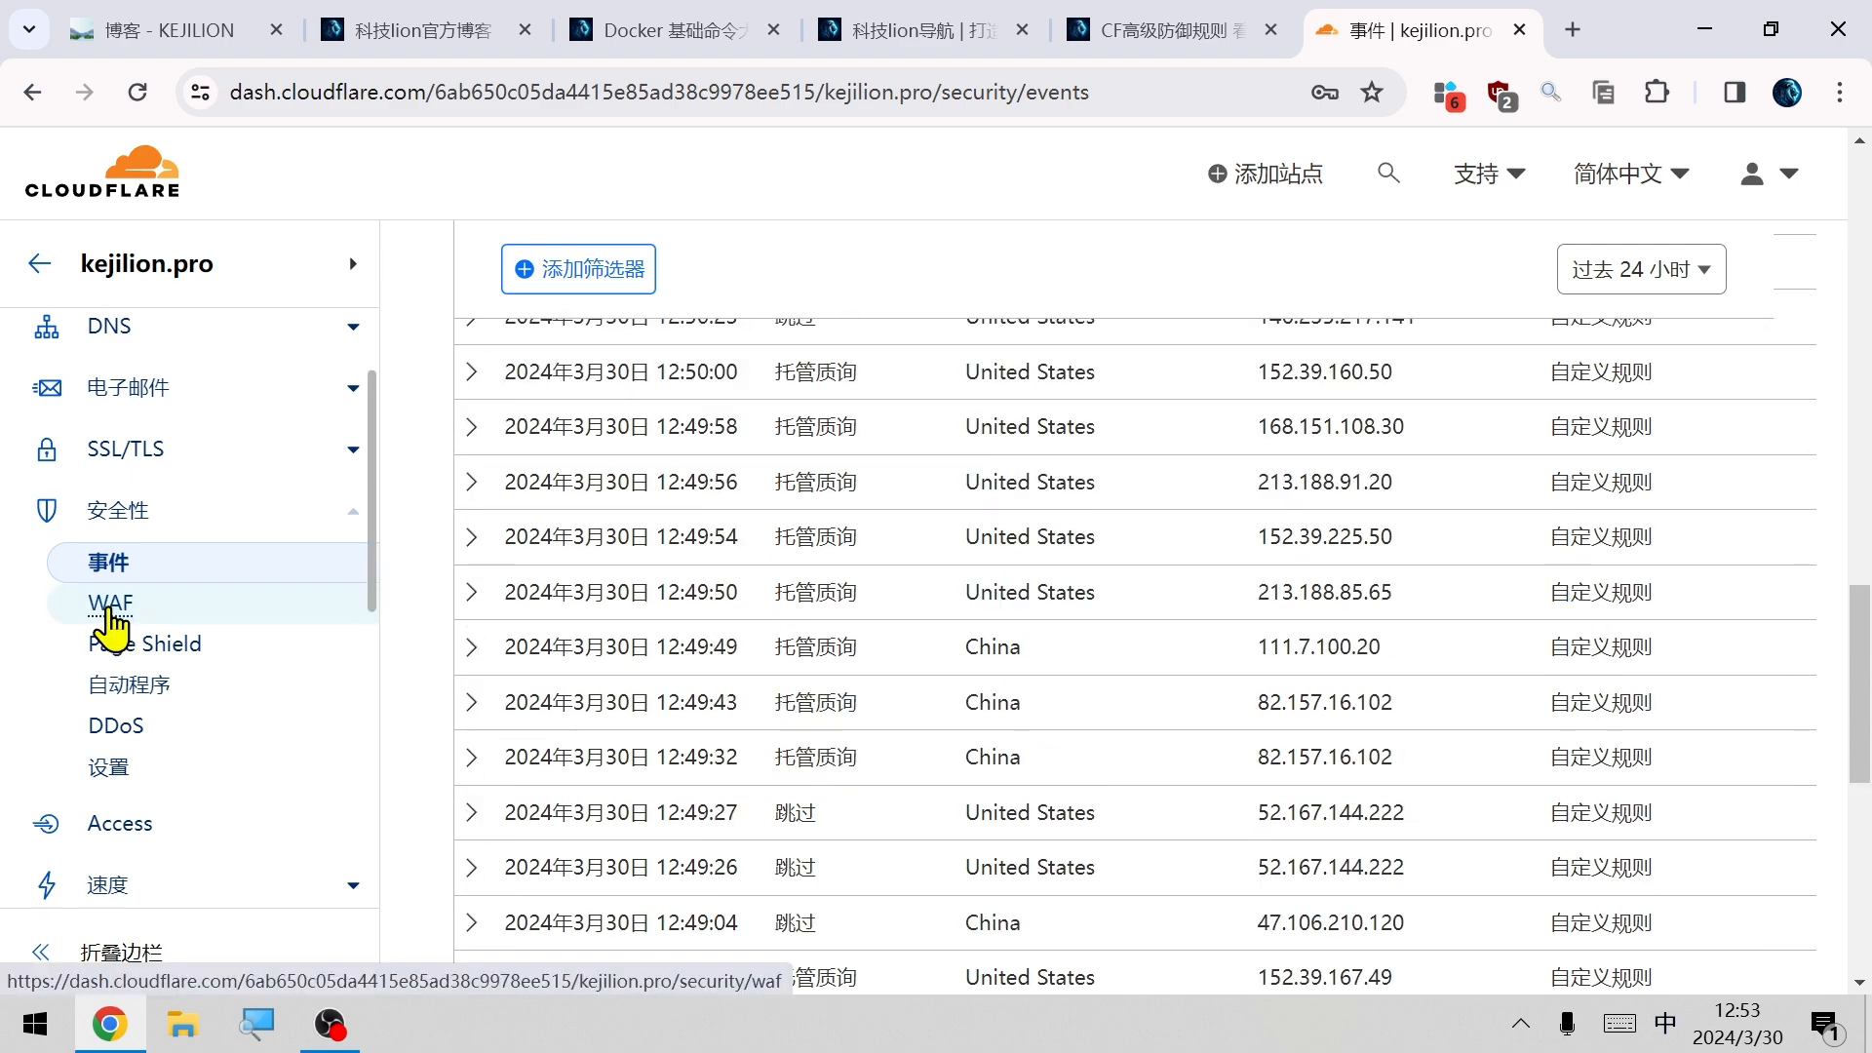
Enable the 恶意流量 rate limiting rule in kejilion.pro's WAF and return to the account home.
left_click(110, 606)
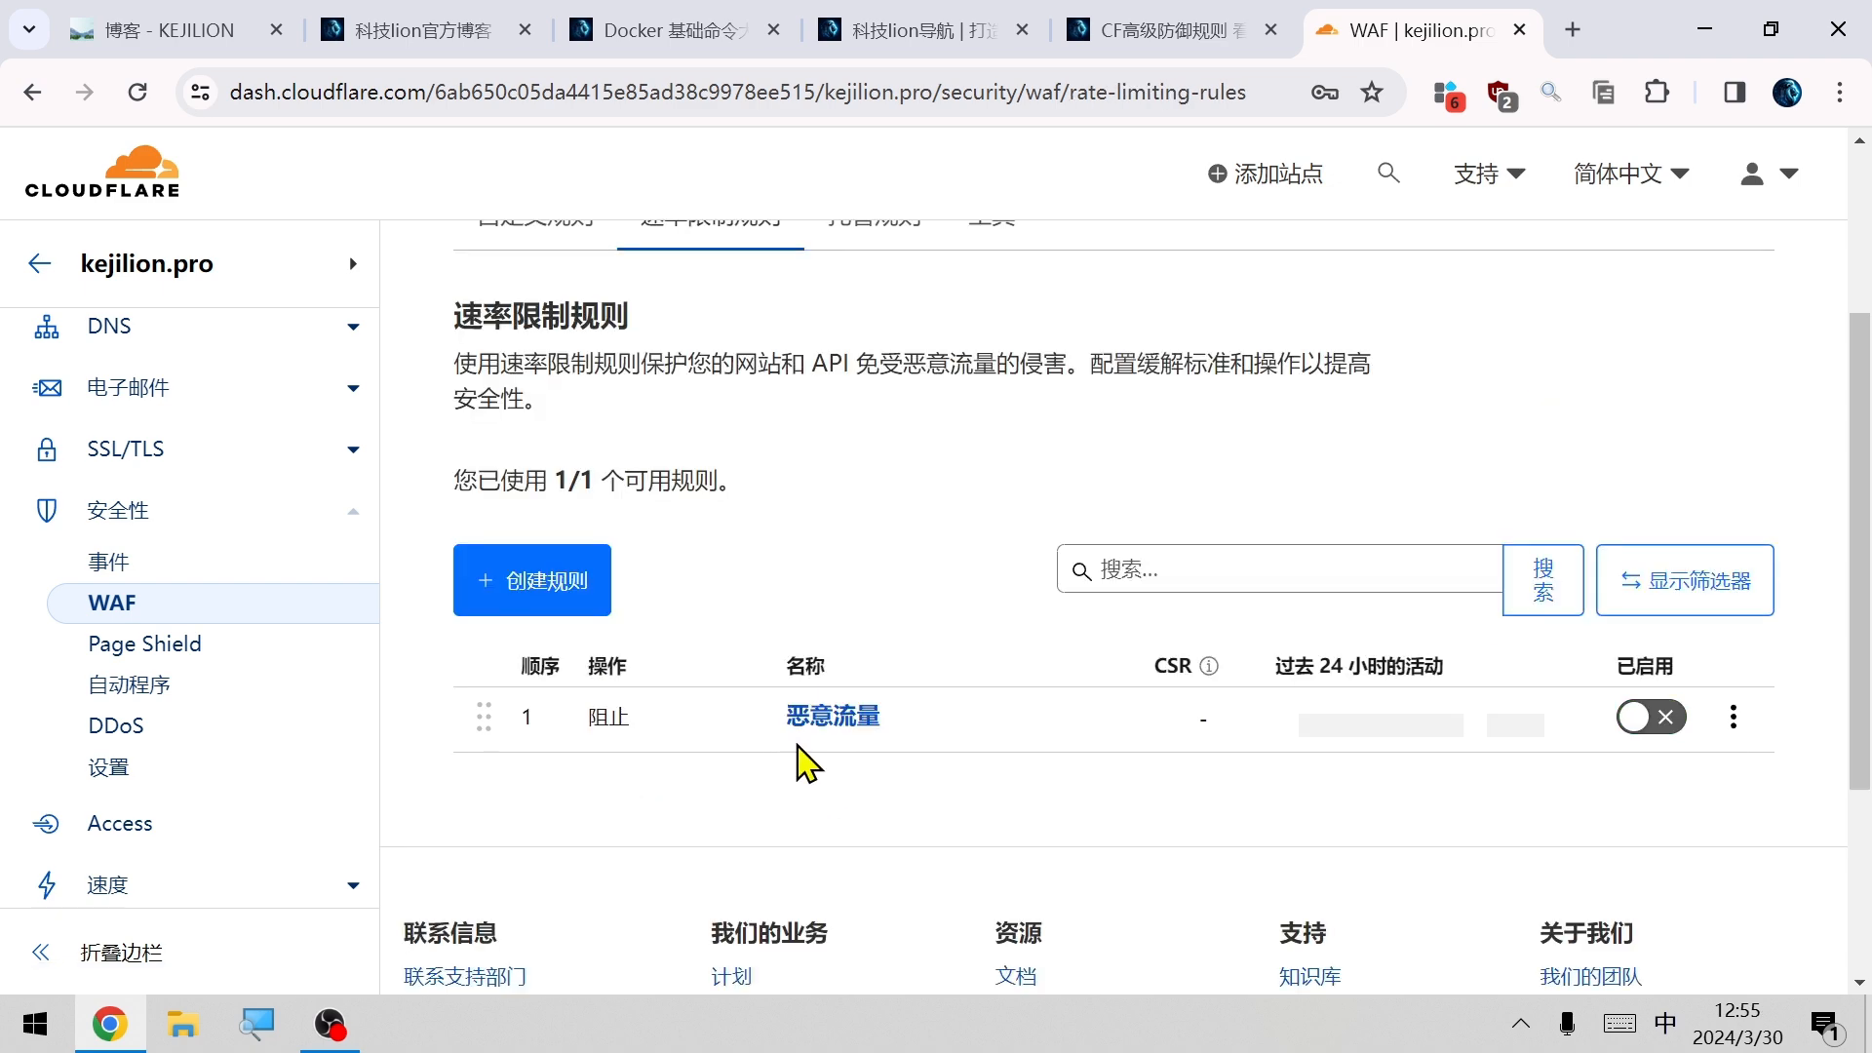
left_click(1647, 720)
left_click(137, 171)
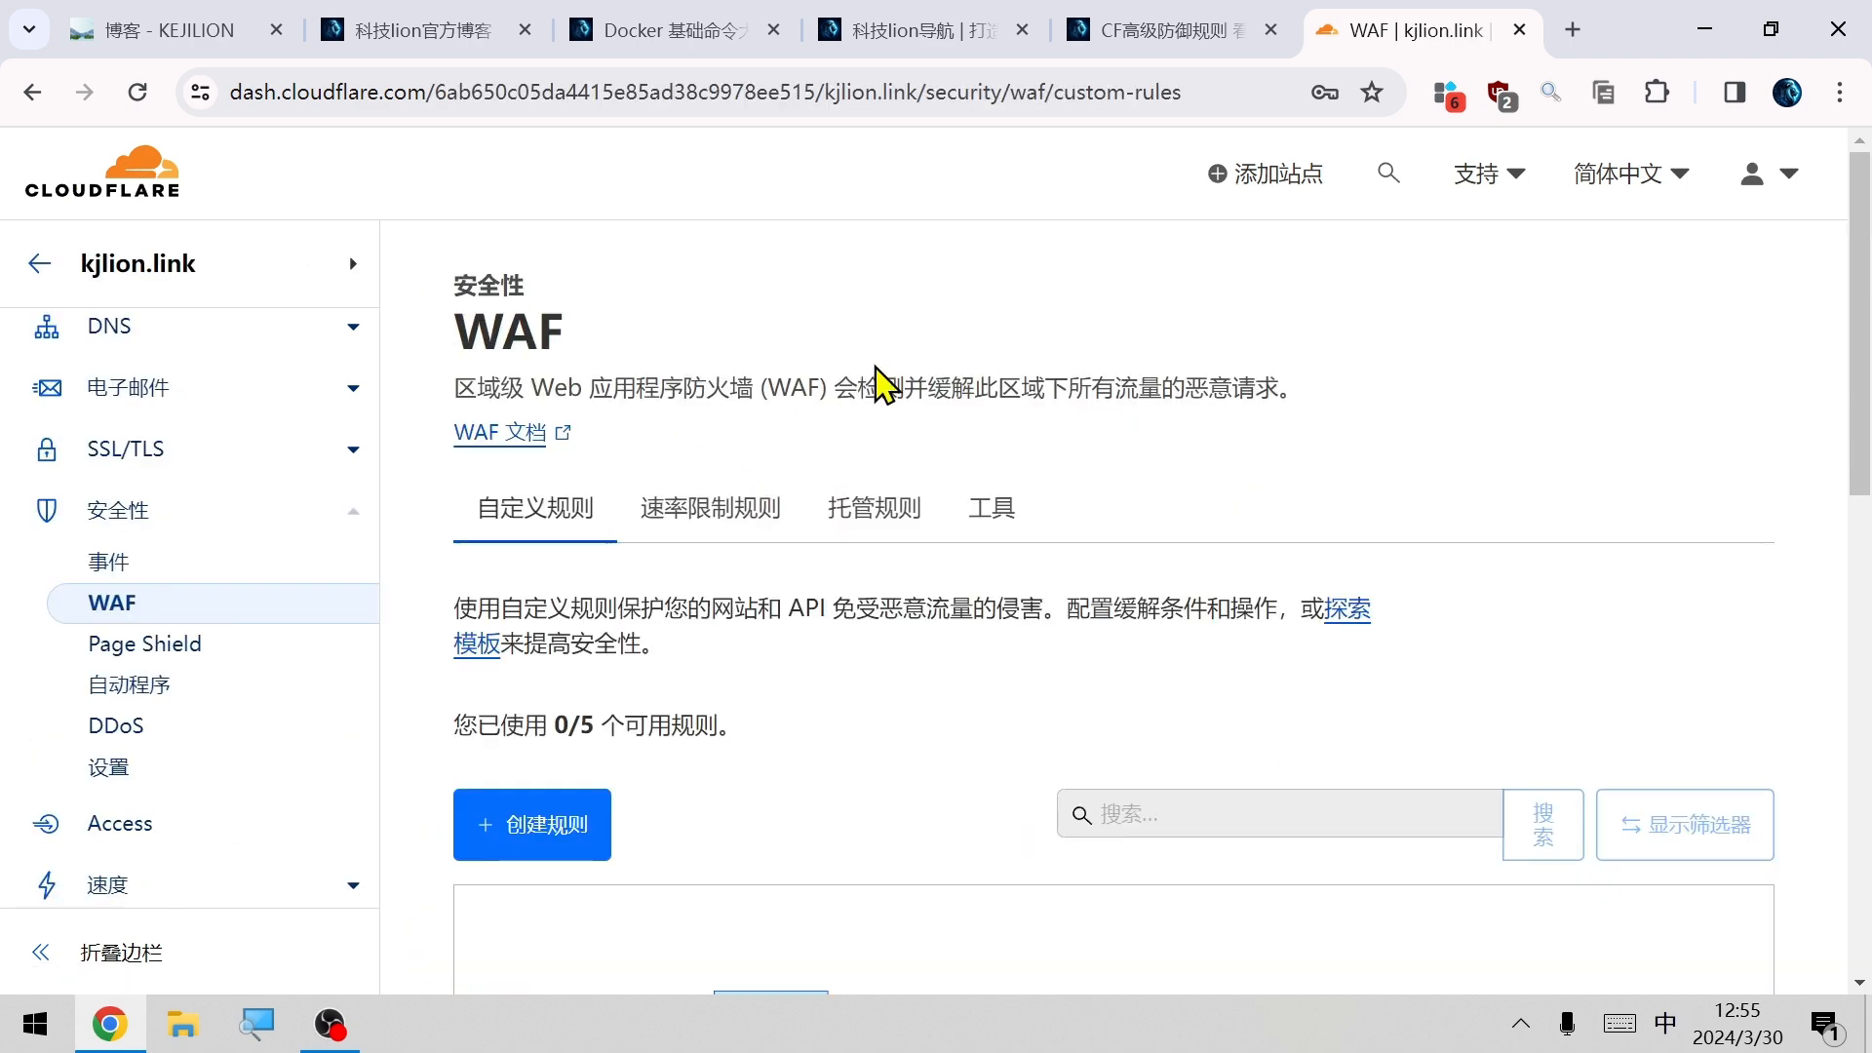
Start a custom WAF rule named 自己 for kjlion.link and copy the blog article's expression for allowing the site's own IP.
scroll(871, 609, "down", 2)
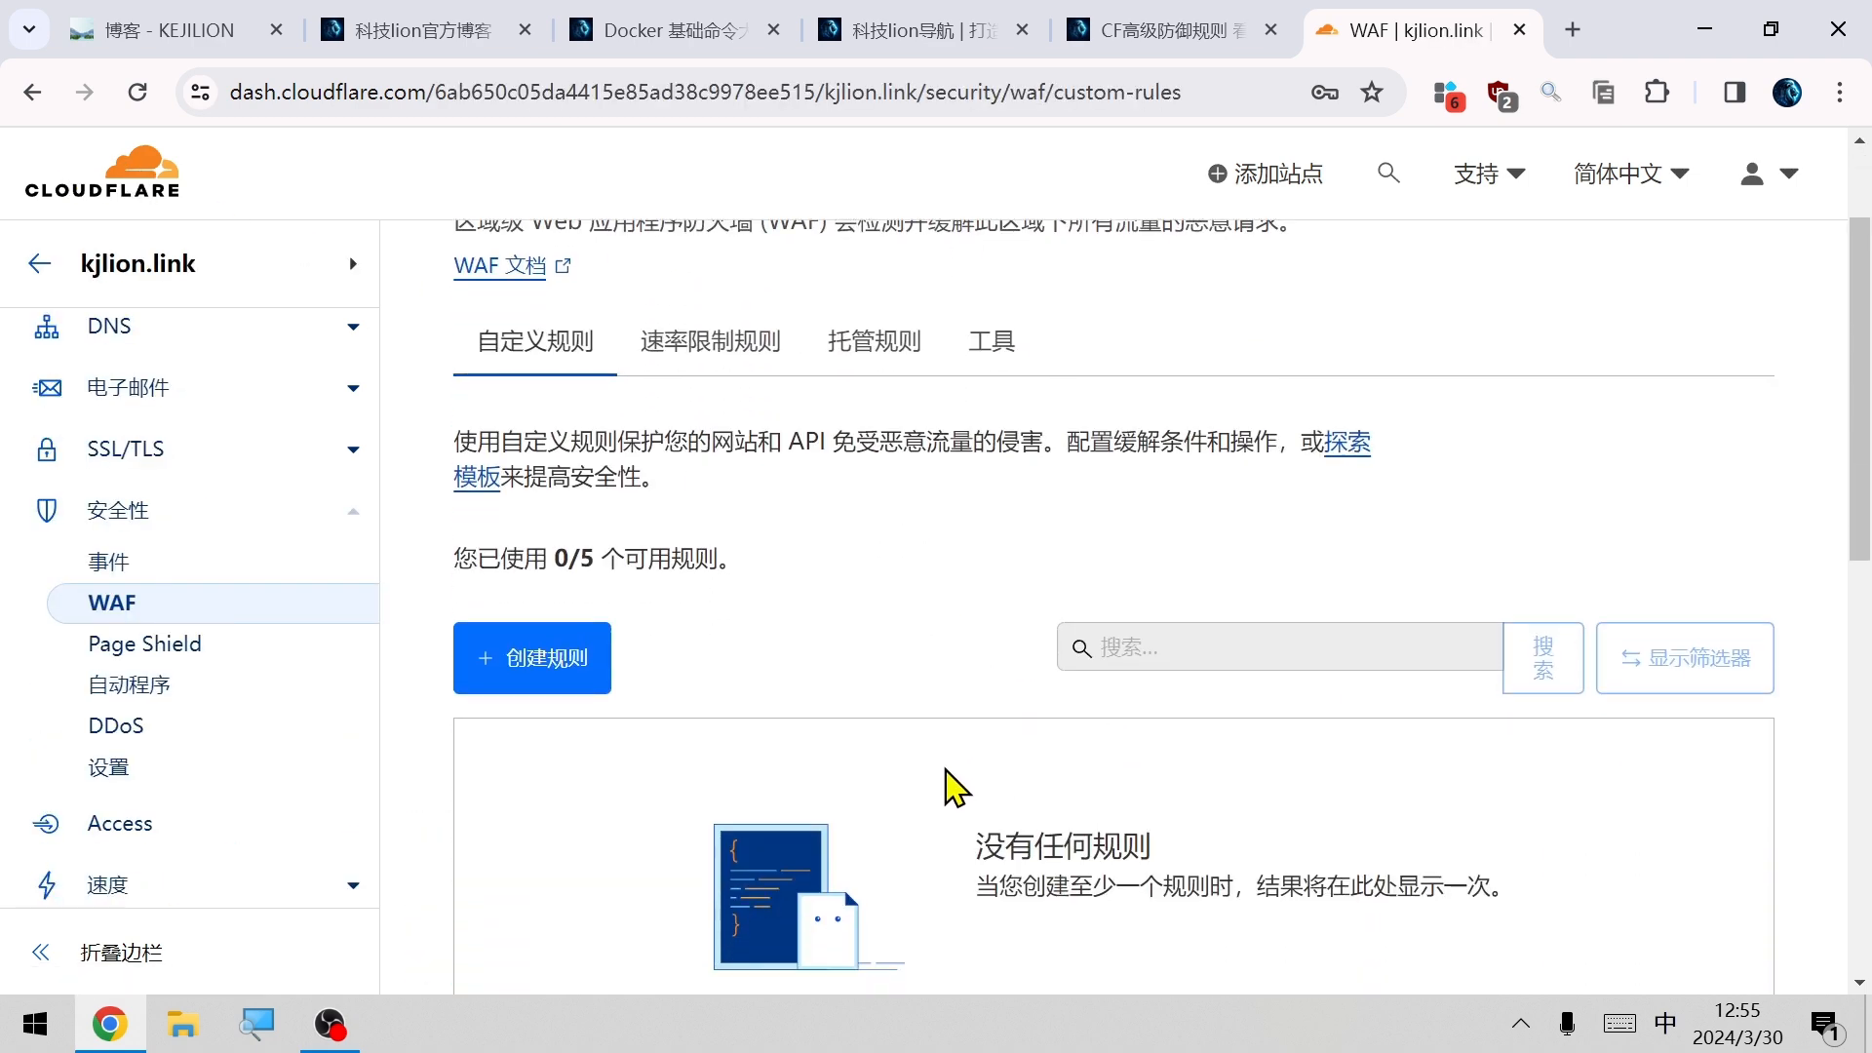
scroll(953, 773, "up", 1)
scroll(921, 760, "down", 1)
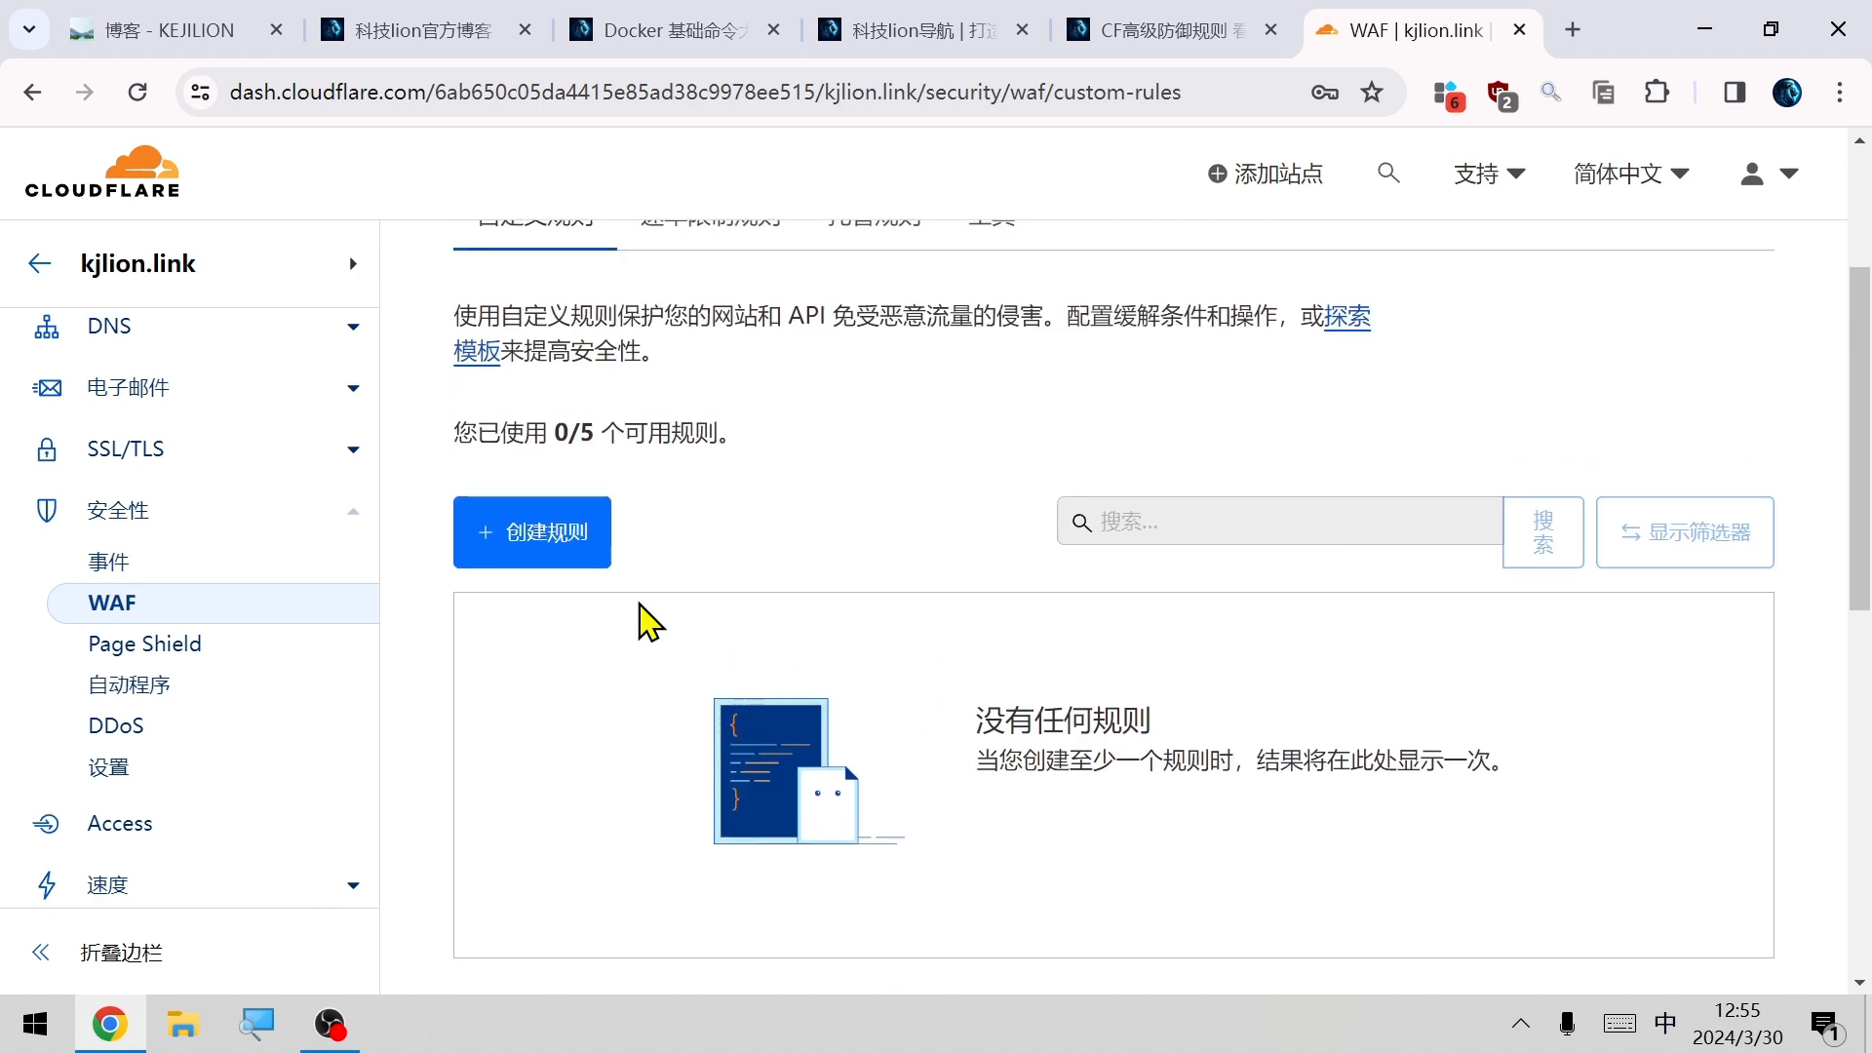
left_click(543, 536)
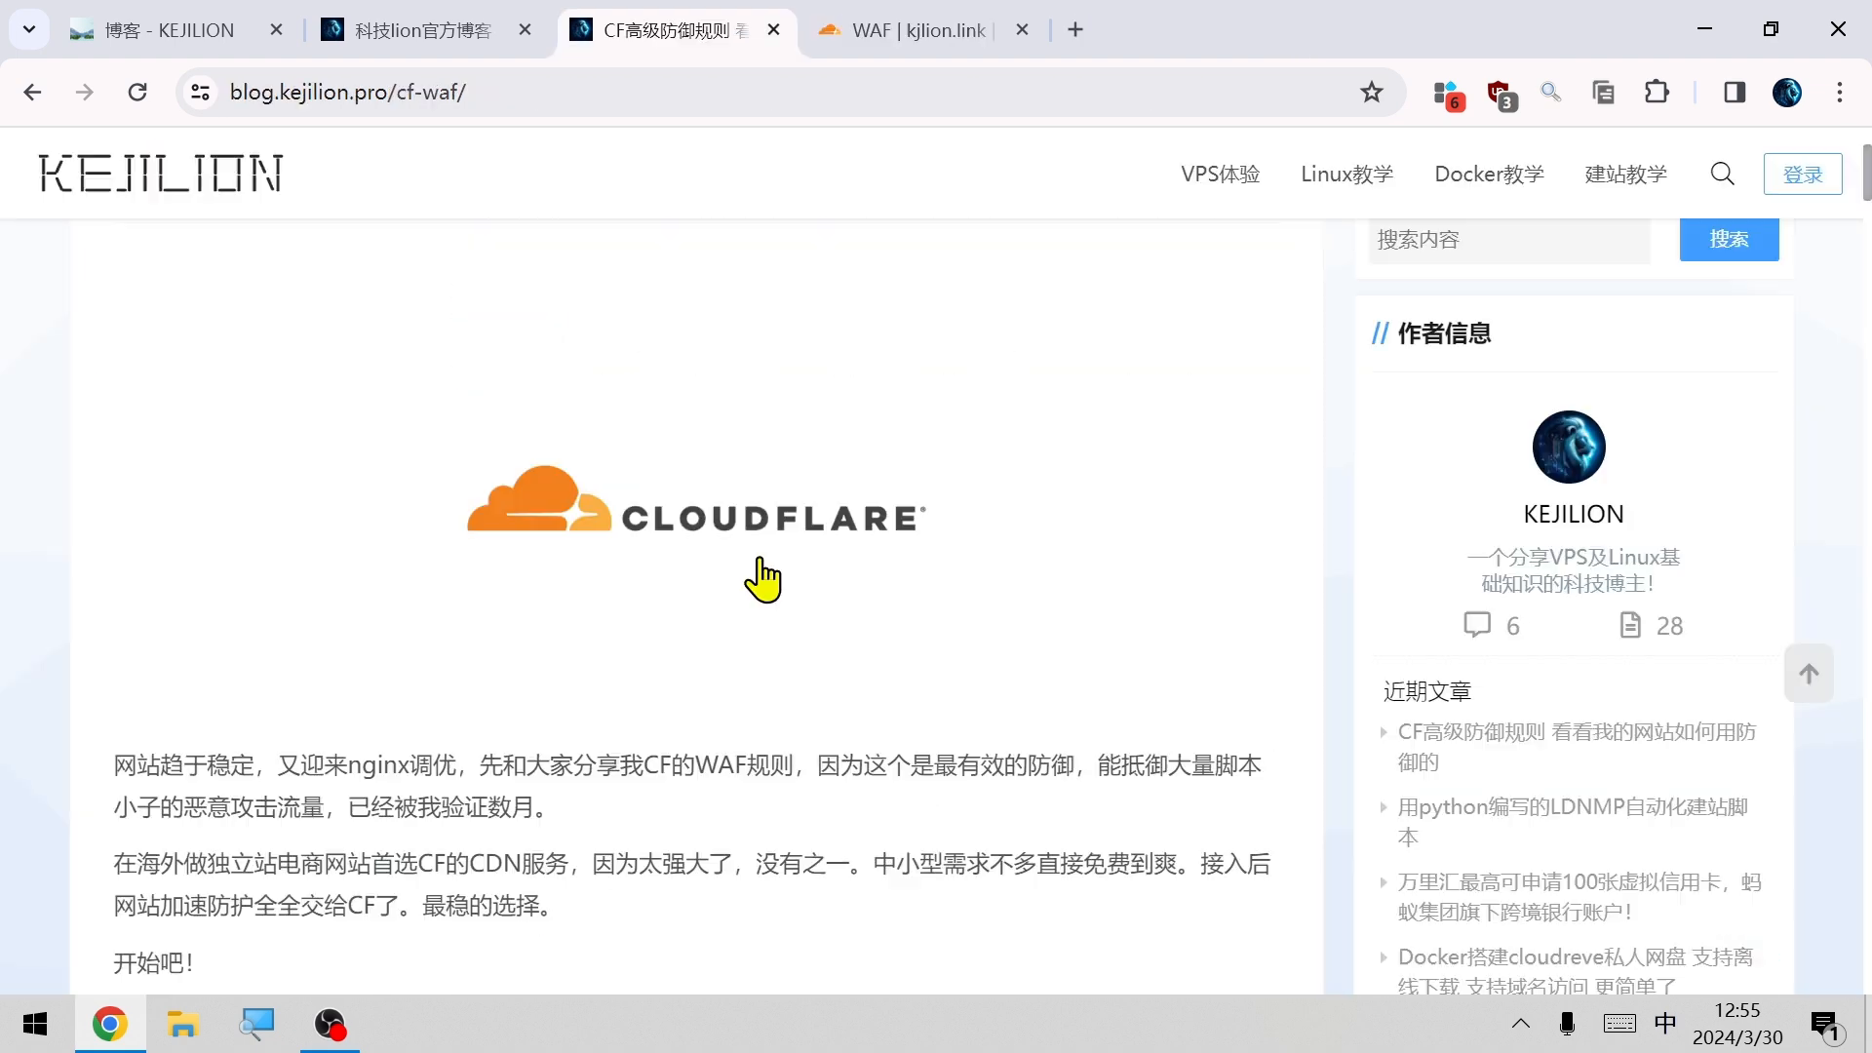
scroll(766, 565, "down", 15)
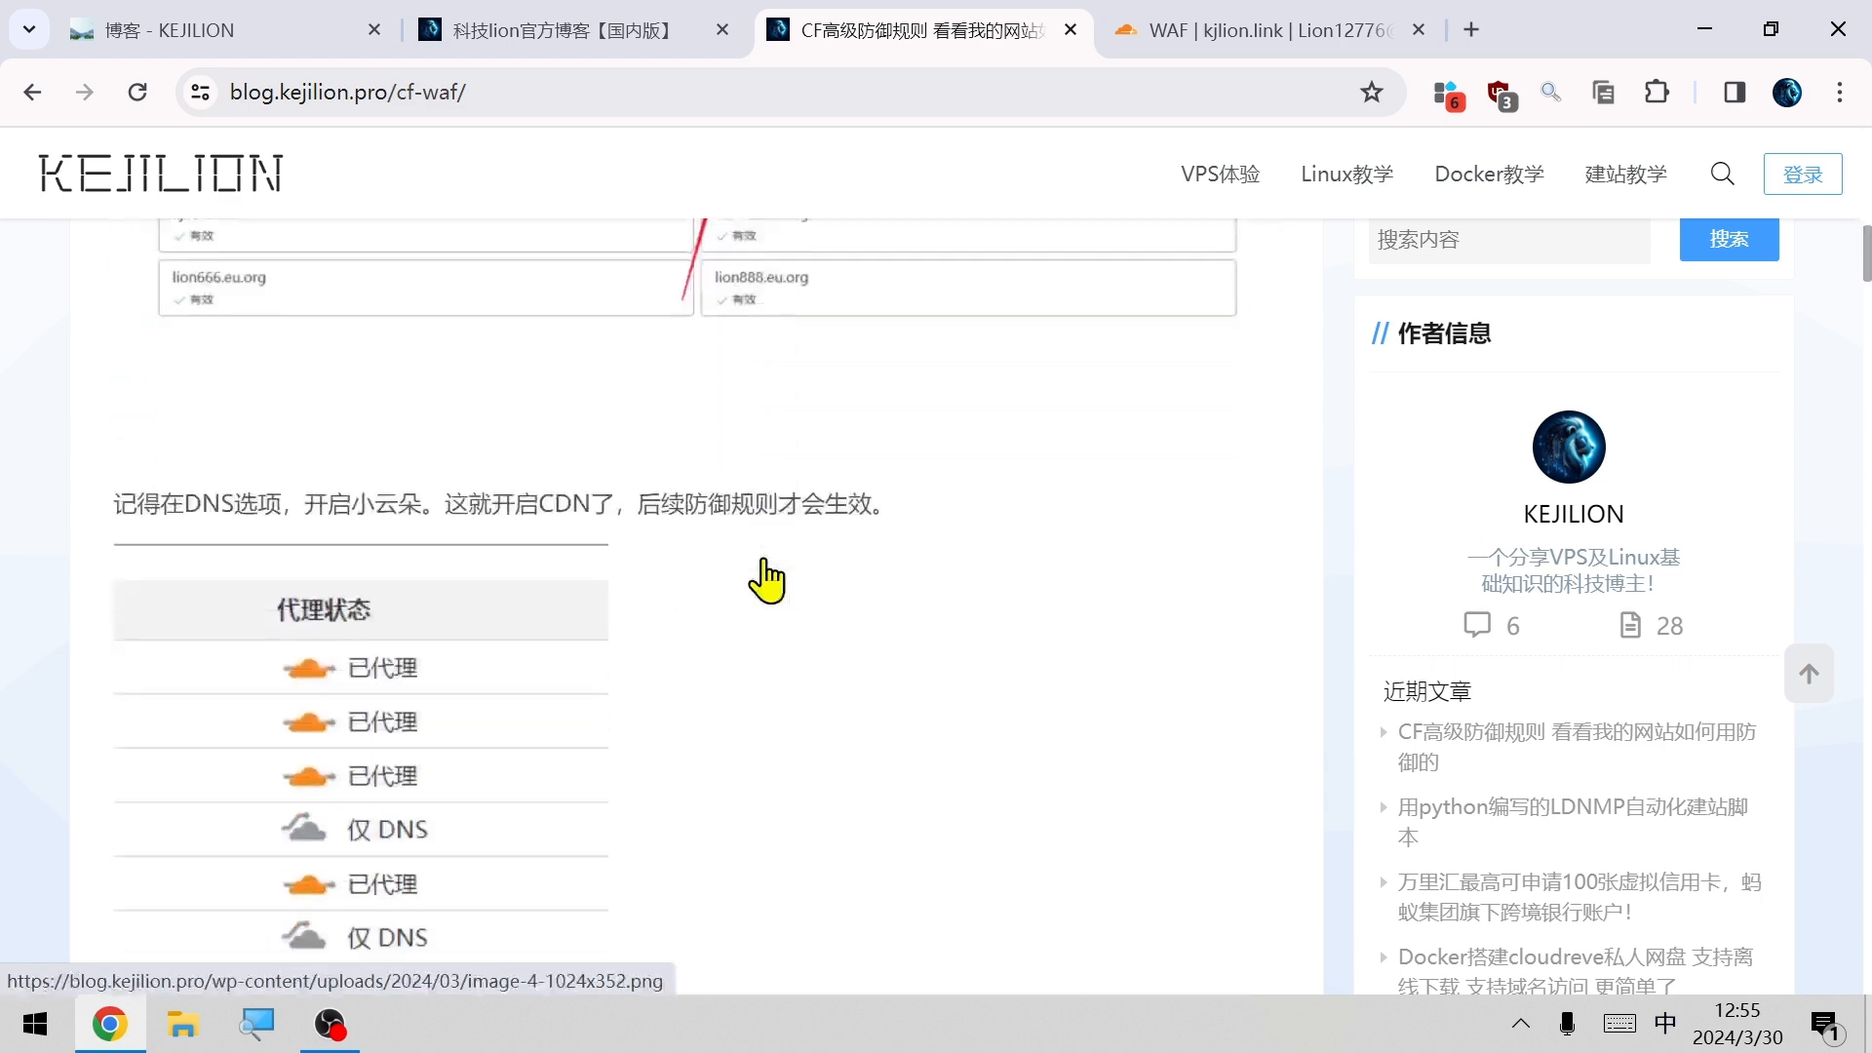
scroll(765, 570, "down", 2)
scroll(762, 488, "up", 1)
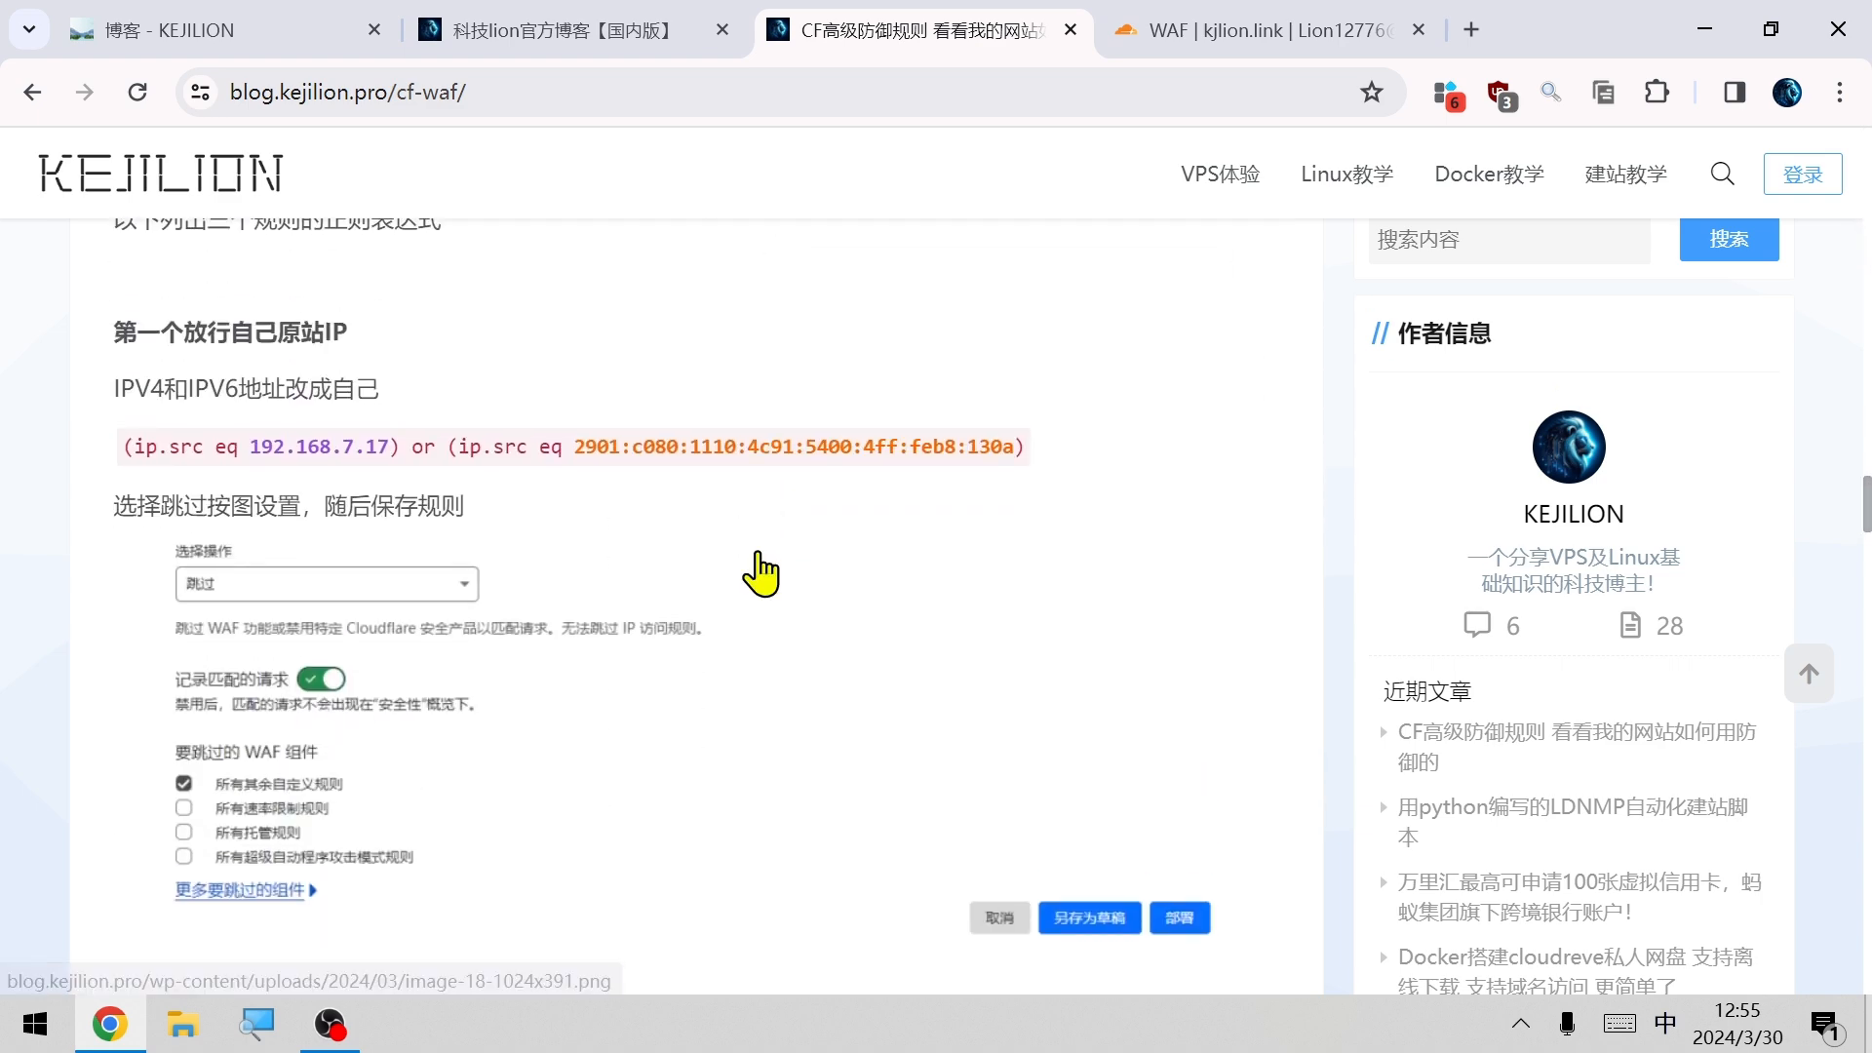
scroll(463, 417, "up", 3)
left_click_drag(1540, 390, 124, 364)
left_click(1257, 30)
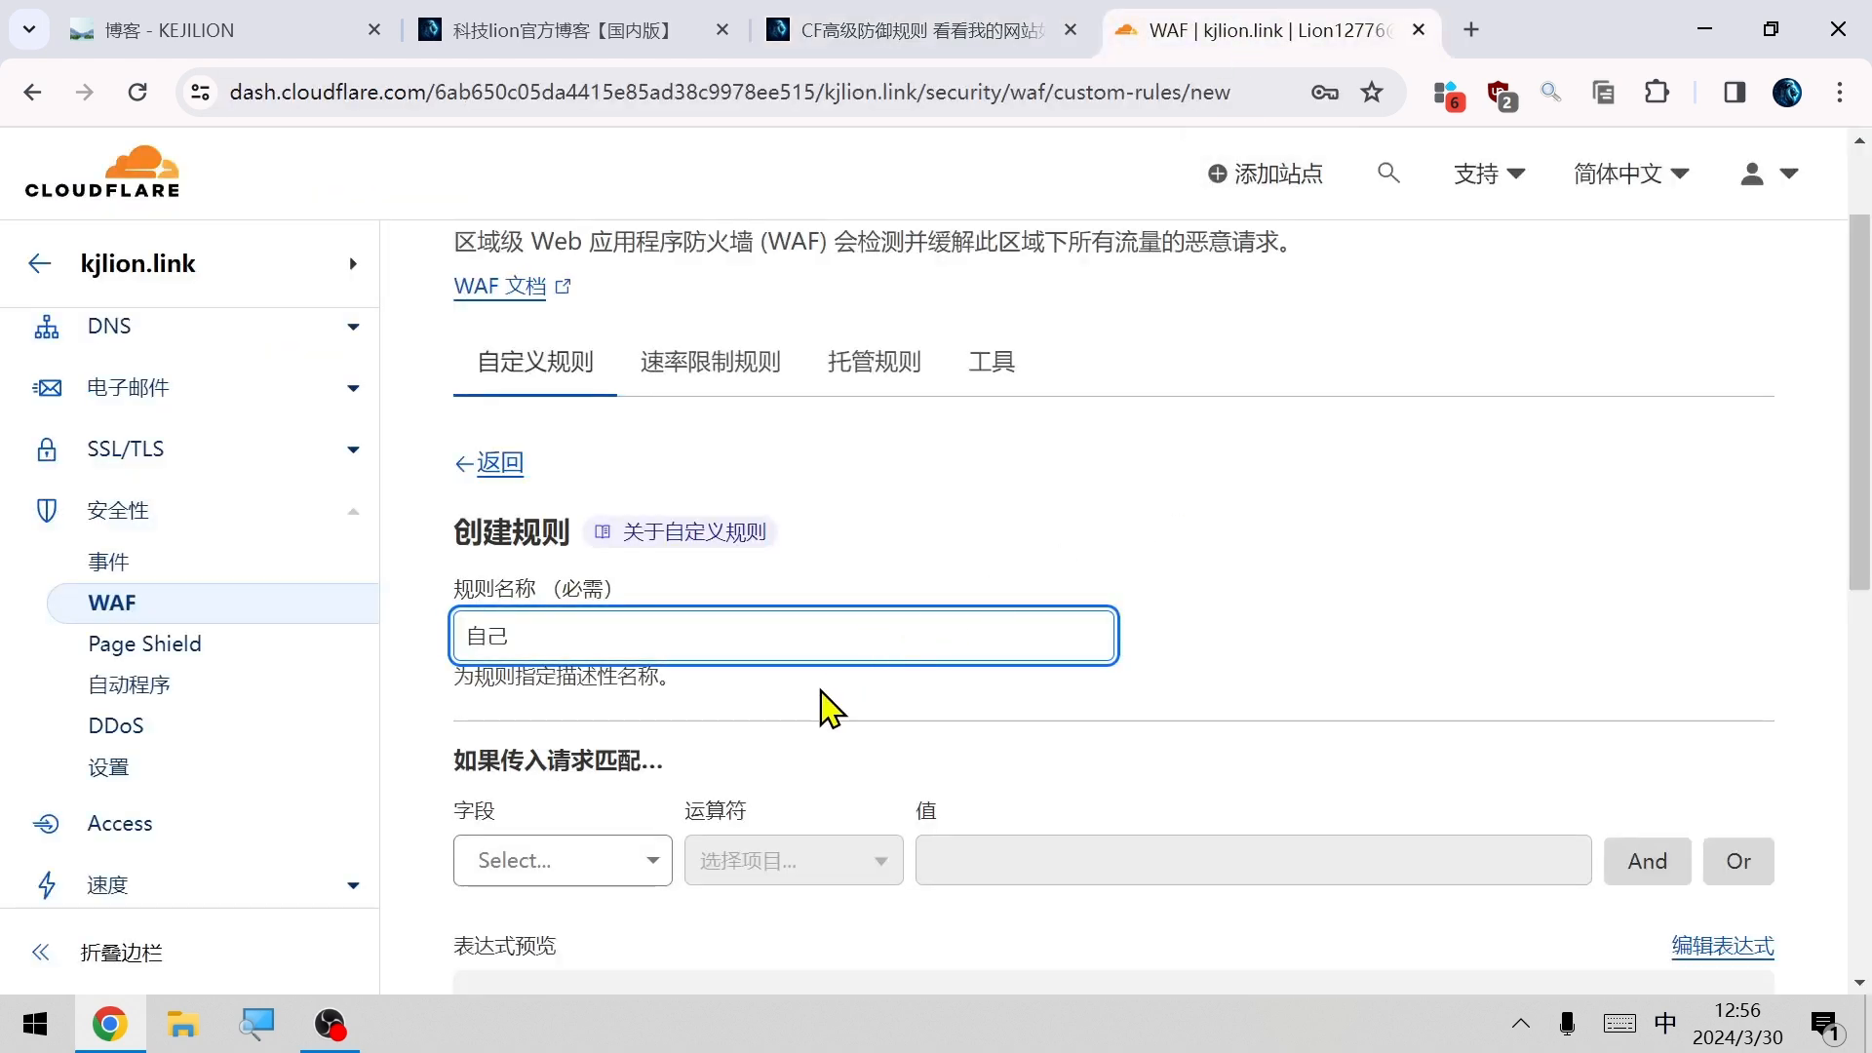
Set the rule's expression to "(ip.src eq 192.168.7.17) or (ip.src eq 2901:c080:1110:4c91:5400:4ff:feb8:130a)" and display it in the expression builder.
scroll(975, 692, "down", 3)
left_click(1722, 655)
left_click(861, 627)
type("(ip.src eq 192.168.7.17) or (ip.src eq 2901:c080:1110:4c91:5400:4ff:feb8:130a)")
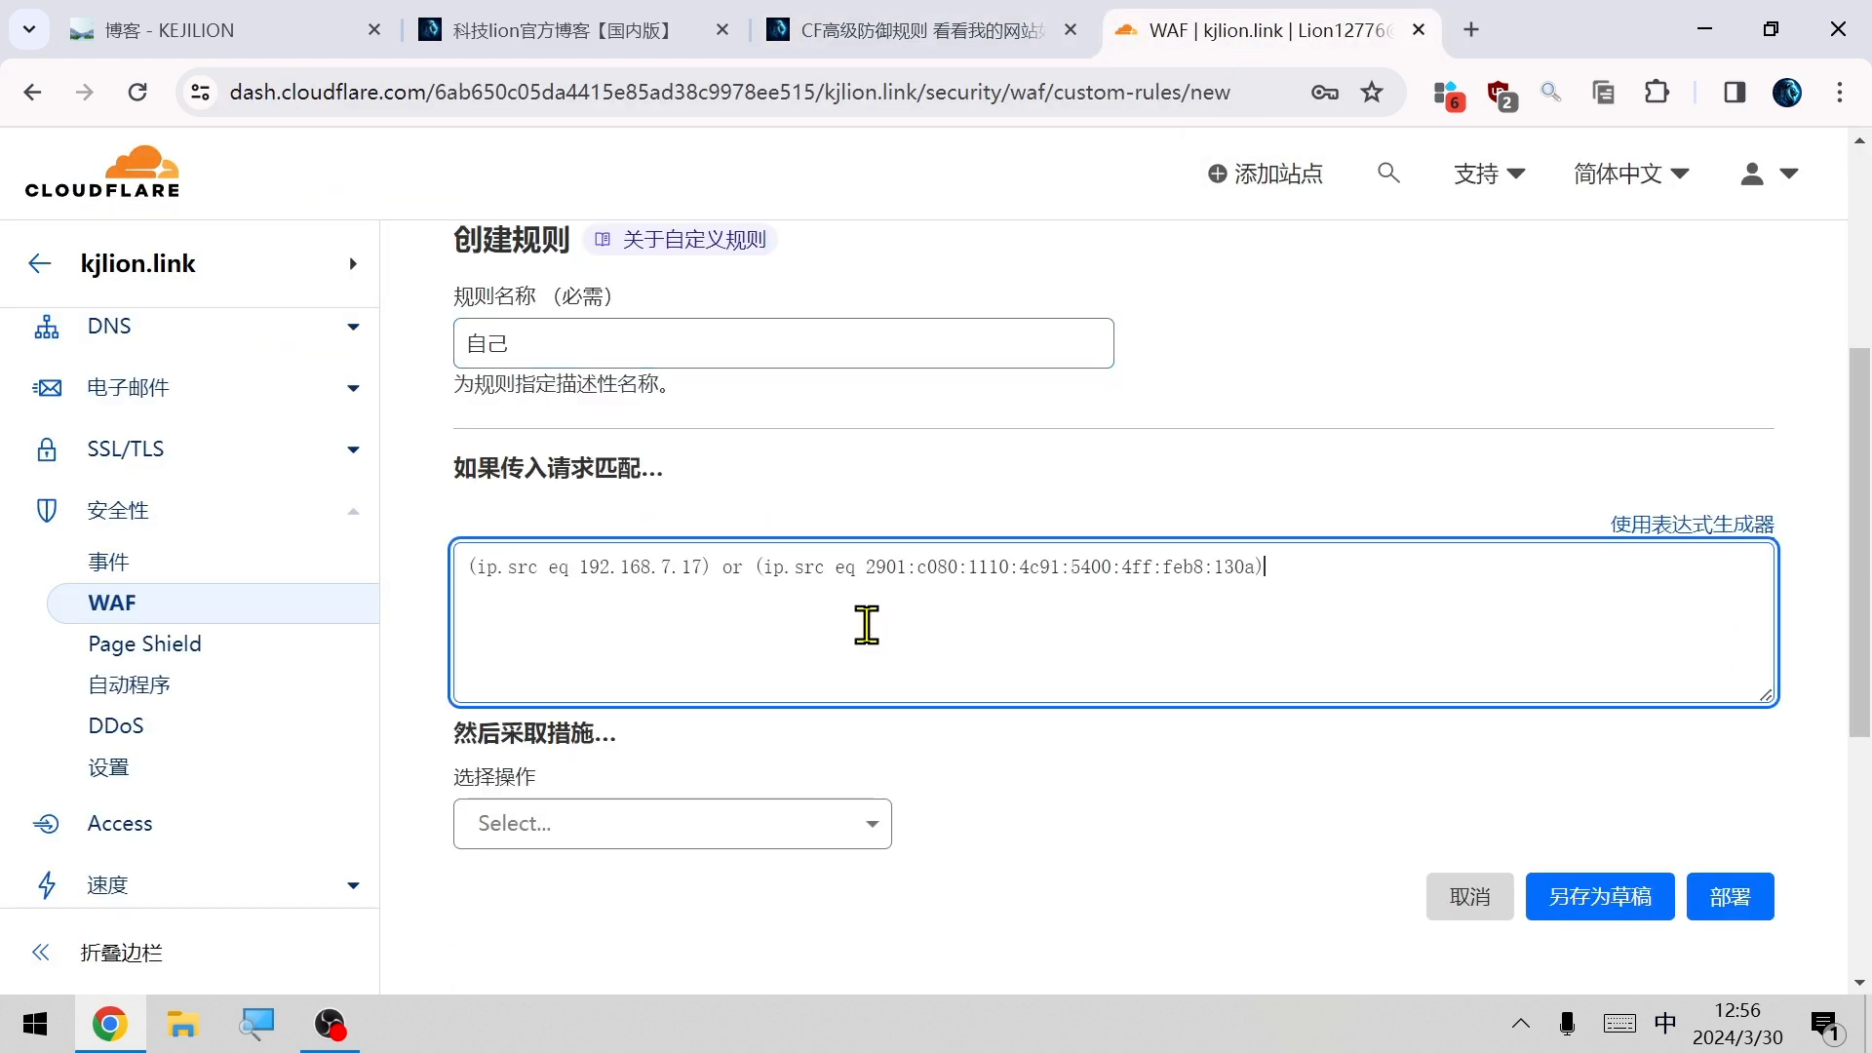
left_click(1667, 527)
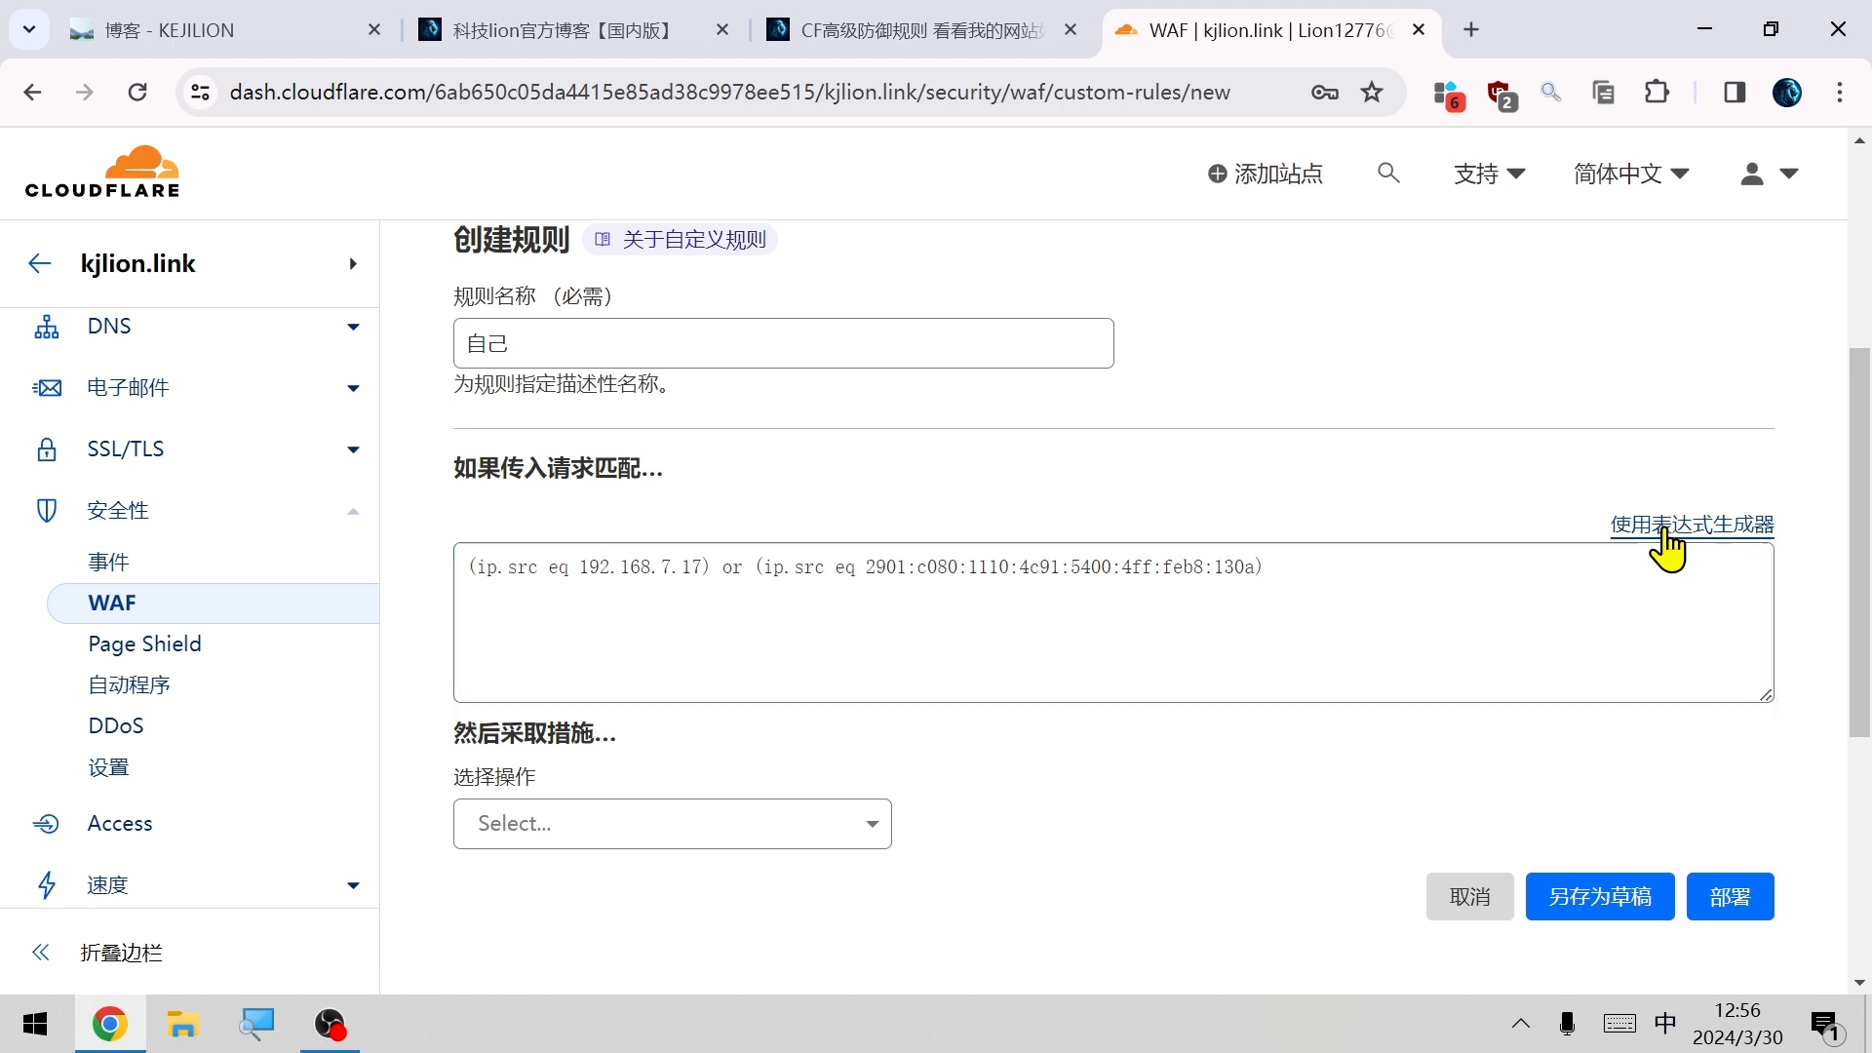
Highlight the IPv4 and IPv6 source address values and try removing the IPv6 condition from the rule.
left_click(1073, 573)
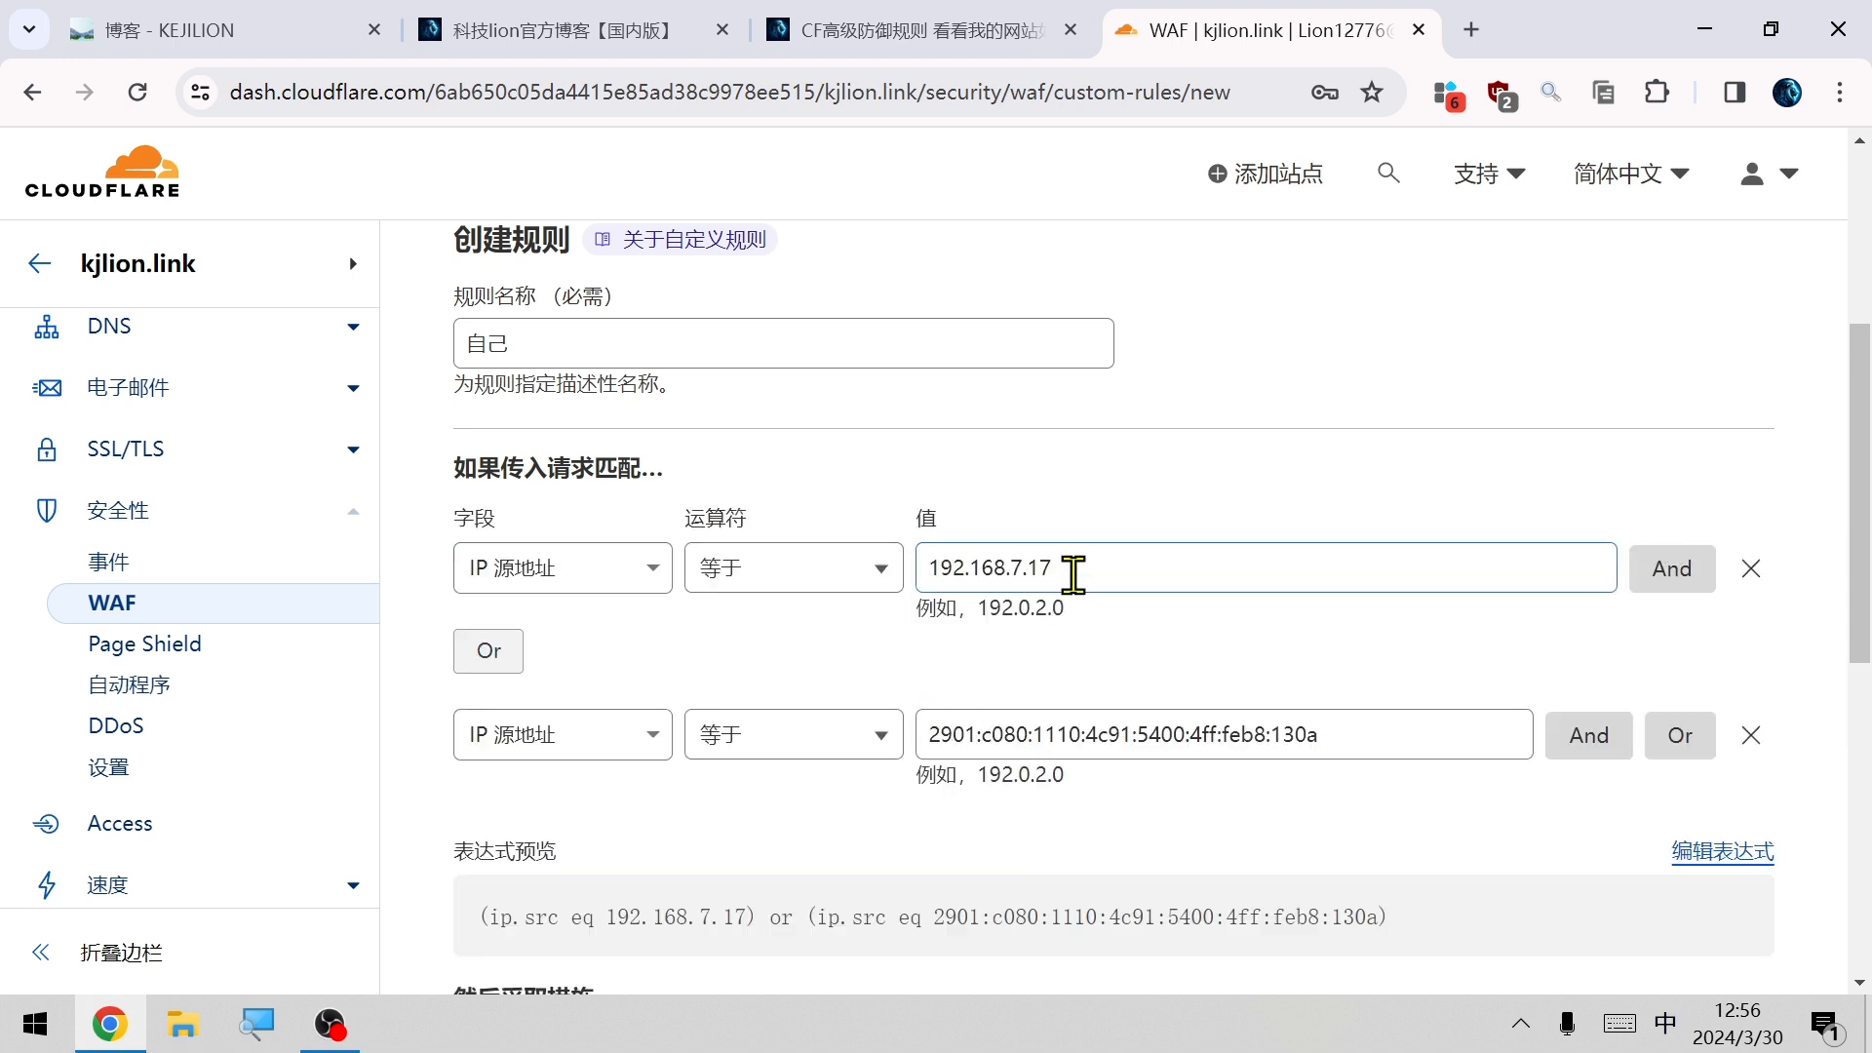
key("ctrl+a")
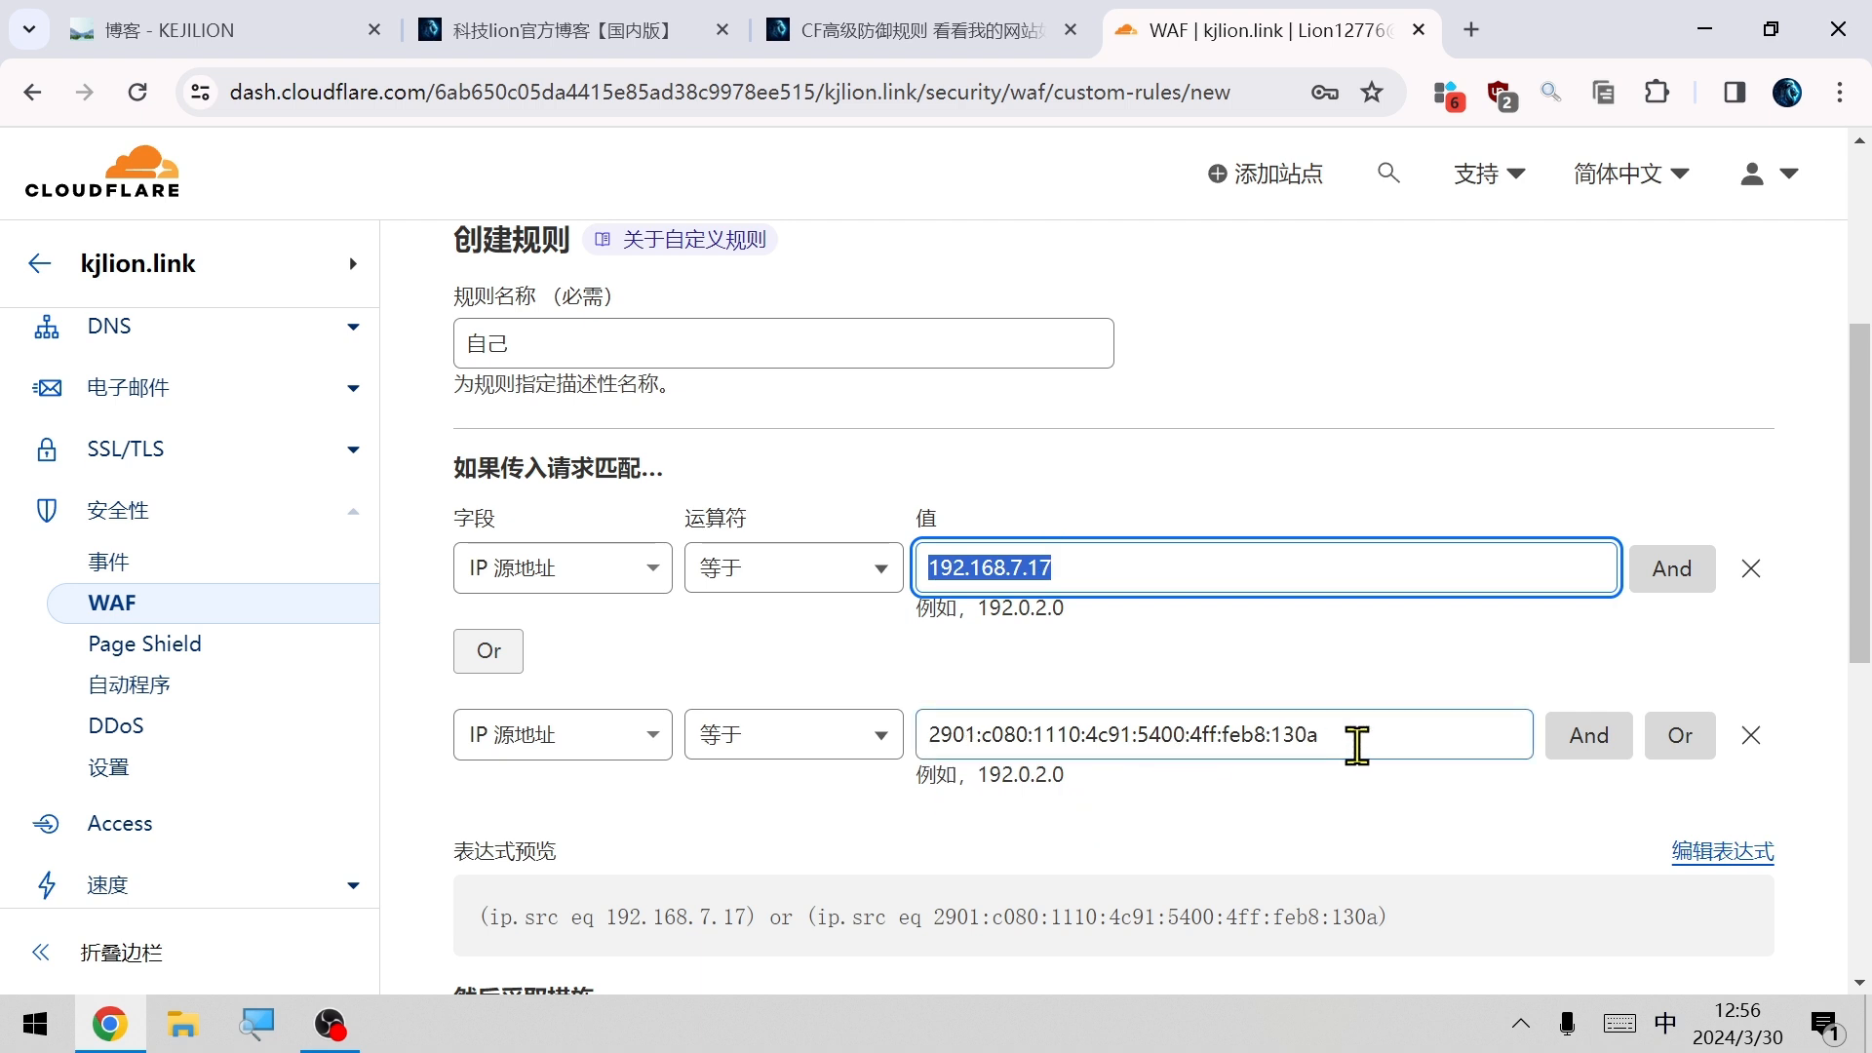
left_click_drag(1357, 746, 890, 751)
scroll(1619, 638, "down", 2)
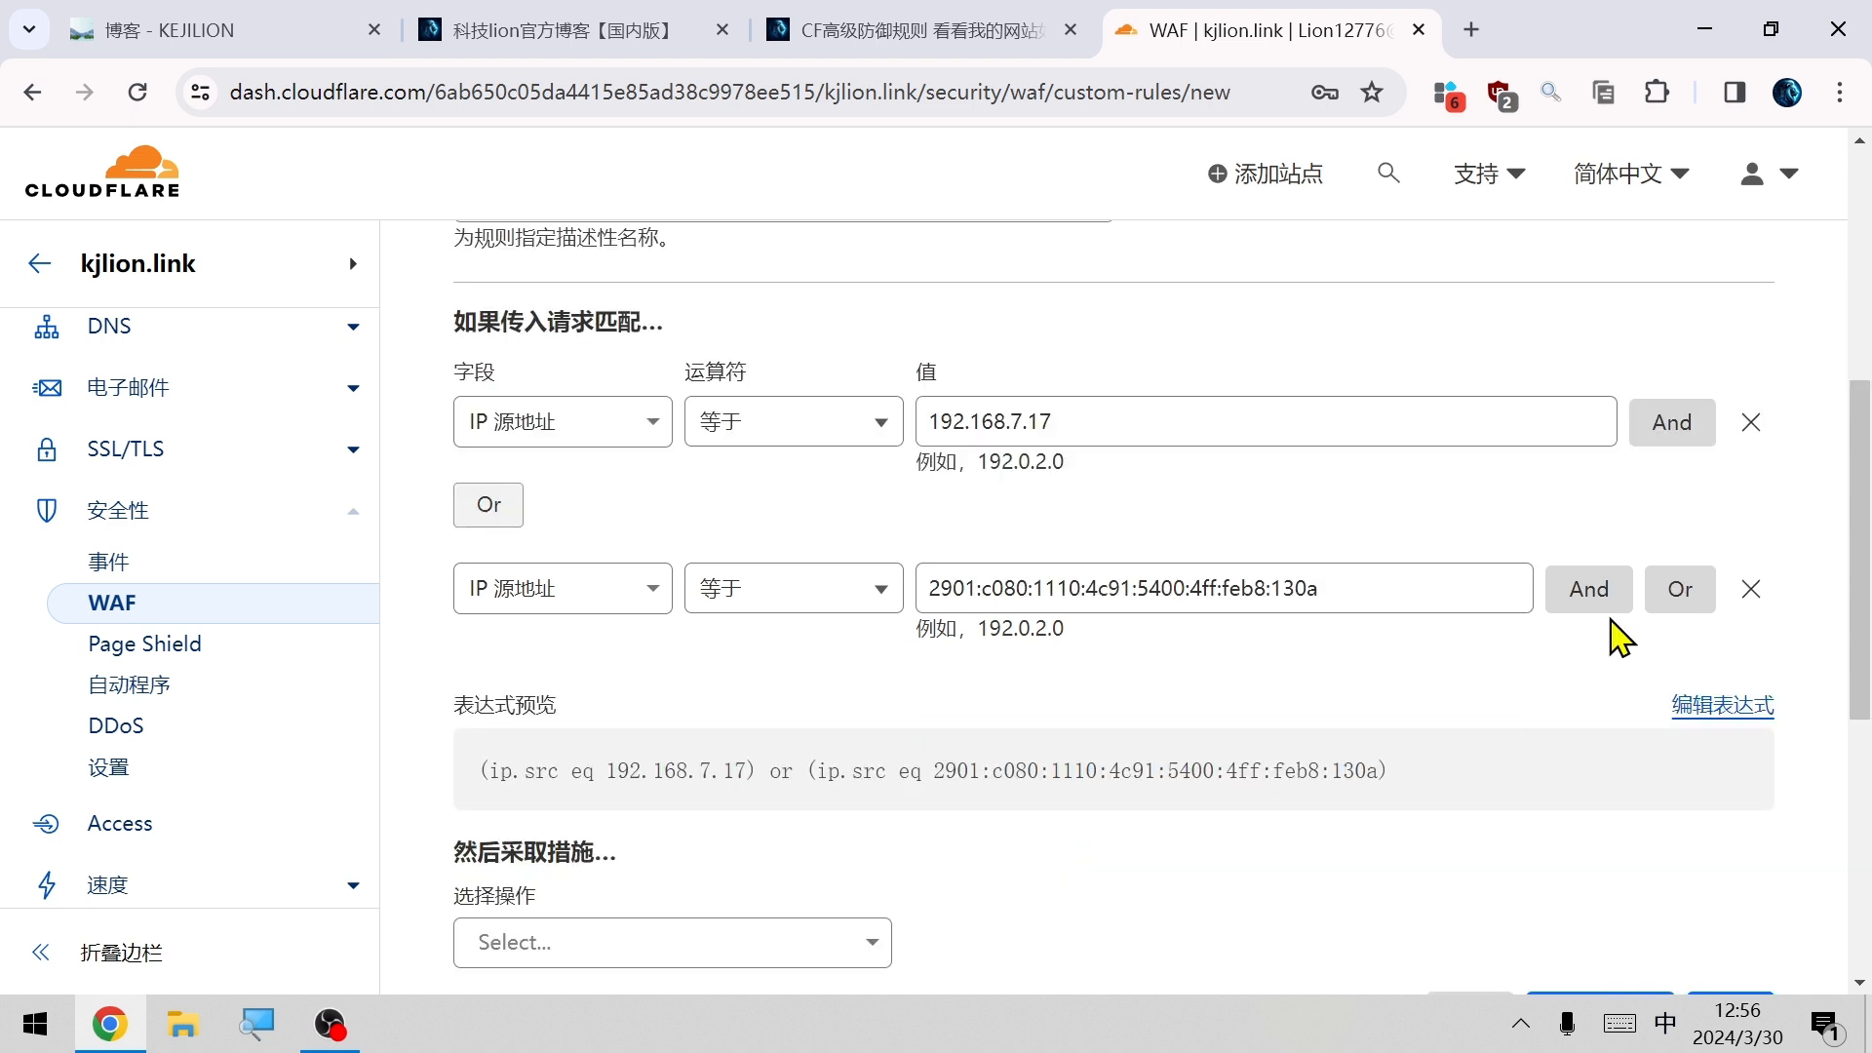
left_click(1752, 589)
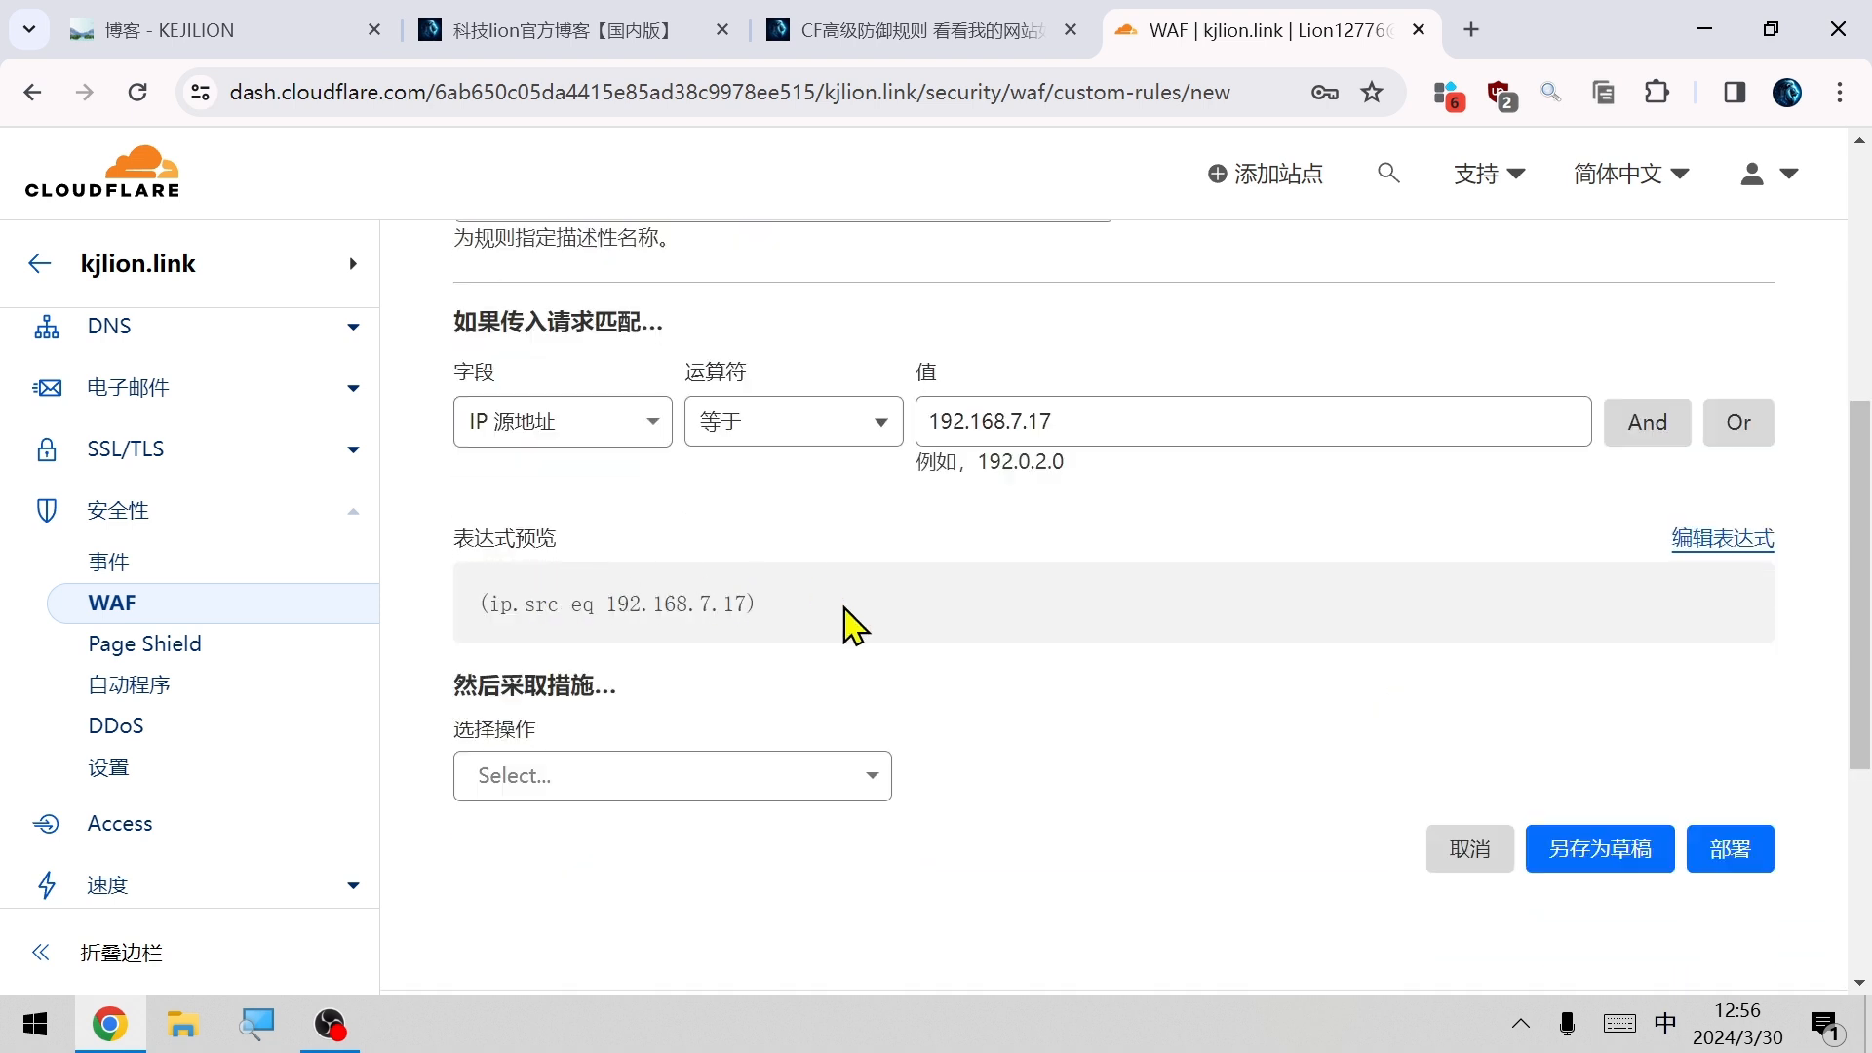
scroll(752, 594, "up", 1)
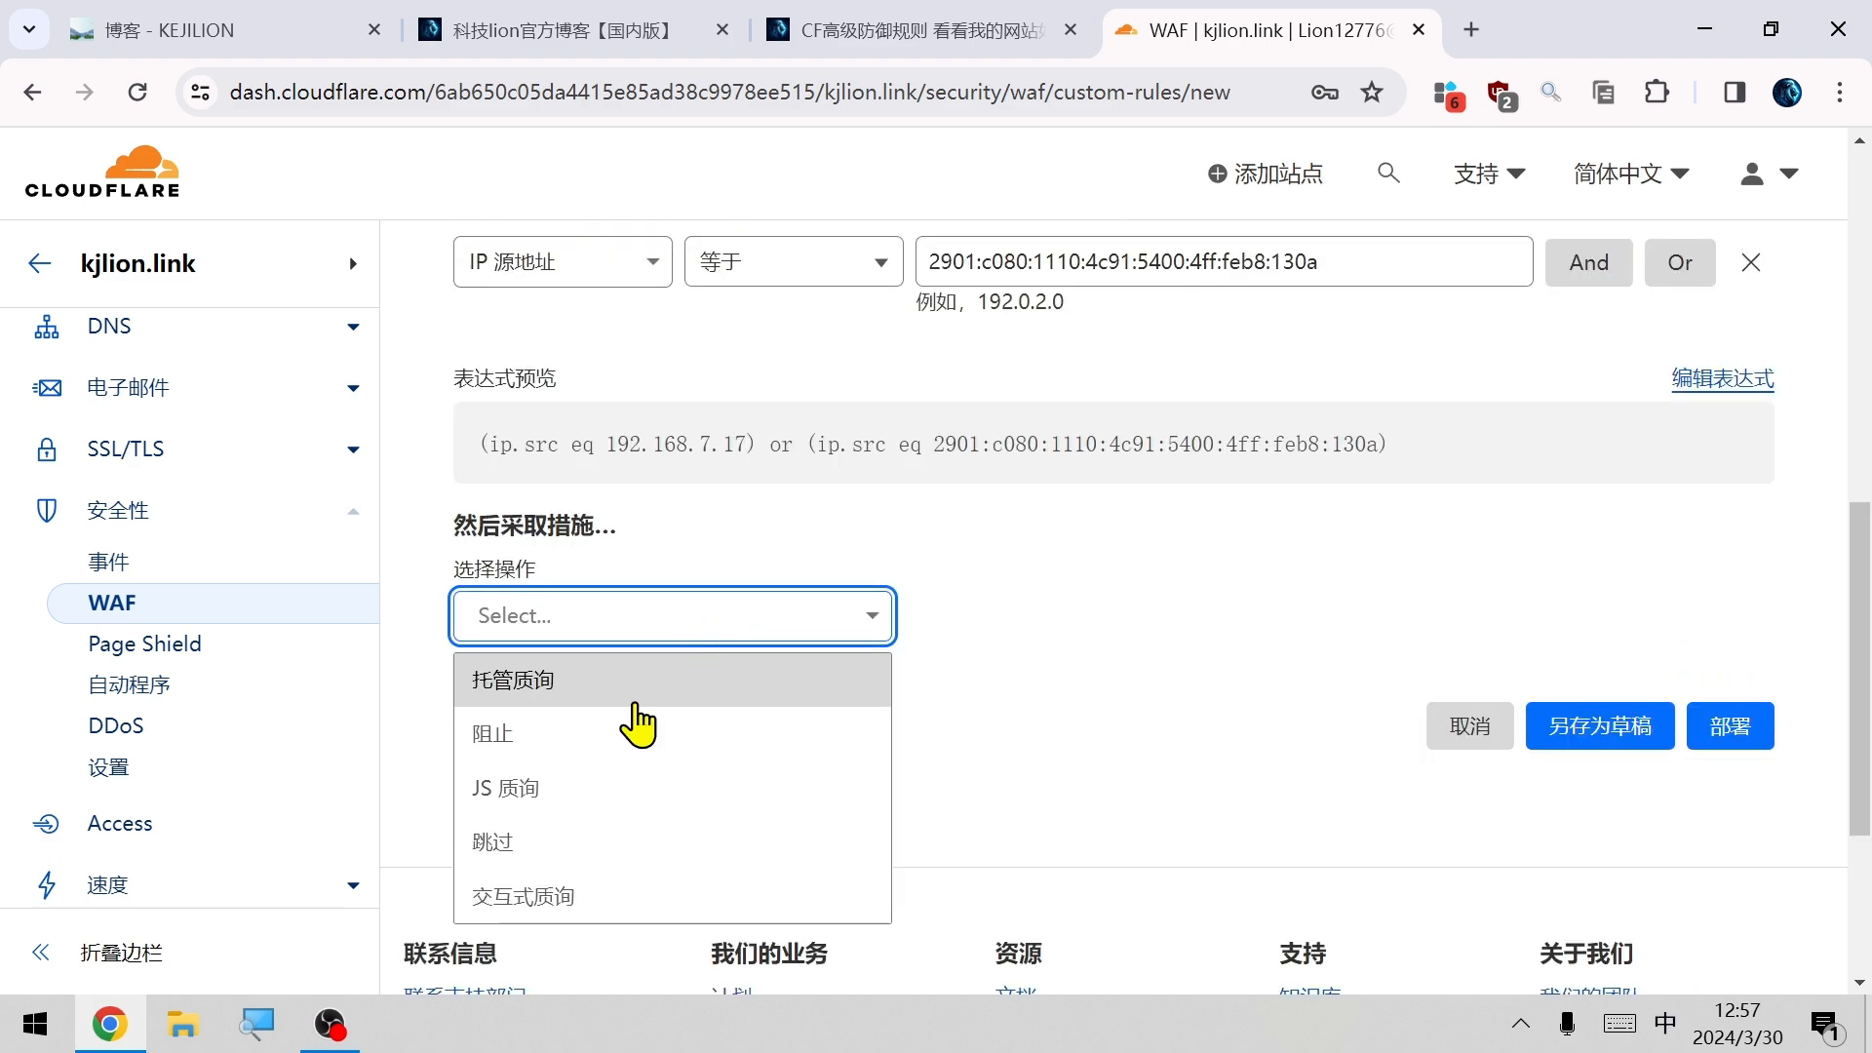
Set the rule's action to 跳过 for 所有其余自定义规则 and deploy the rule.
left_click(533, 844)
scroll(516, 780, "down", 3)
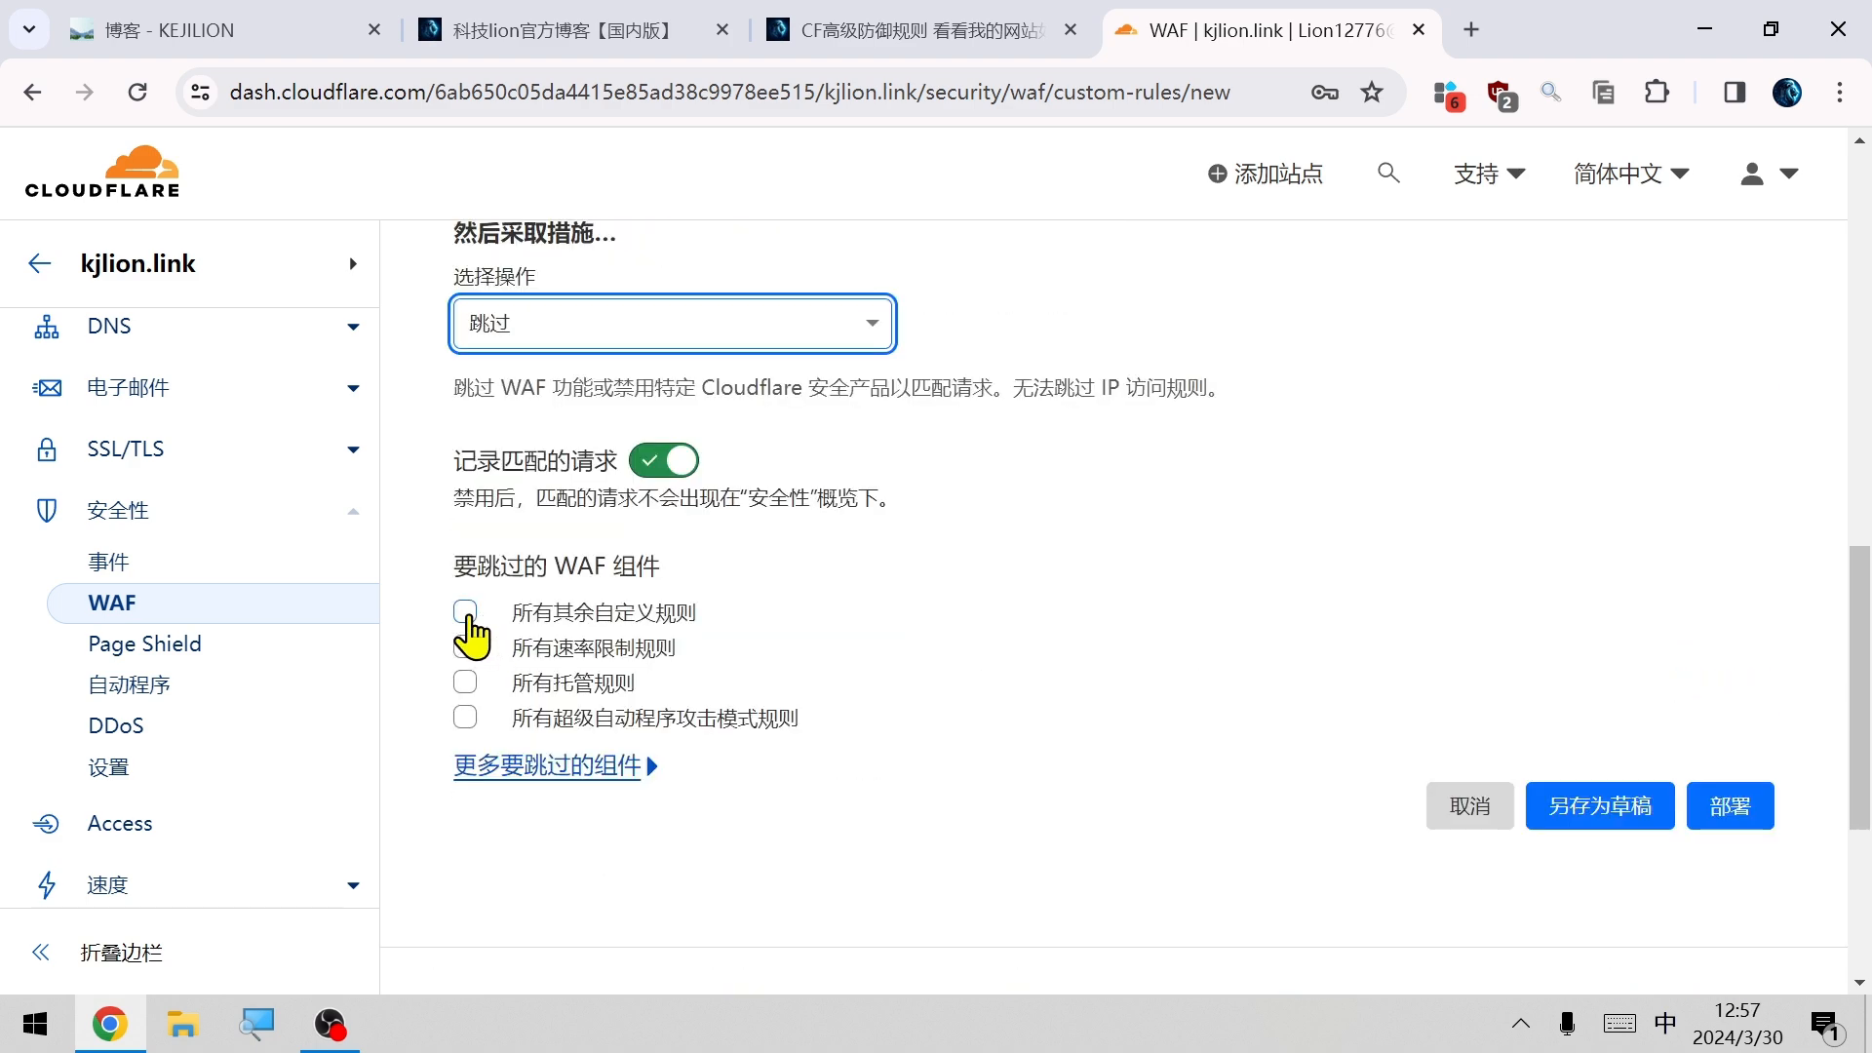
left_click(465, 613)
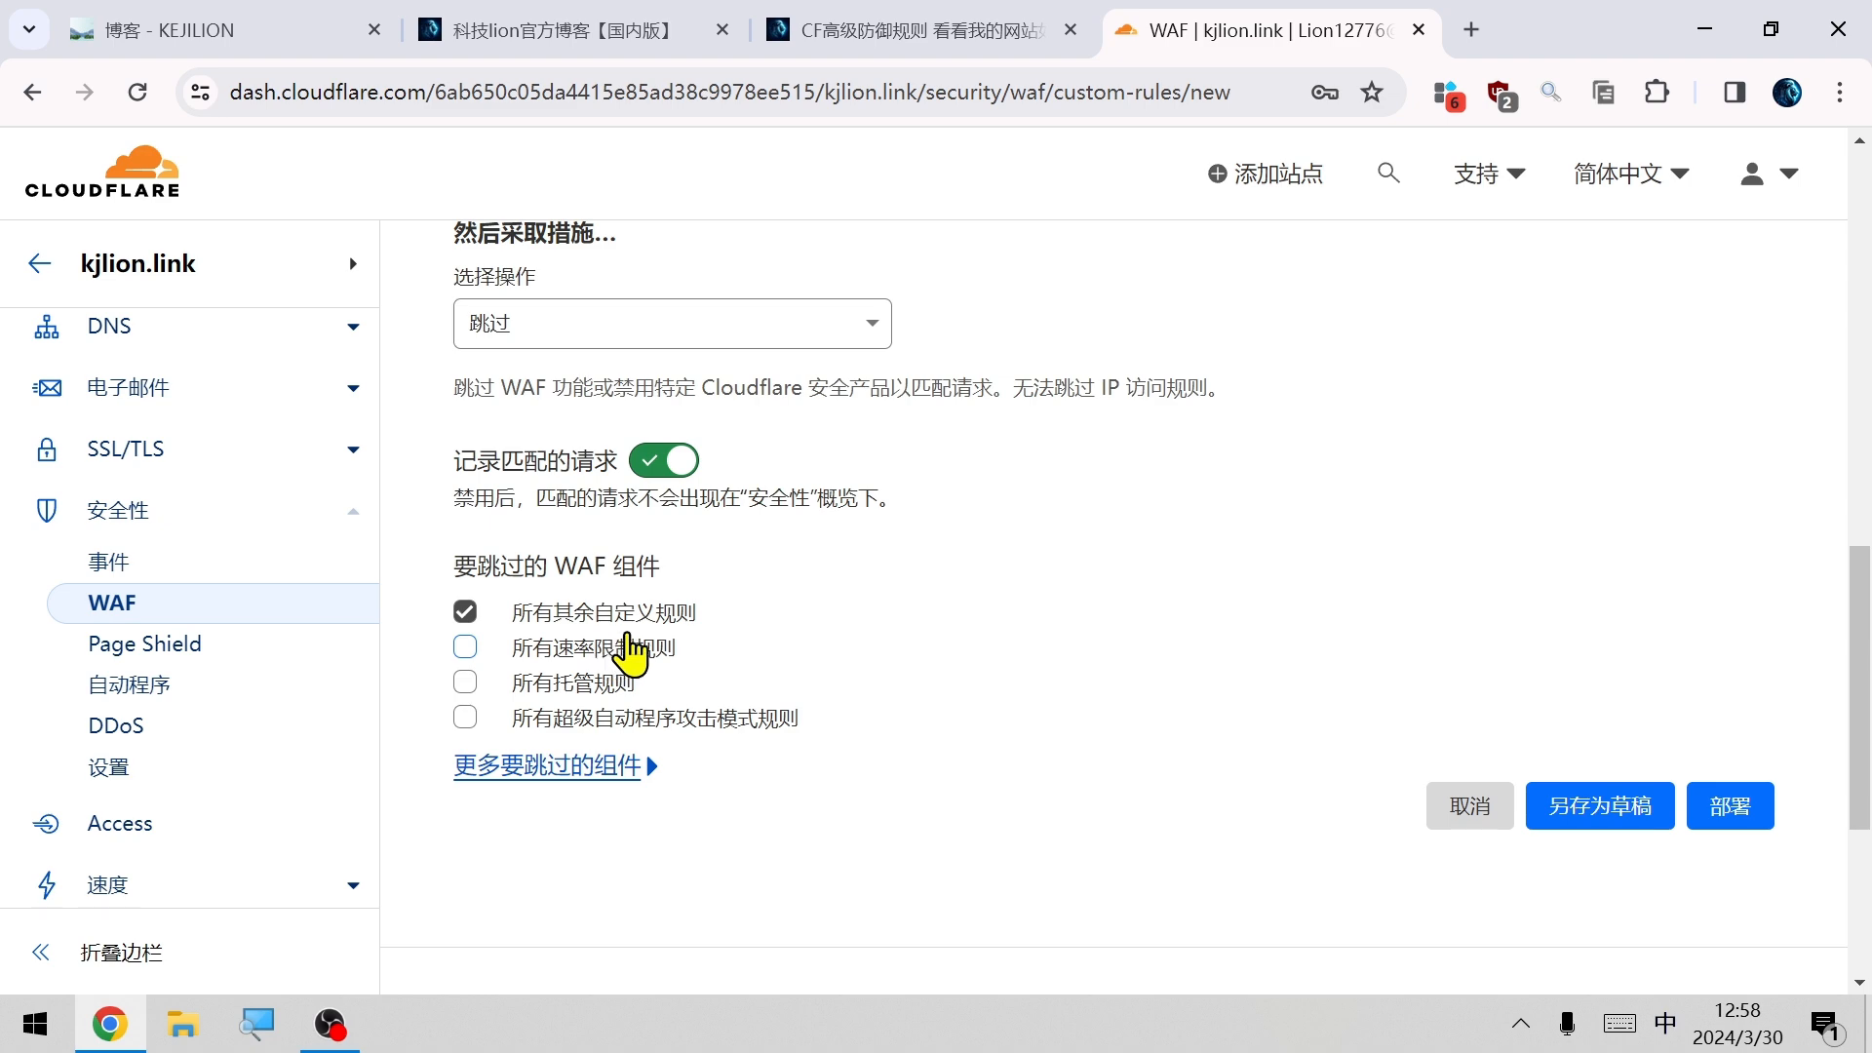
left_click(1728, 806)
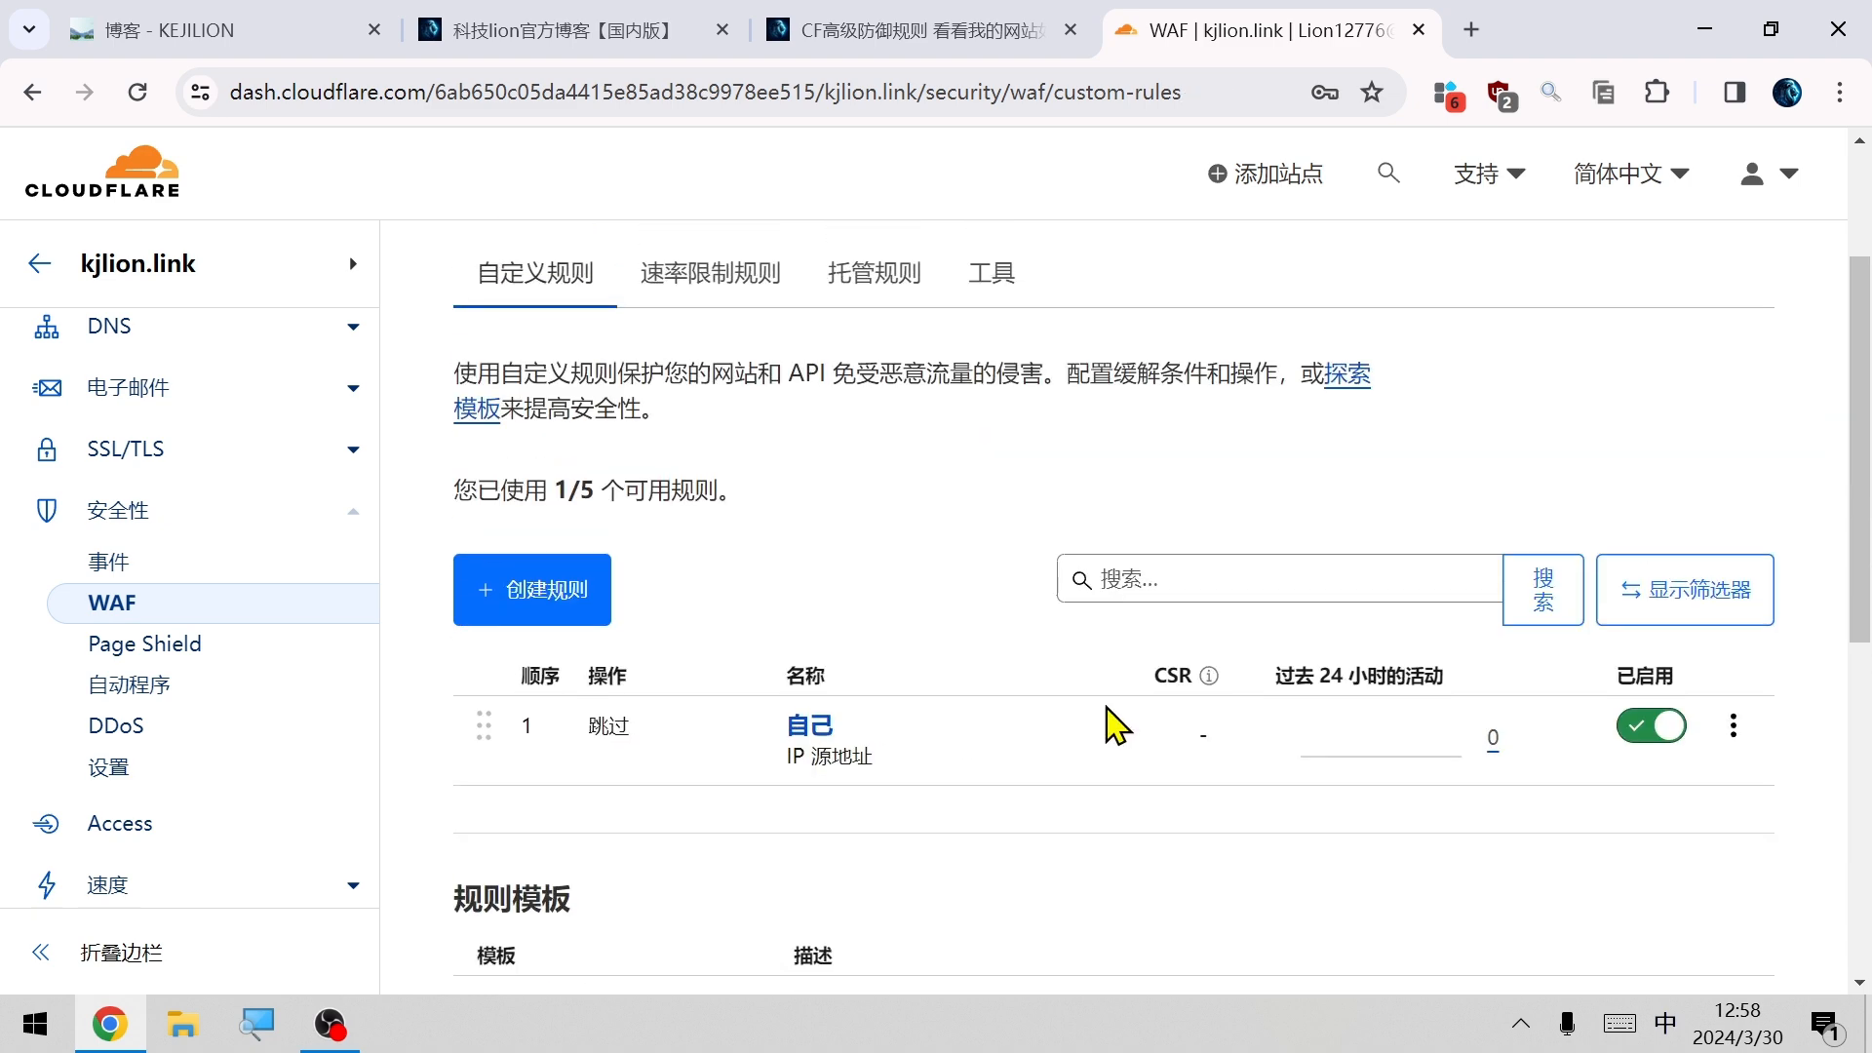
Start a second custom rule using the blog article's expression for known bots and user agents from duckduckgo to yahoo, displayed in the expression builder.
left_click(546, 553)
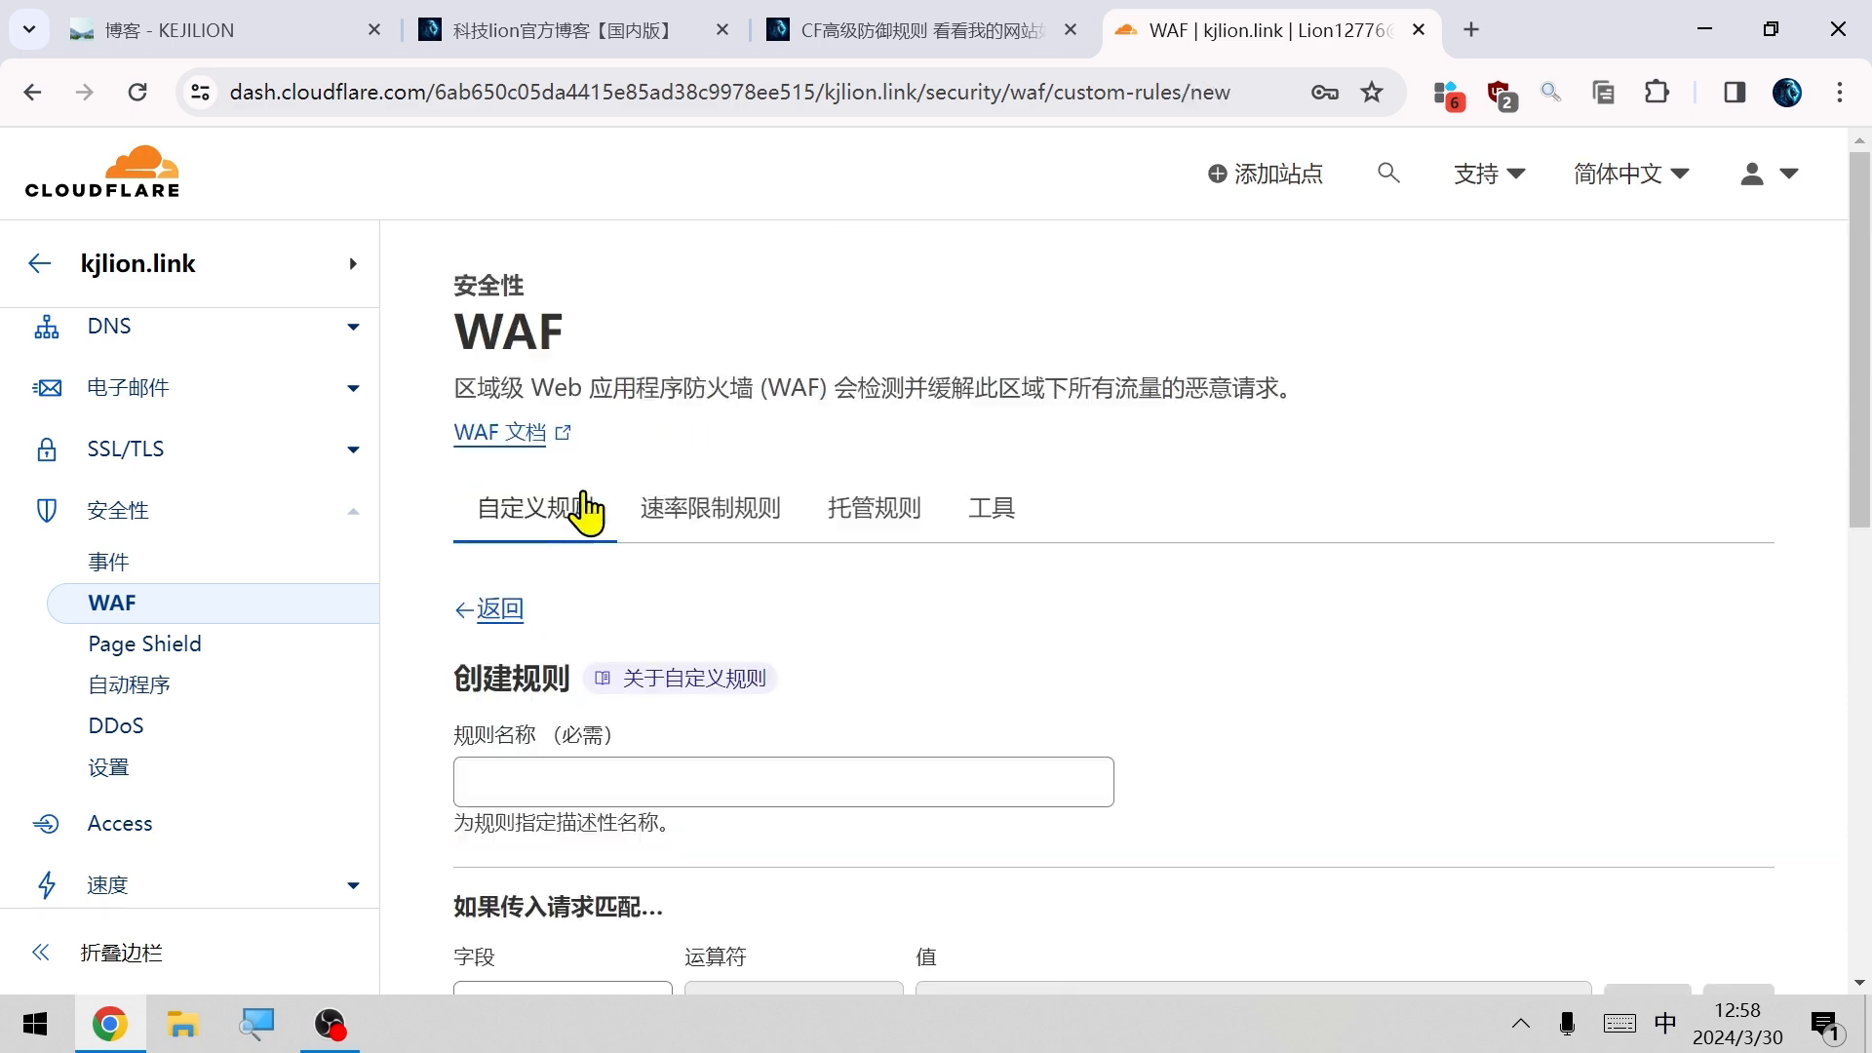
key("ctrl+shift+Tab")
left_click_drag(1230, 829, 114, 666)
key("ctrl+c")
key("ctrl+Tab")
left_click(660, 657)
key("ctrl+v")
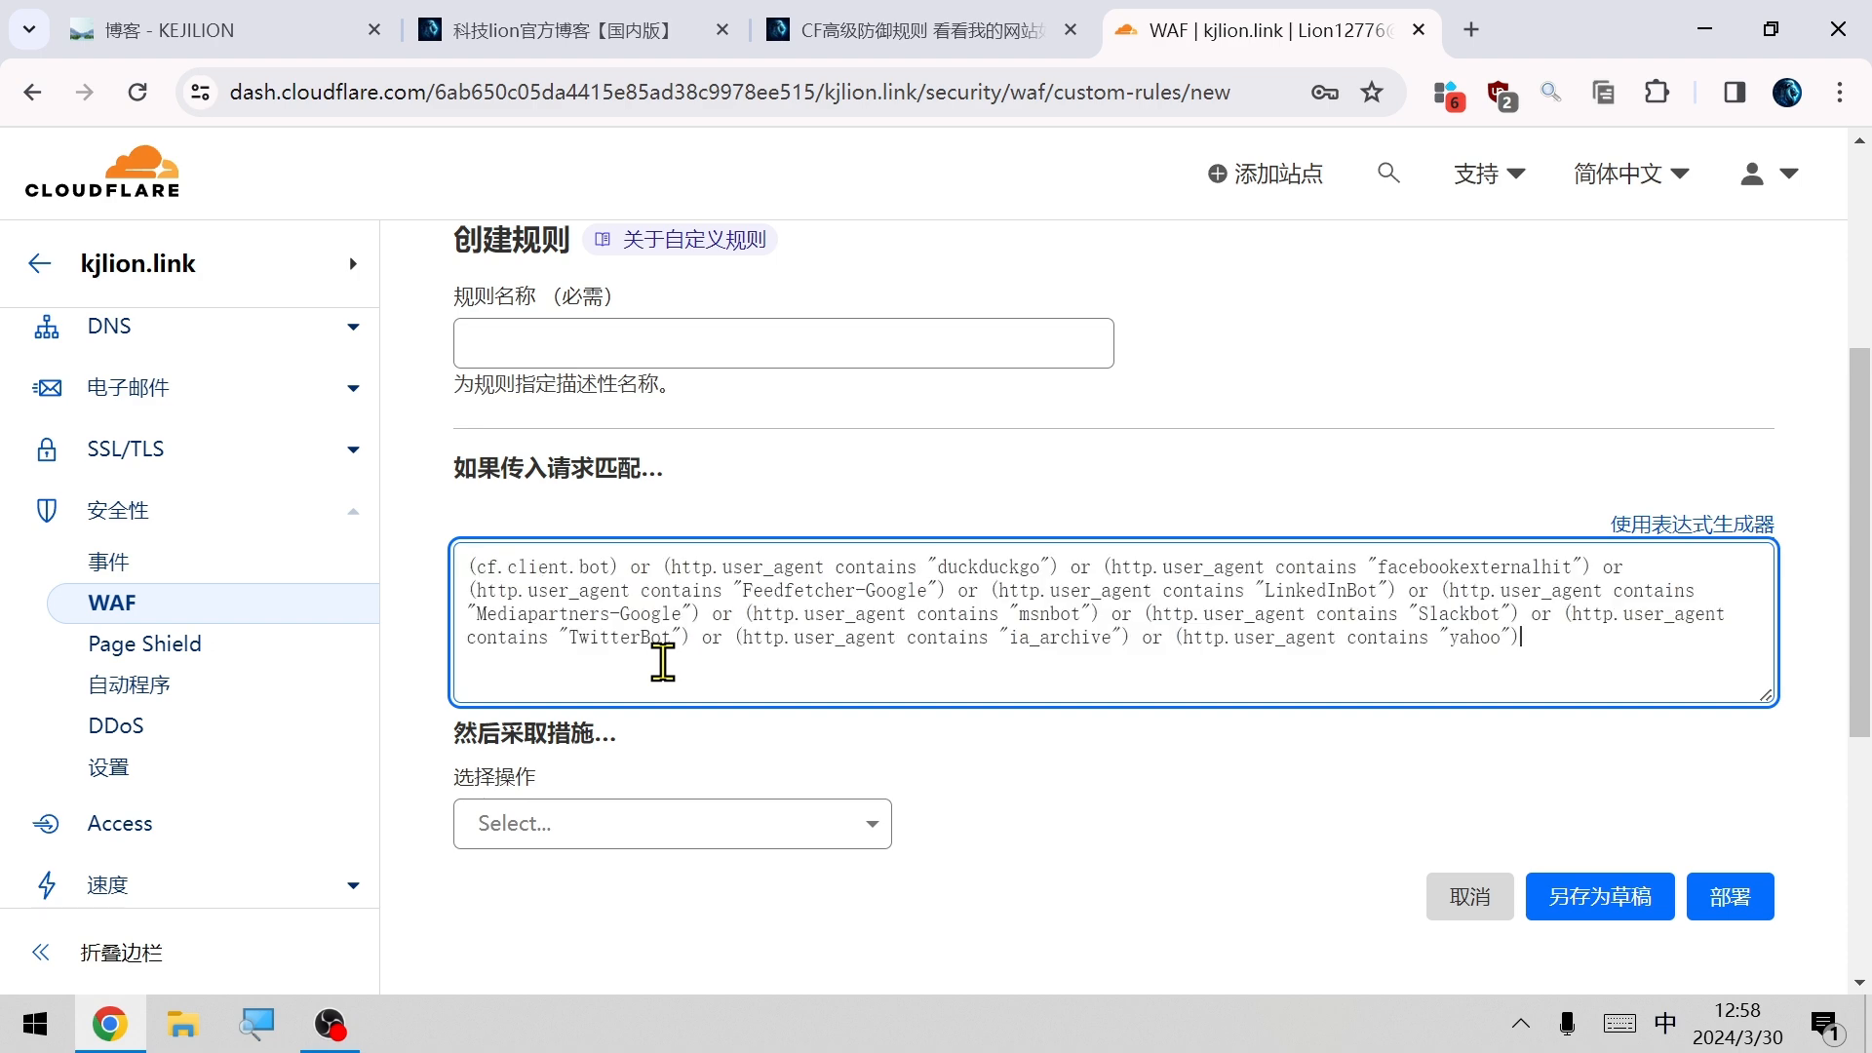
left_click(1698, 527)
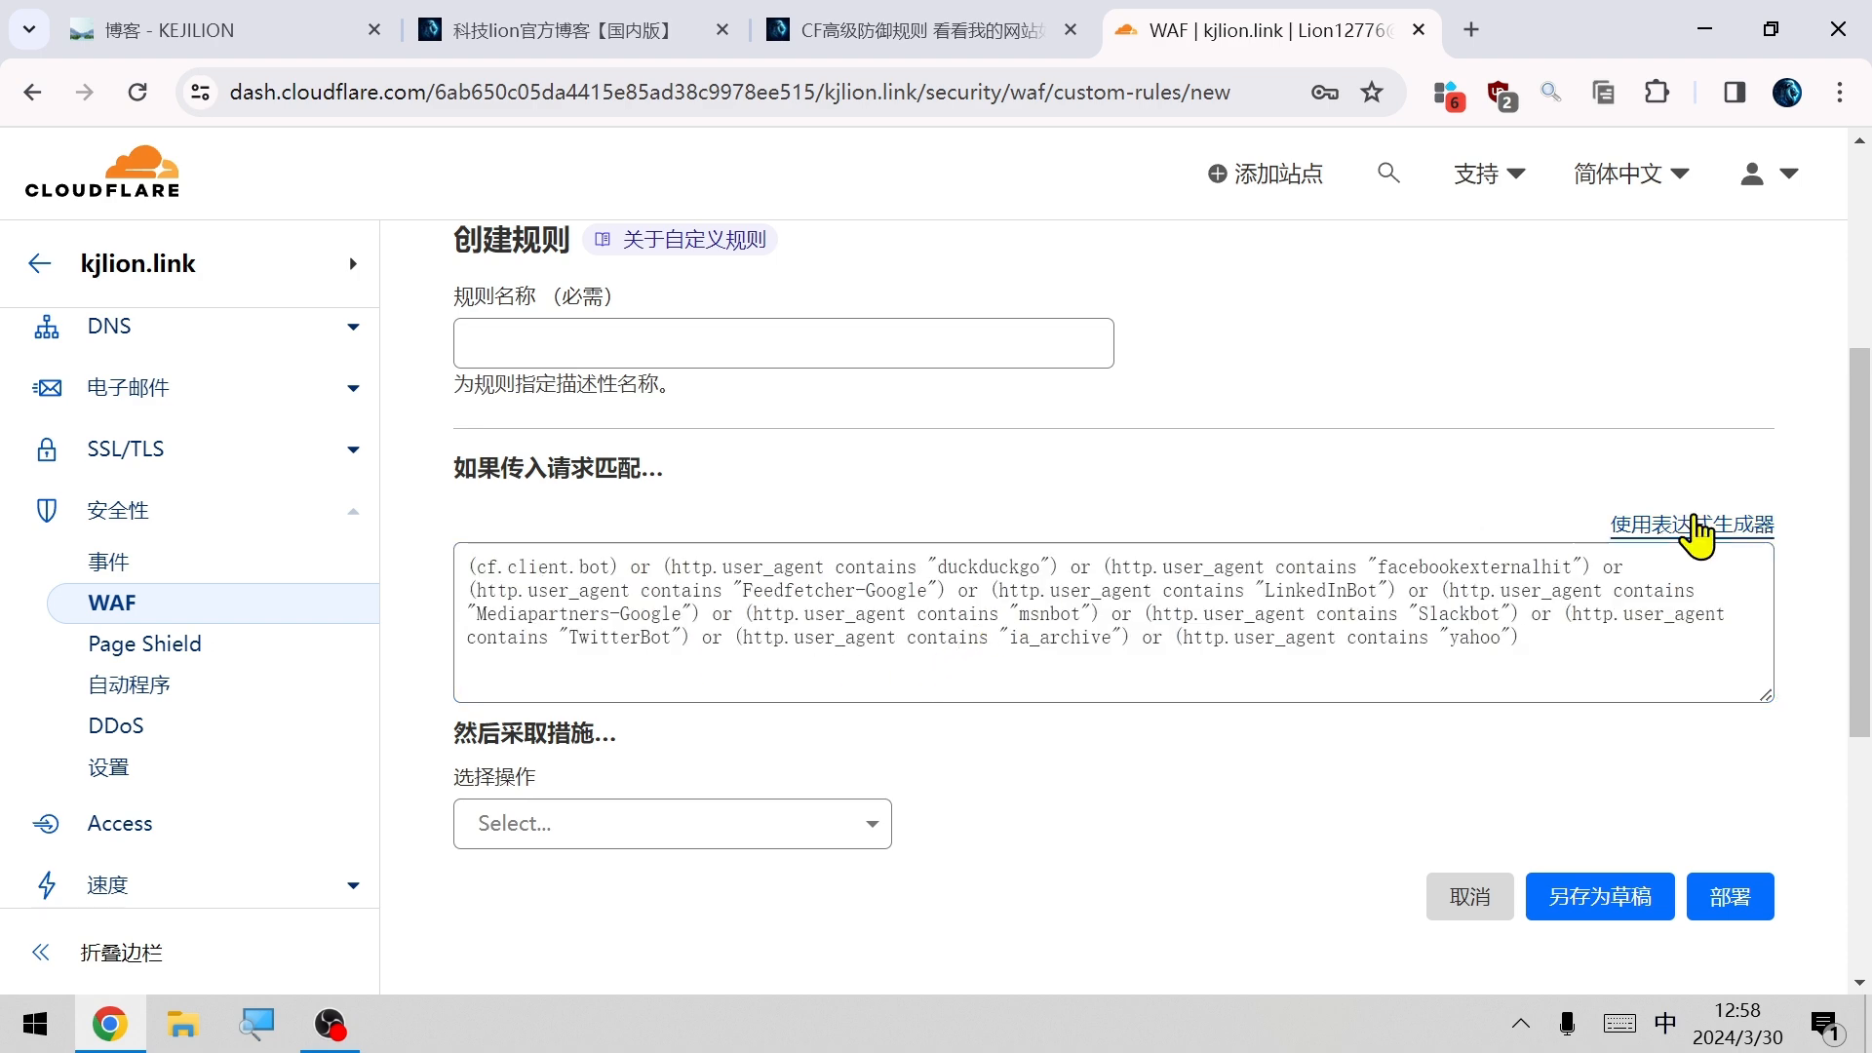
scroll(1046, 641, "down", 5)
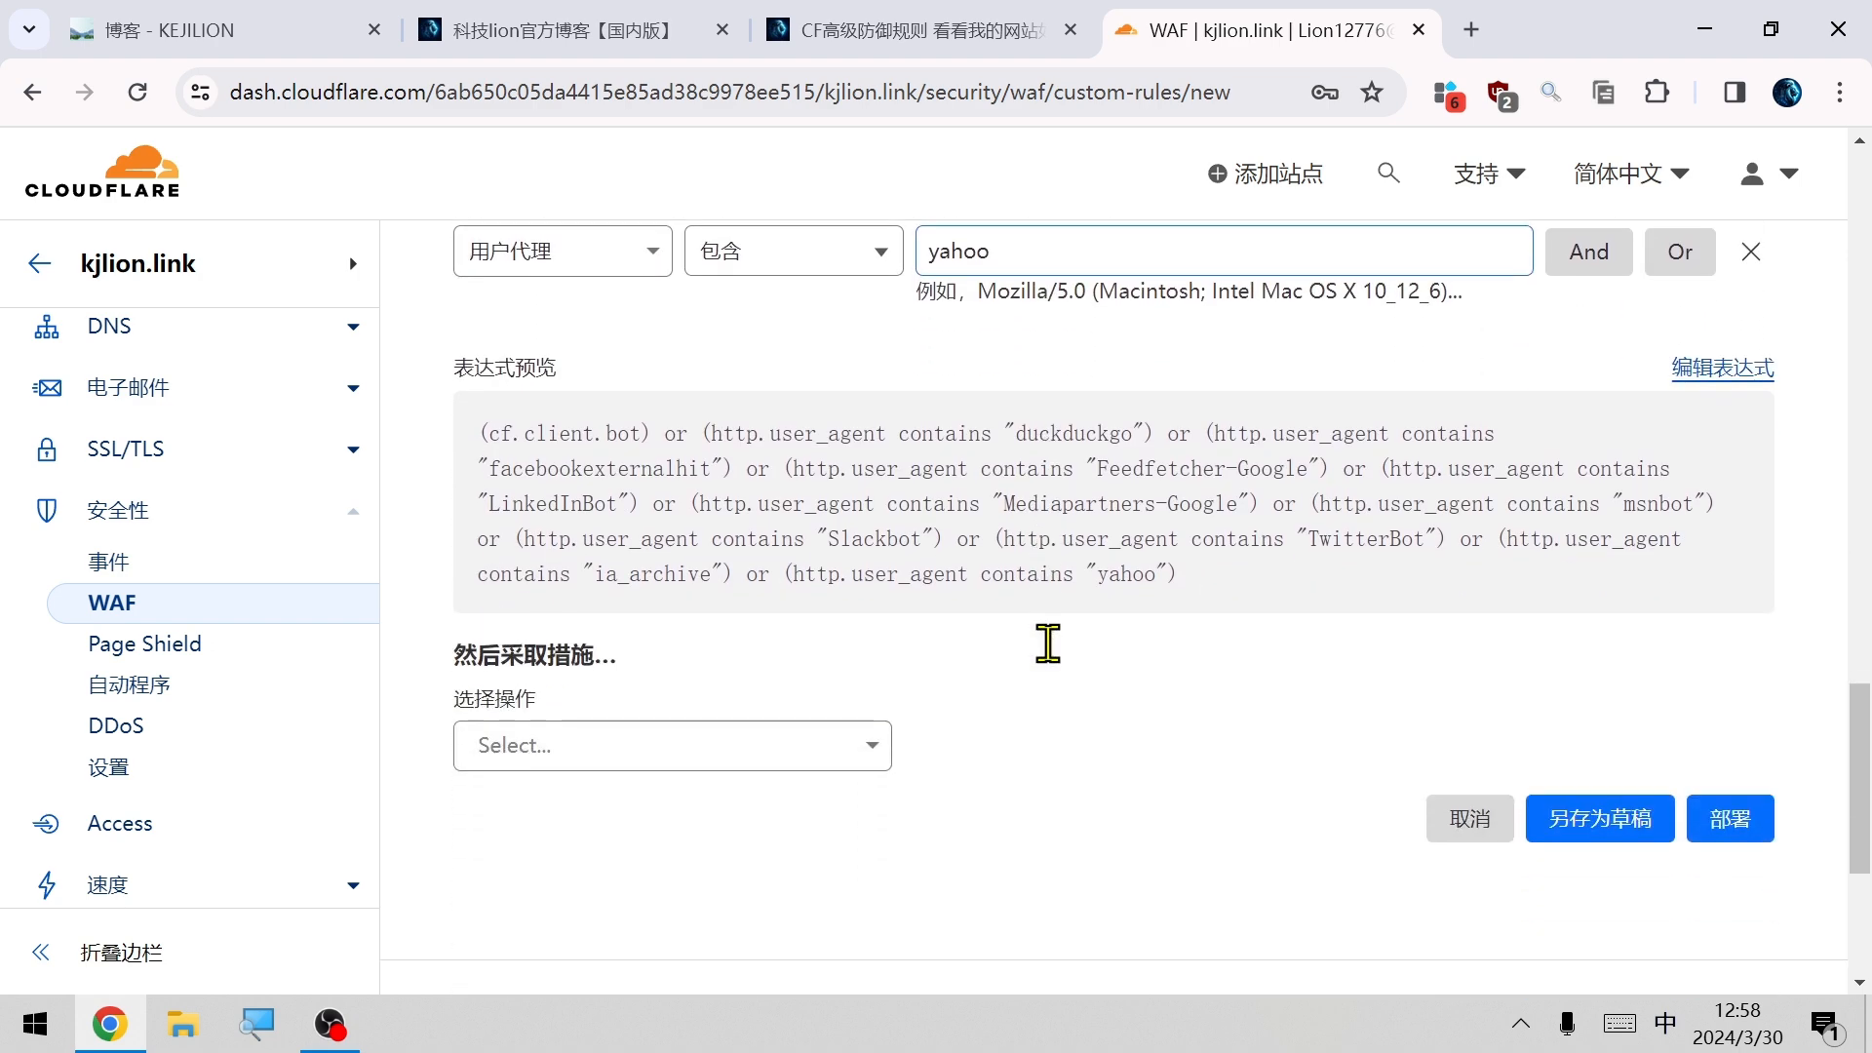
Choose 跳过 with 所有其余自定义规则 as the second rule's action, name the rule SEO, and deploy it.
left_click(683, 681)
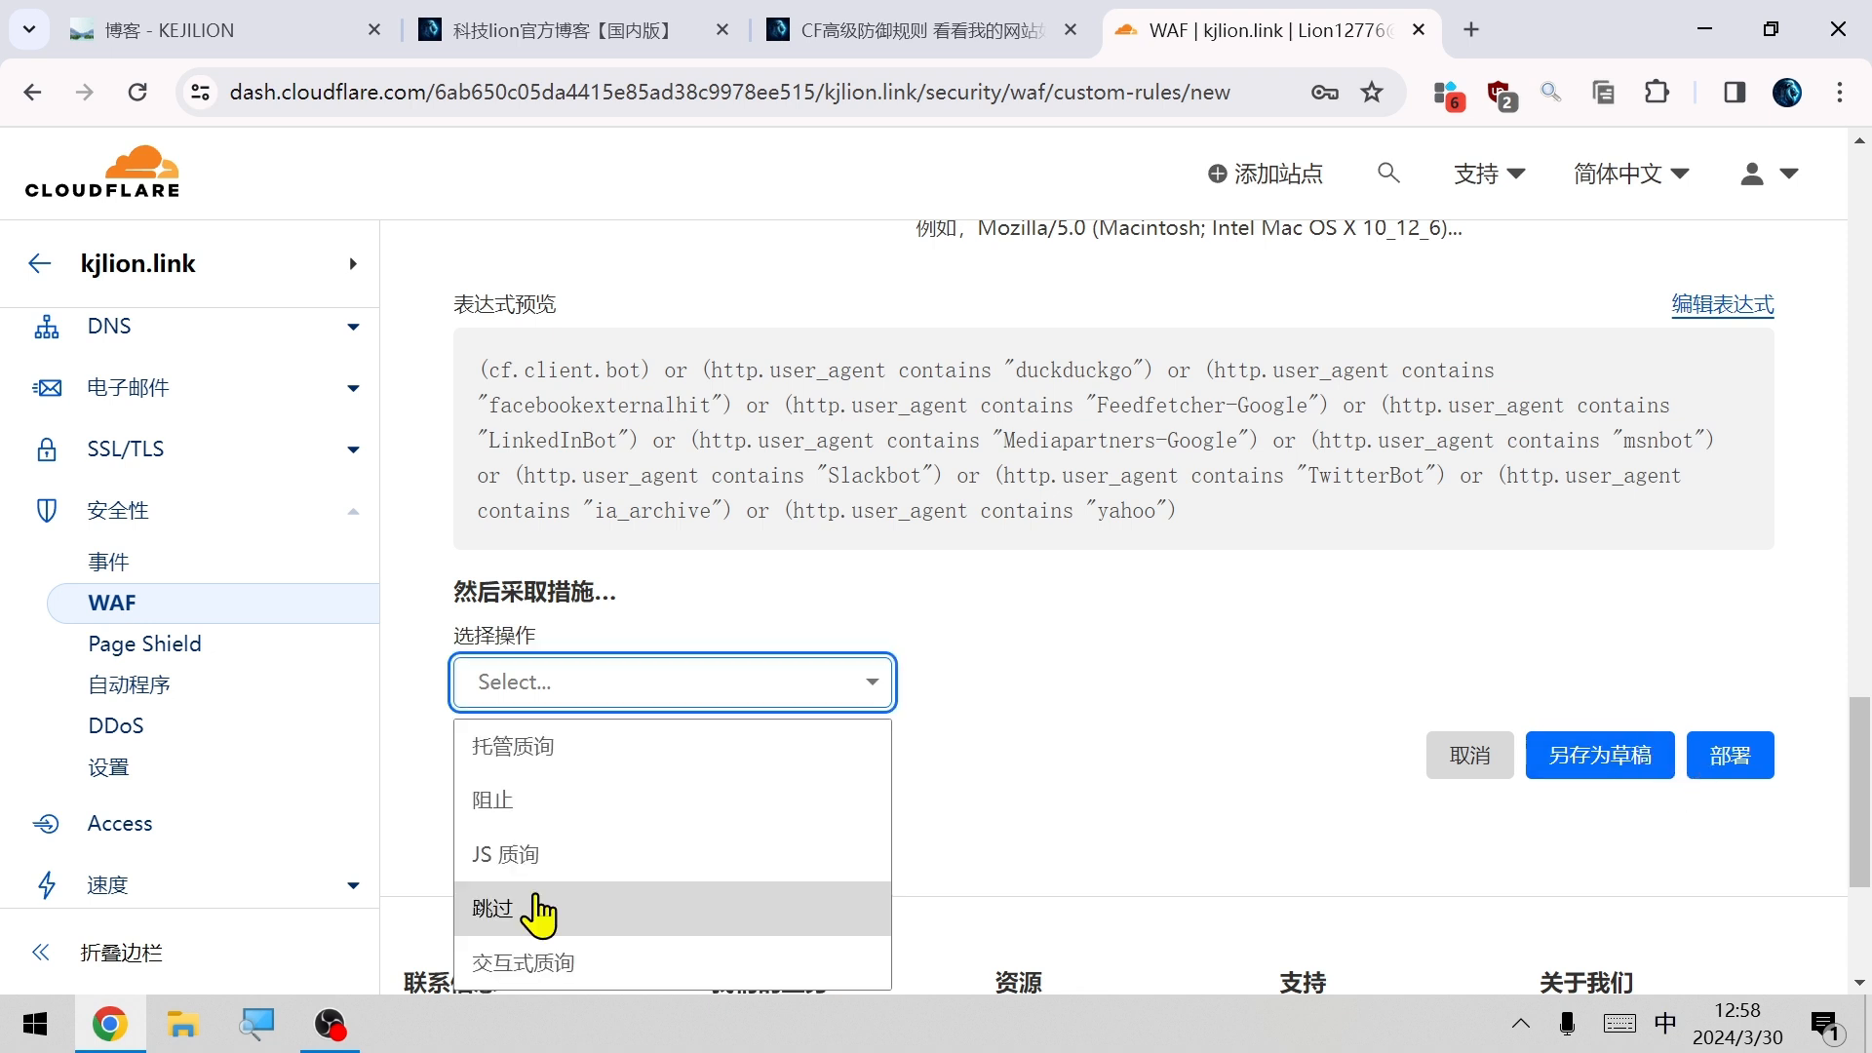
left_click(537, 915)
left_click(466, 534)
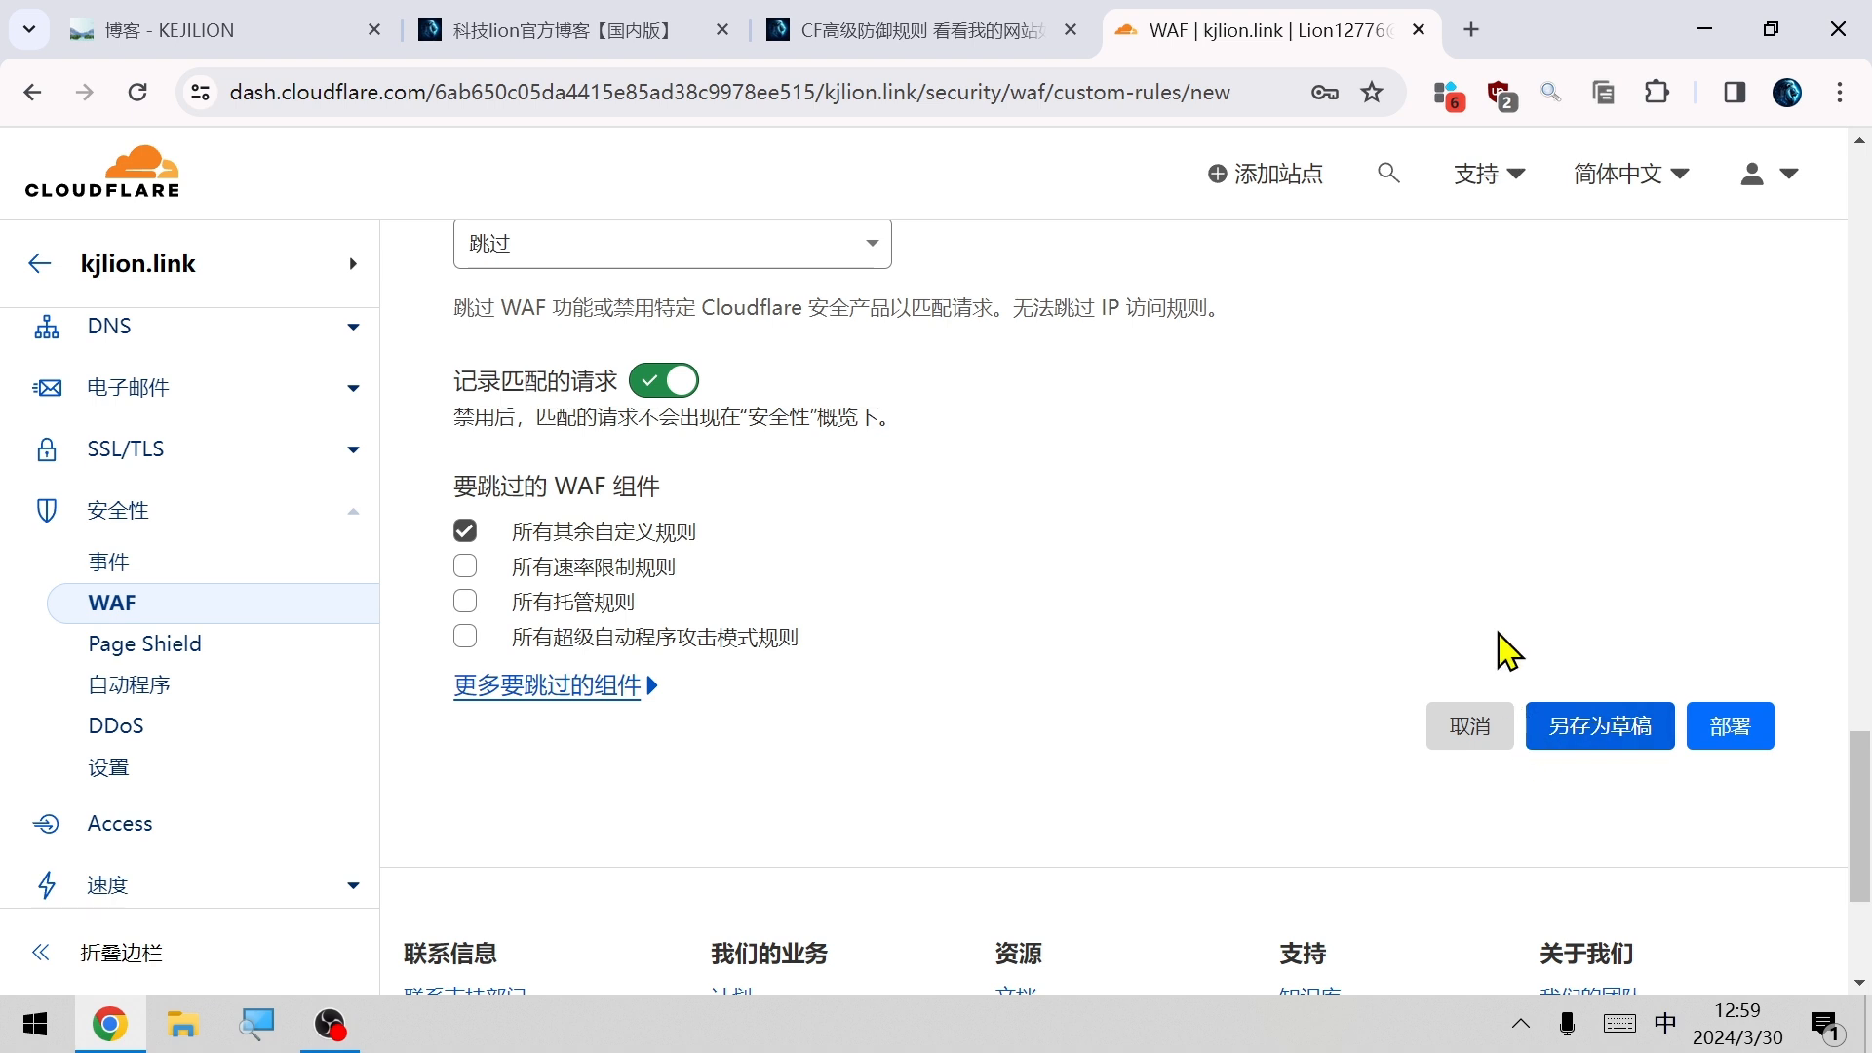
left_click(1718, 719)
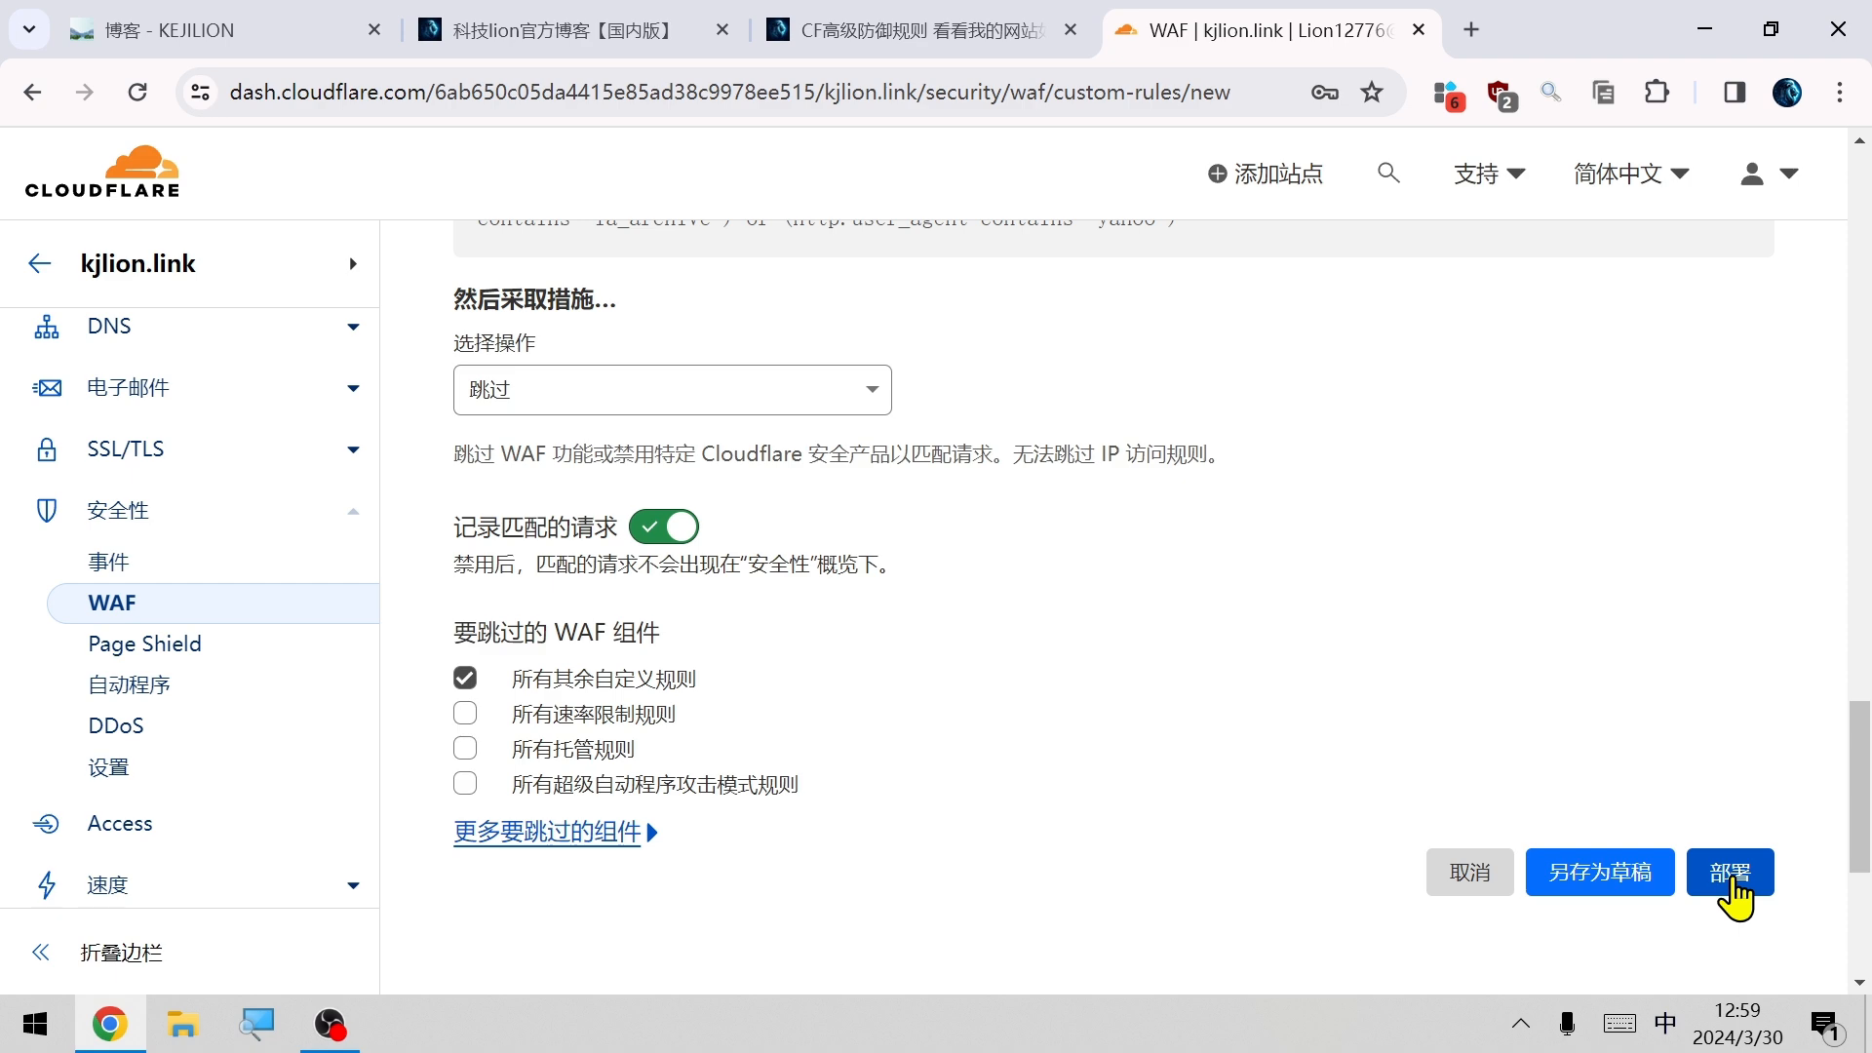
left_click(1732, 876)
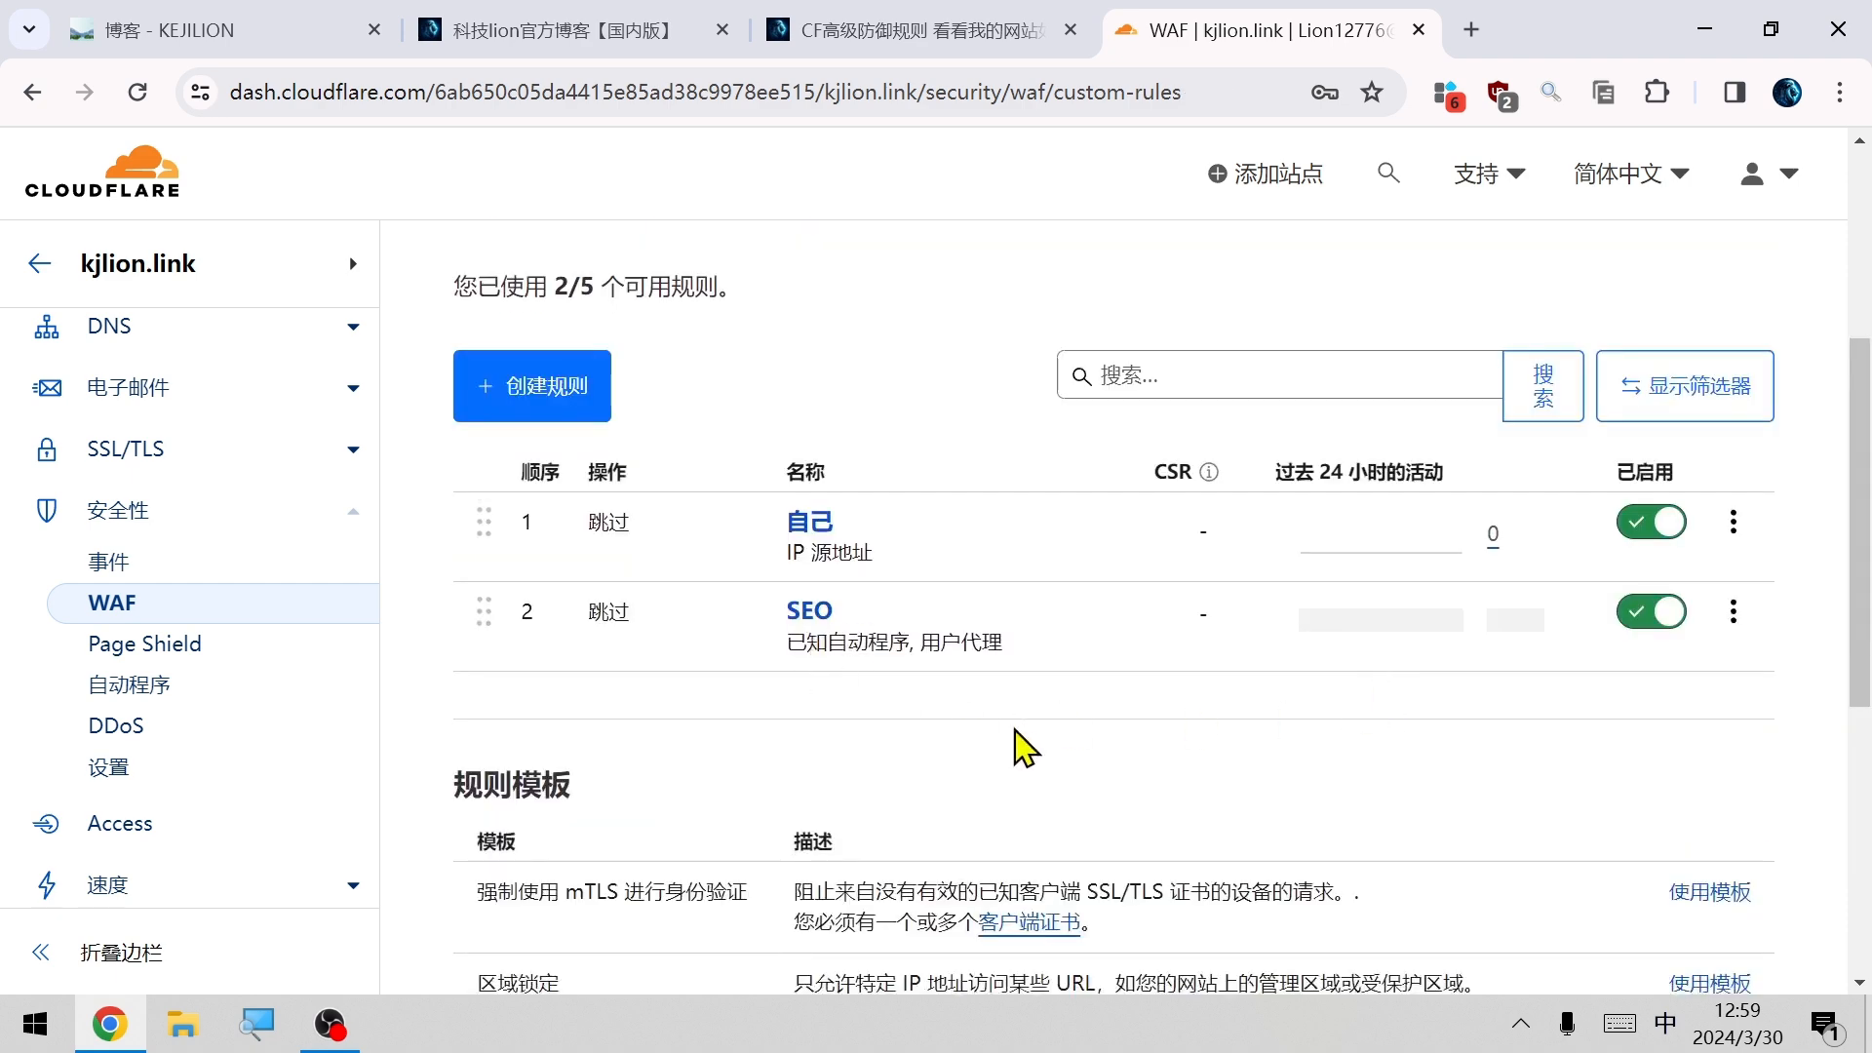
Start a third custom rule using the article's malicious-traffic expression on threat score, HTTP version and country, displayed in the expression builder.
scroll(965, 737, "up", 2)
left_click(543, 533)
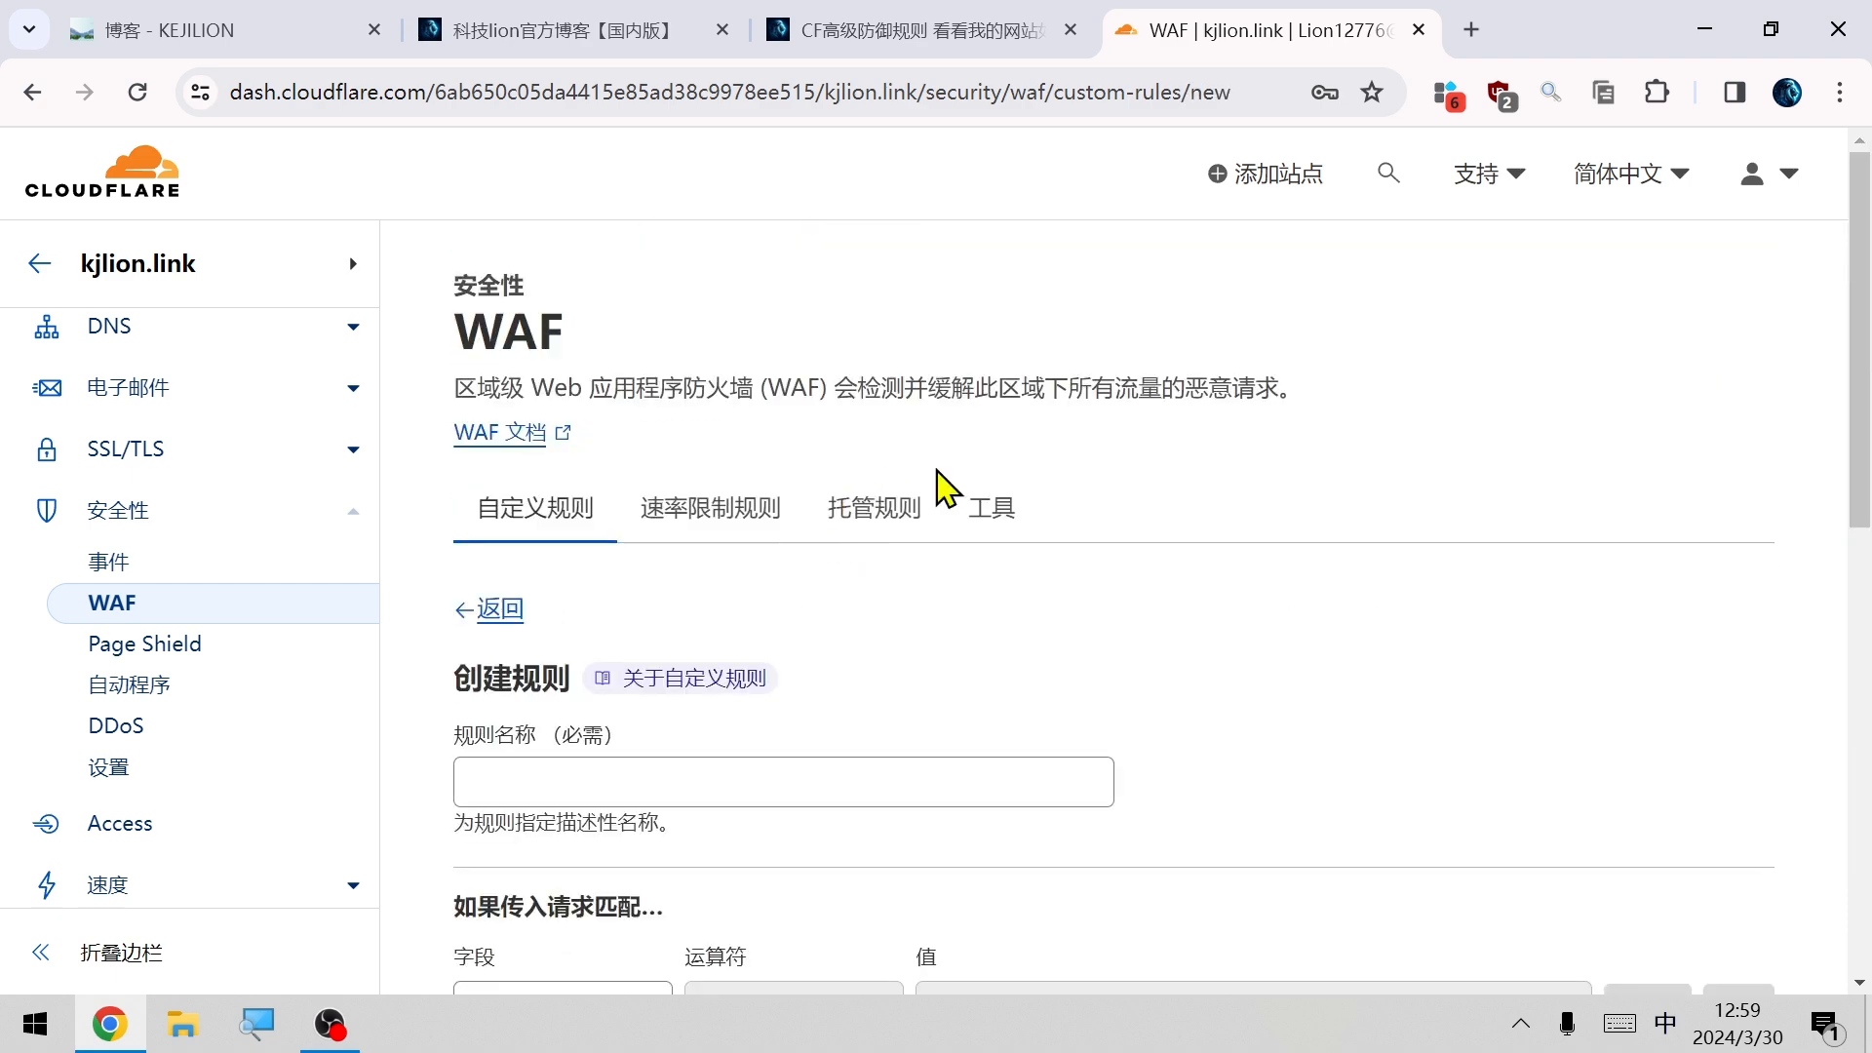
scroll(952, 485, "down", 5)
scroll(1662, 590, "down", 1)
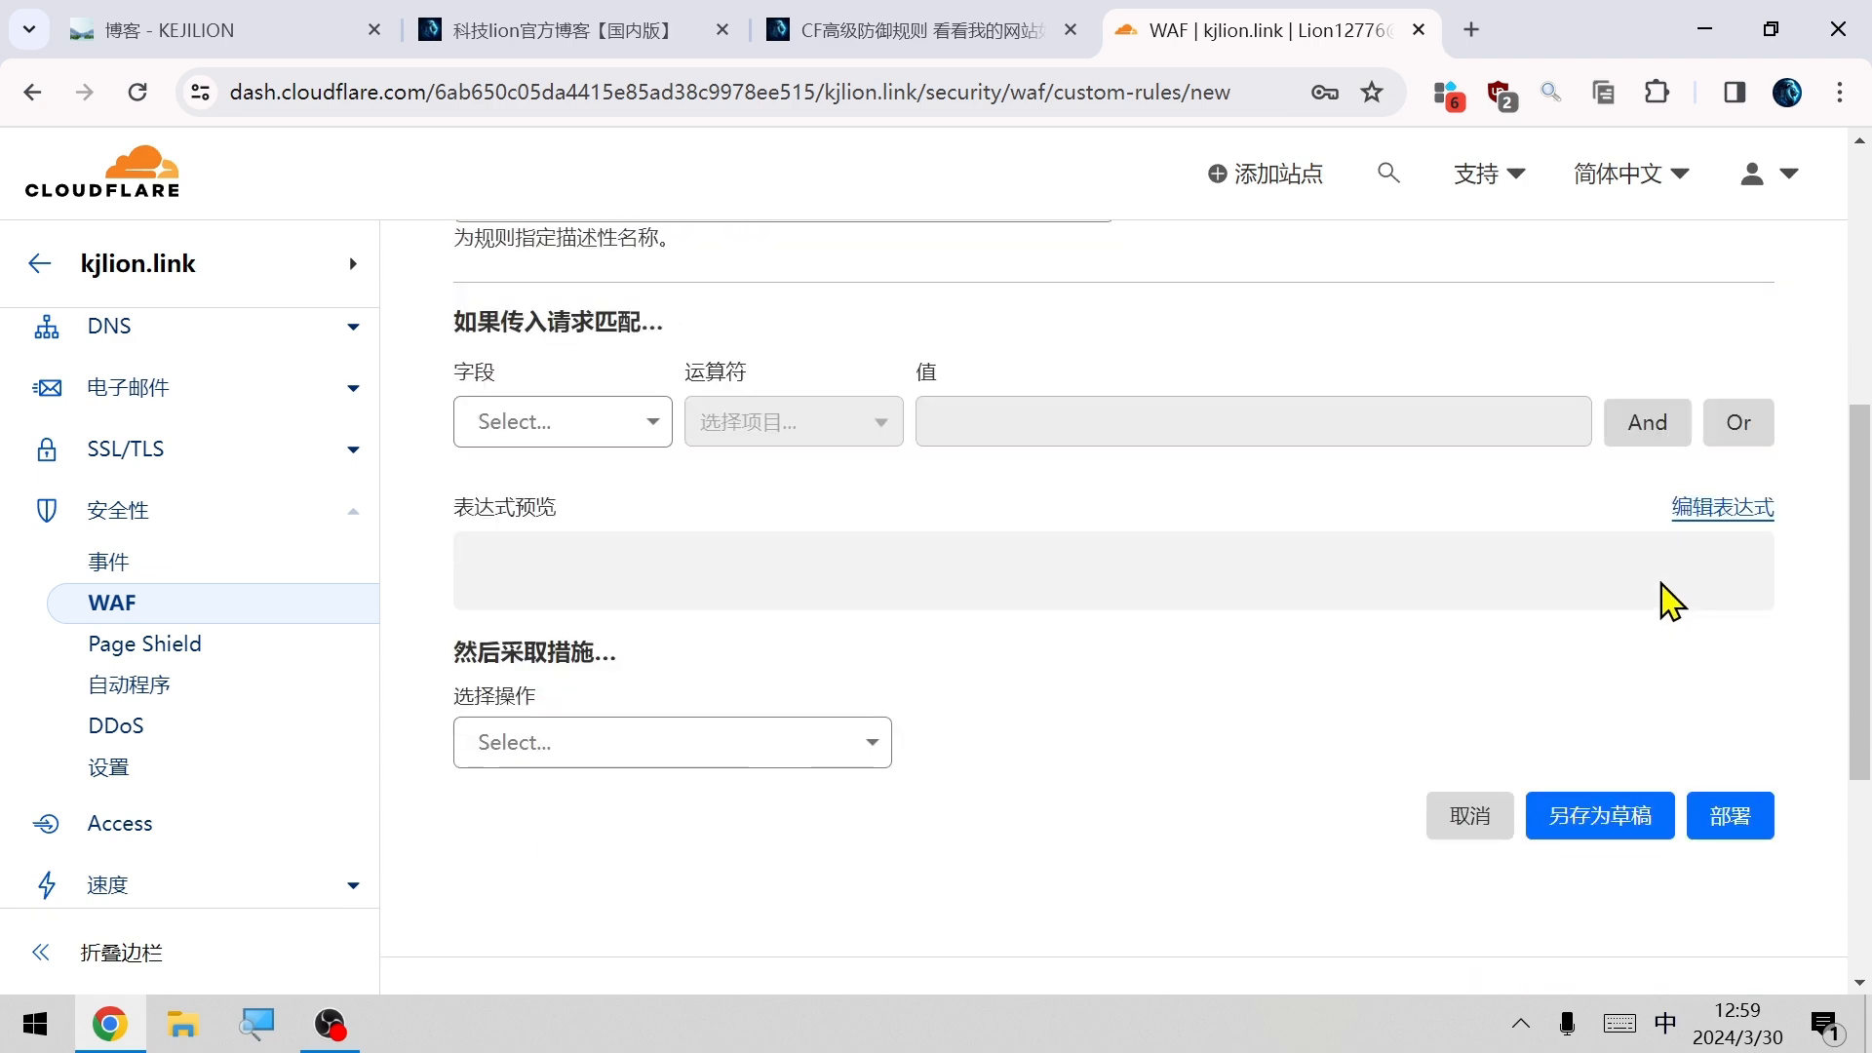
left_click(1740, 527)
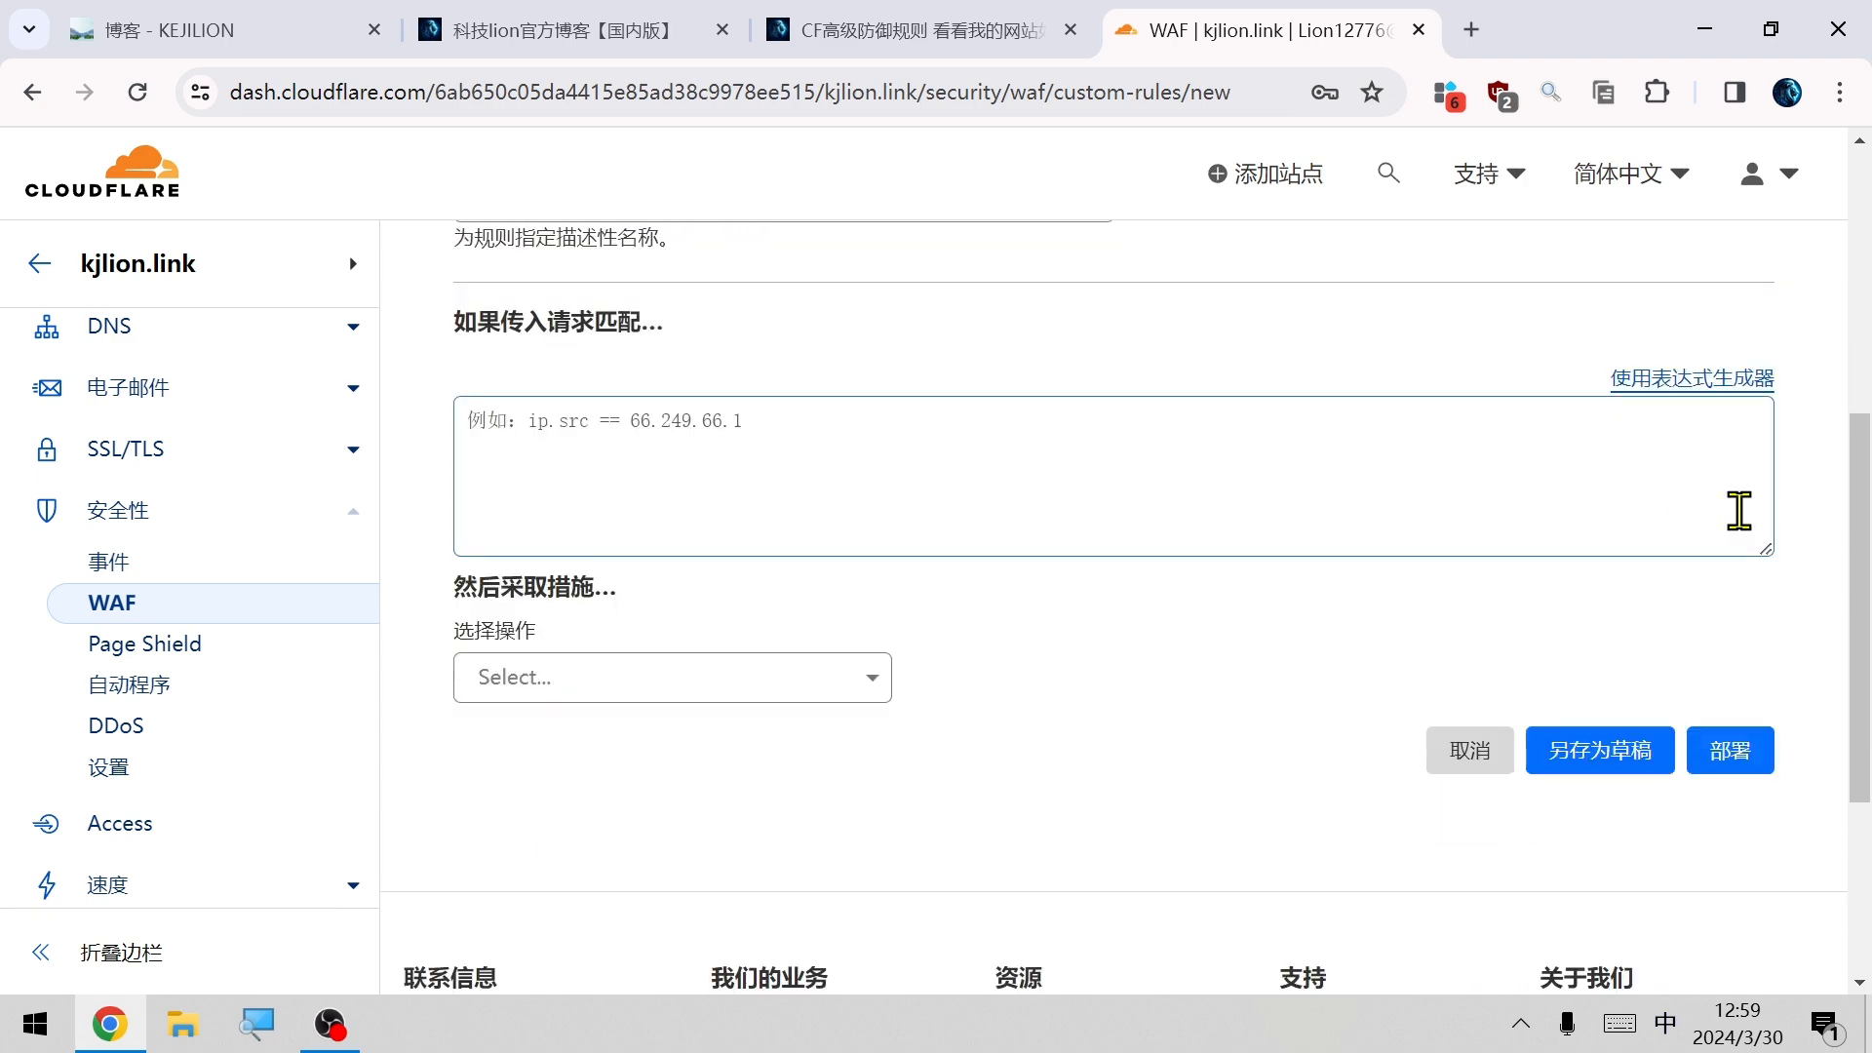
left_click(961, 493)
key("ctrl+shift+Tab")
left_click_drag(127, 565, 97, 525)
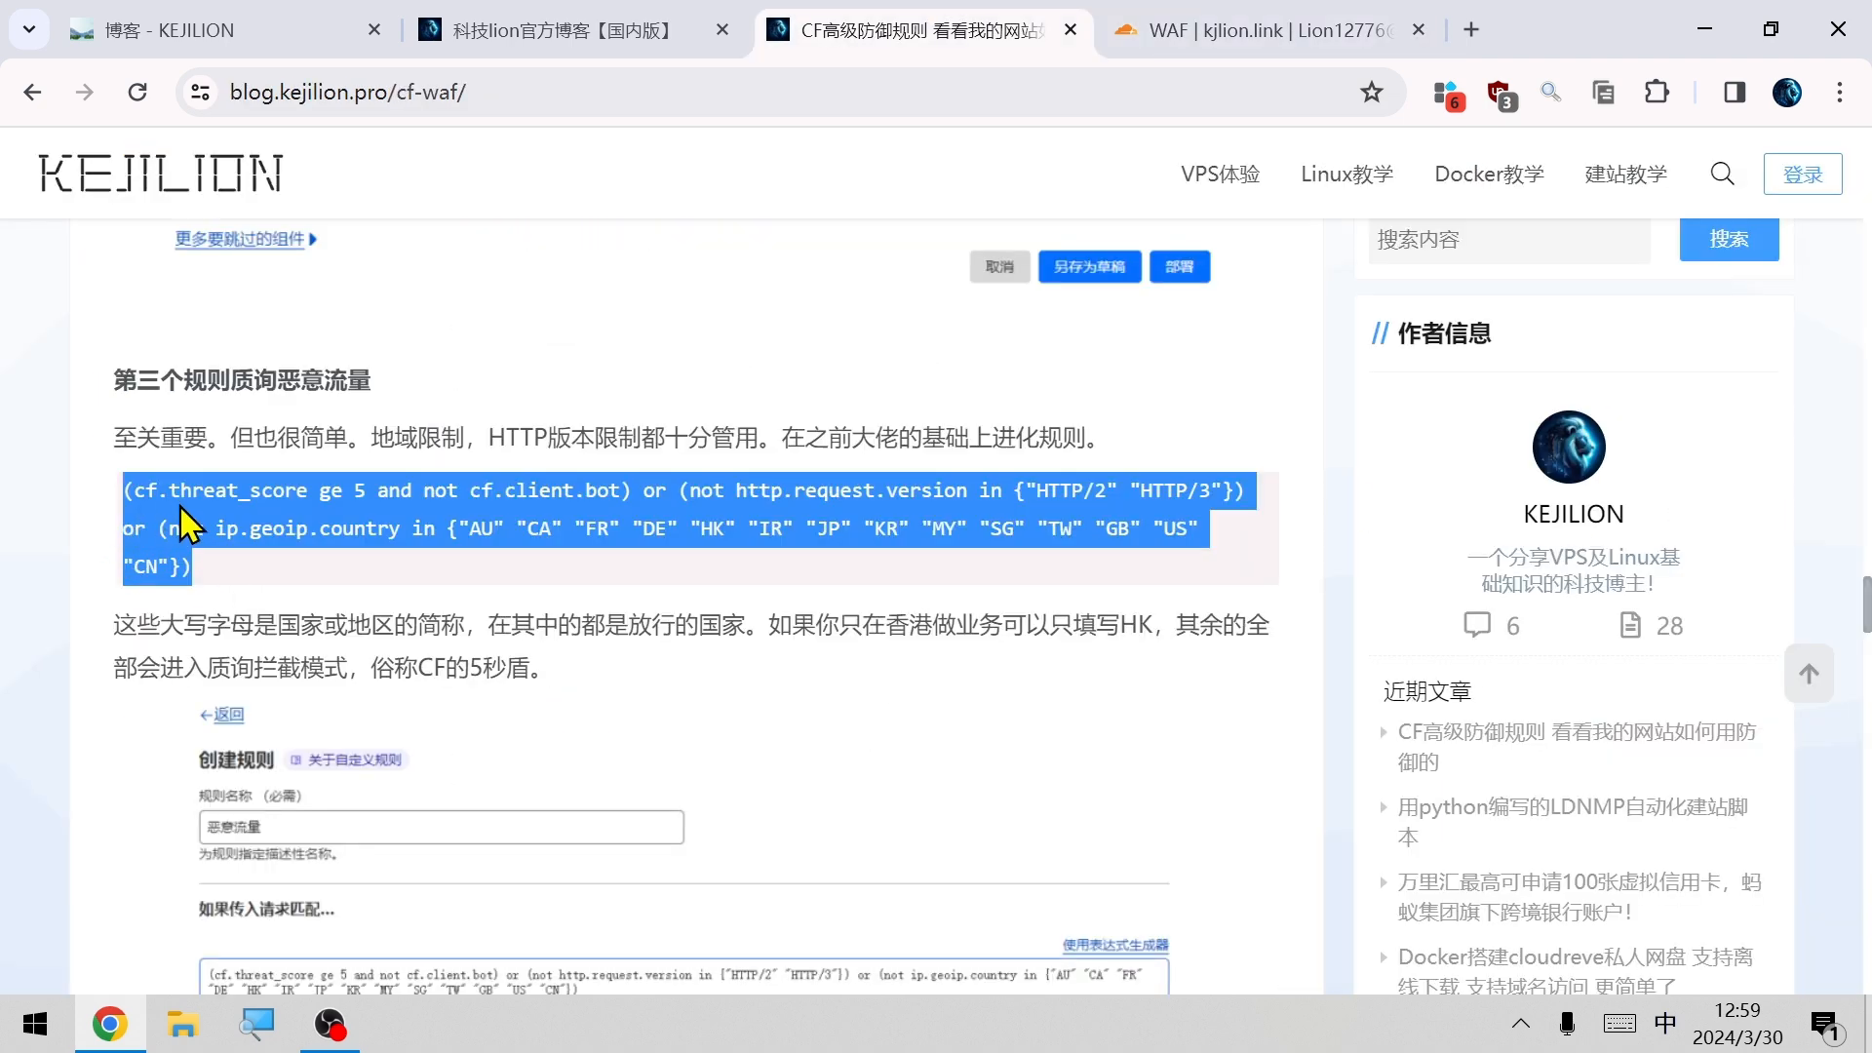
key("ctrl+c")
key("ctrl+Tab")
key("ctrl+v")
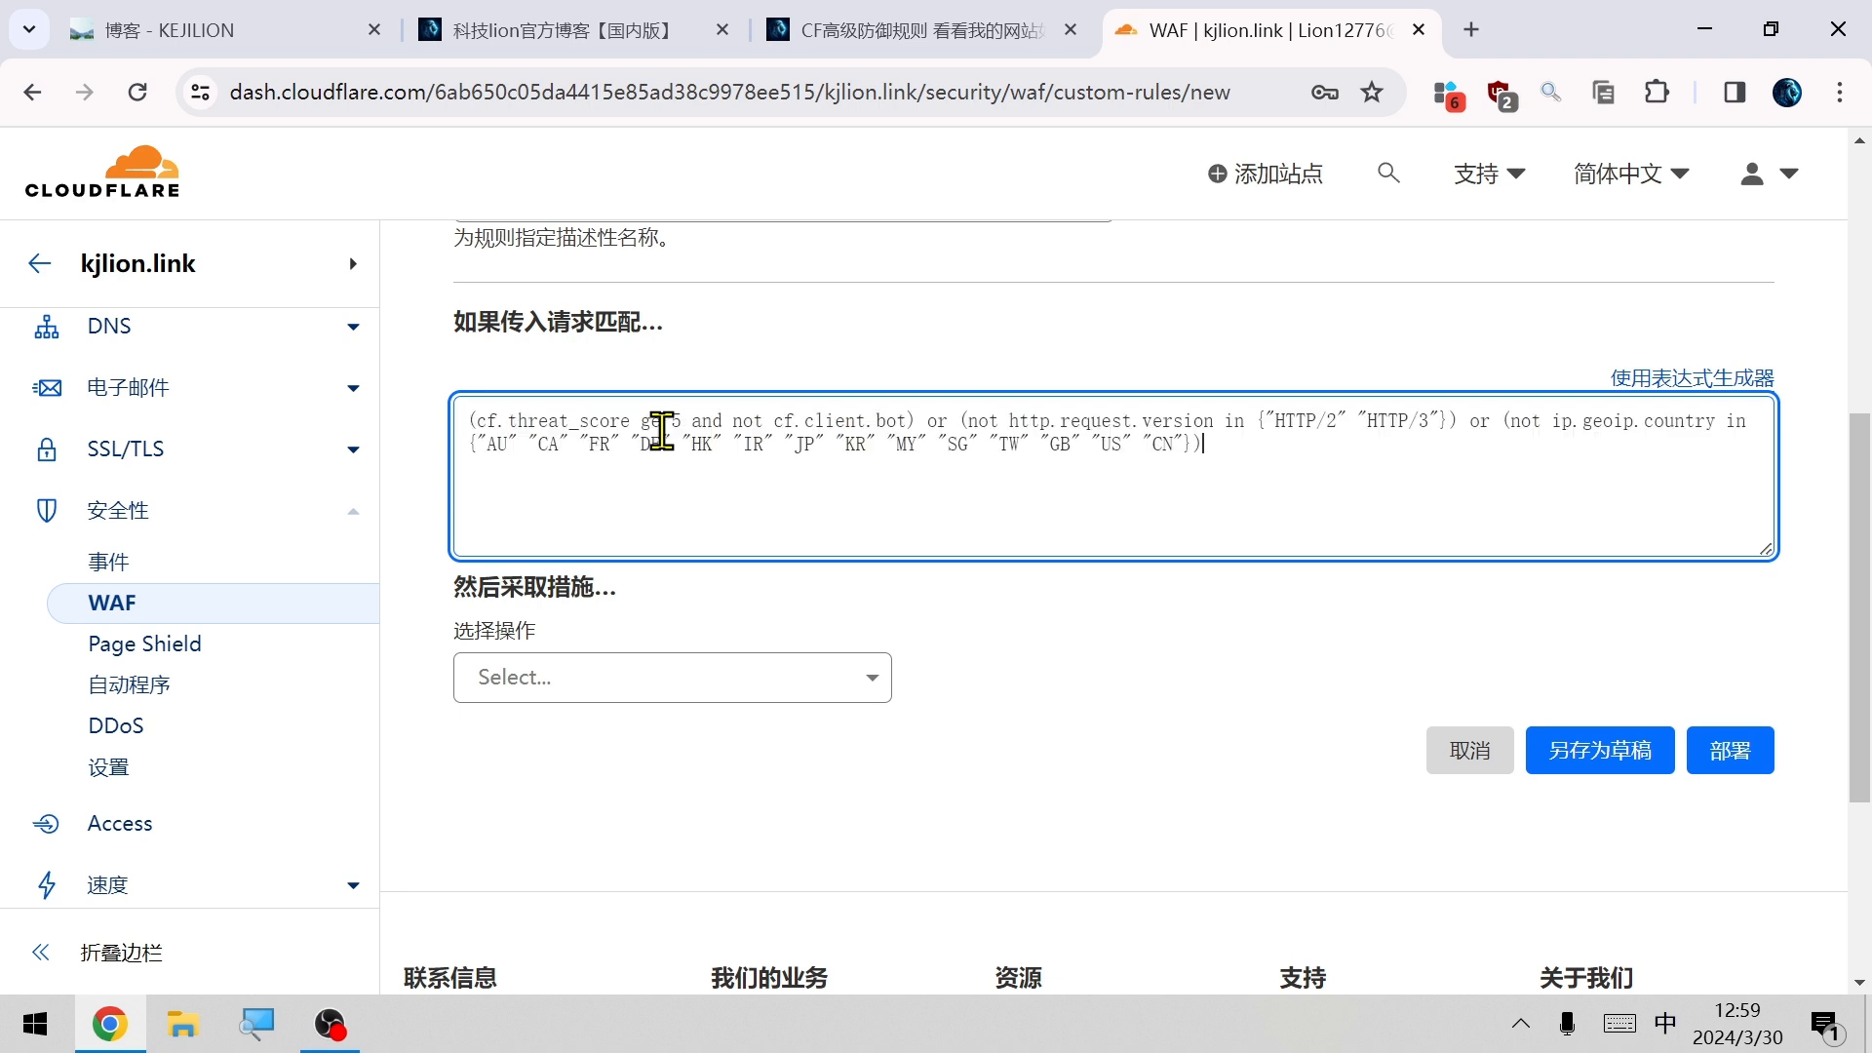
left_click(1675, 381)
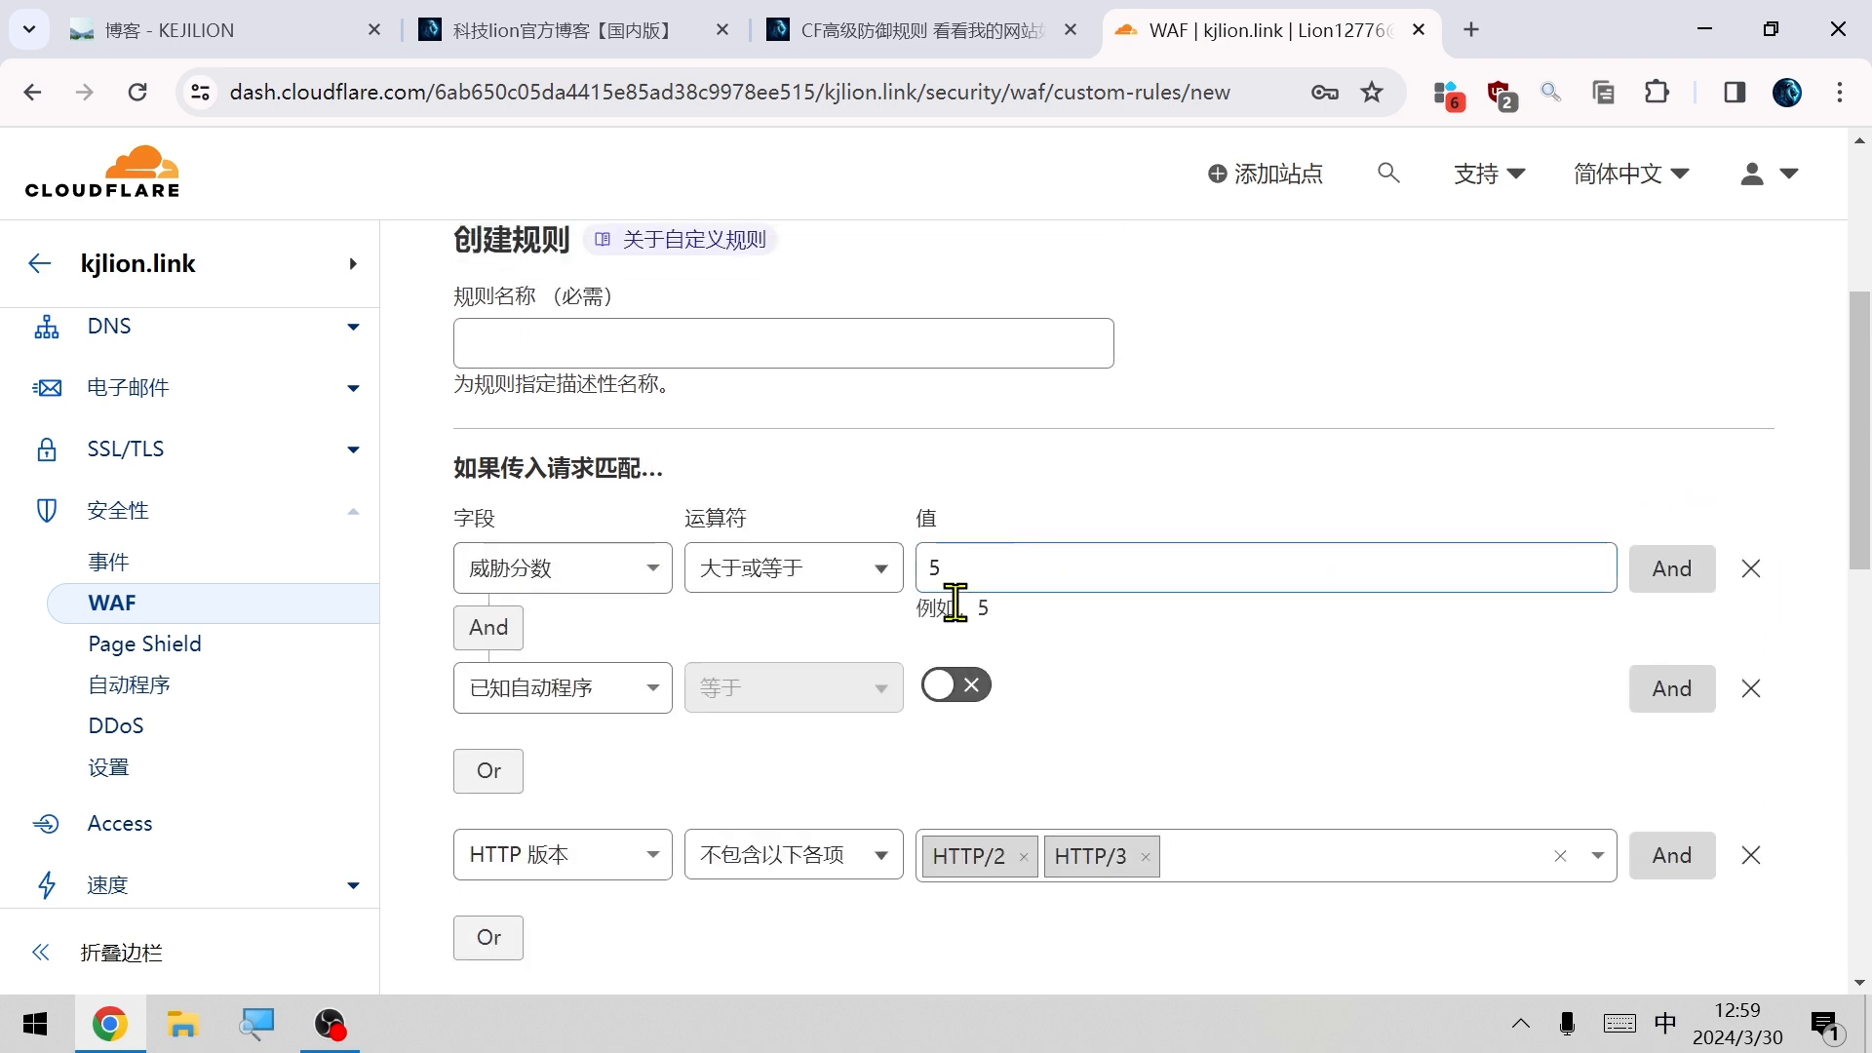
Highlight the threat score value, and try adding HTTP/1.1 to the HTTP version condition before removing it again.
left_click_drag(964, 569, 904, 567)
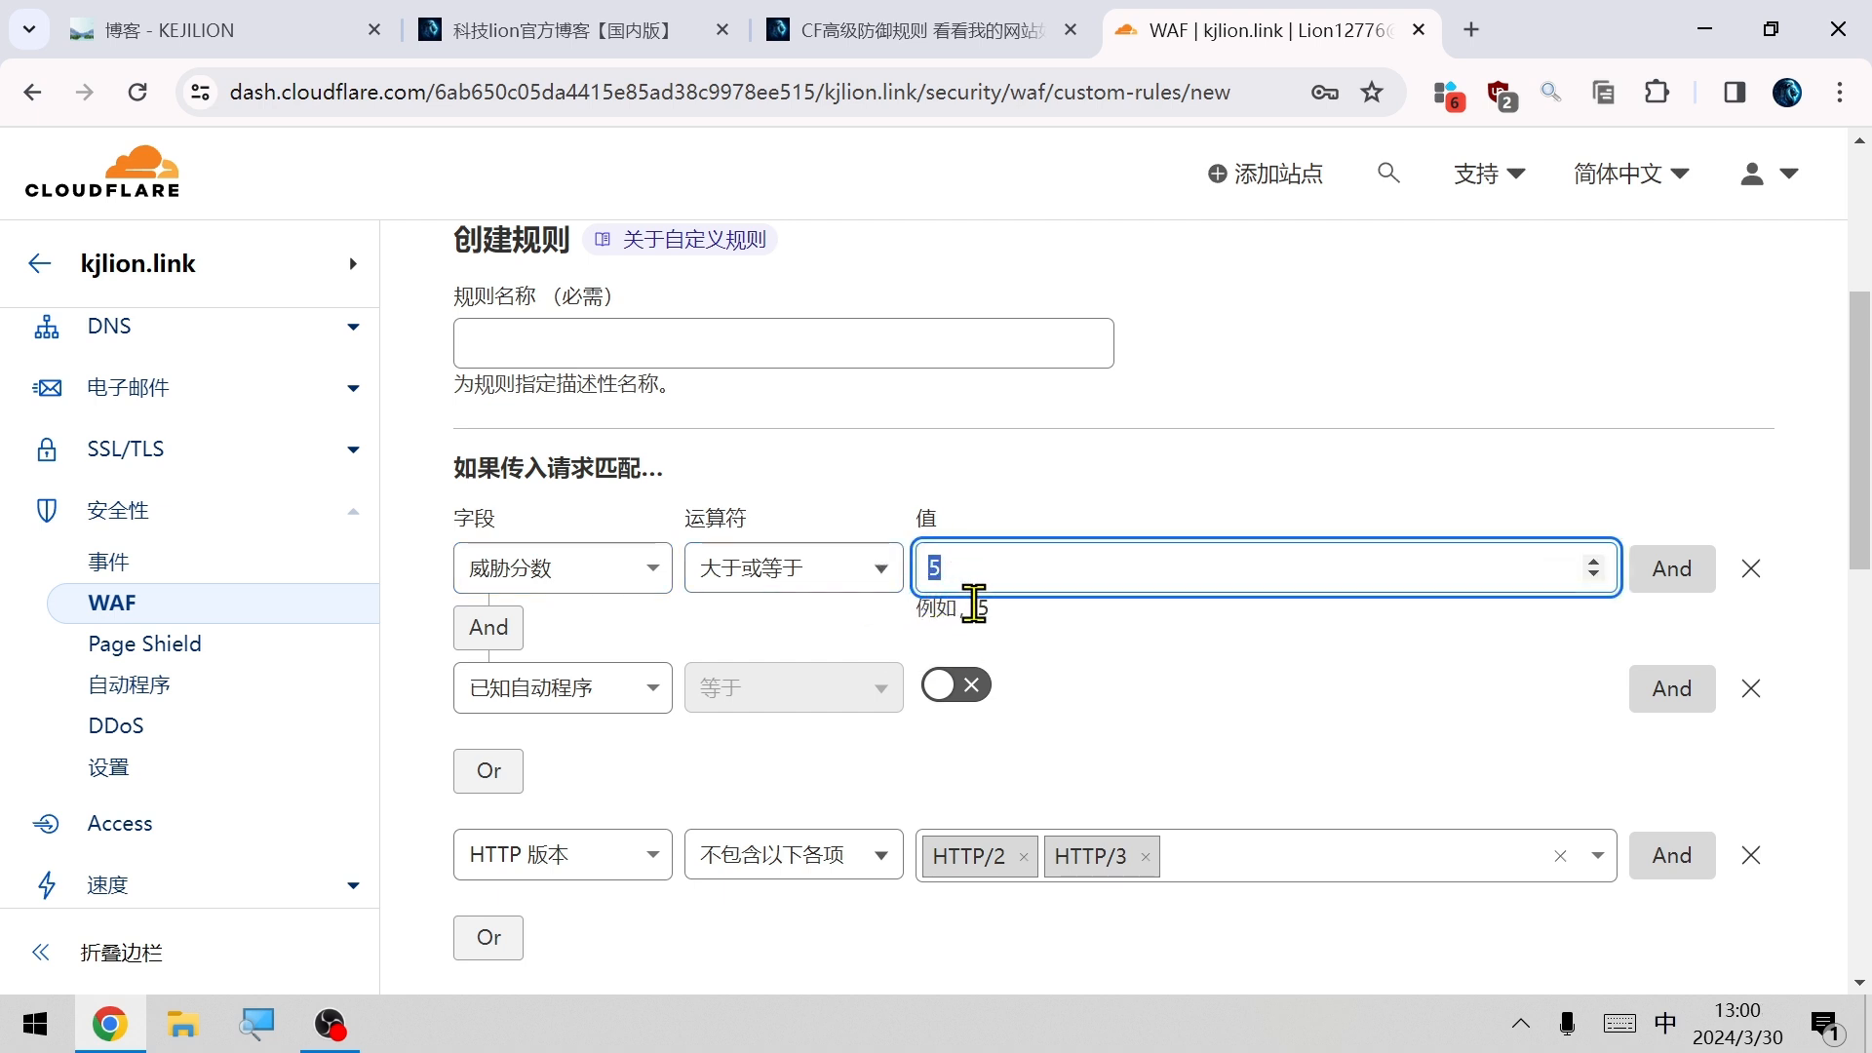
scroll(974, 604, "down", 1)
scroll(738, 629, "down", 1)
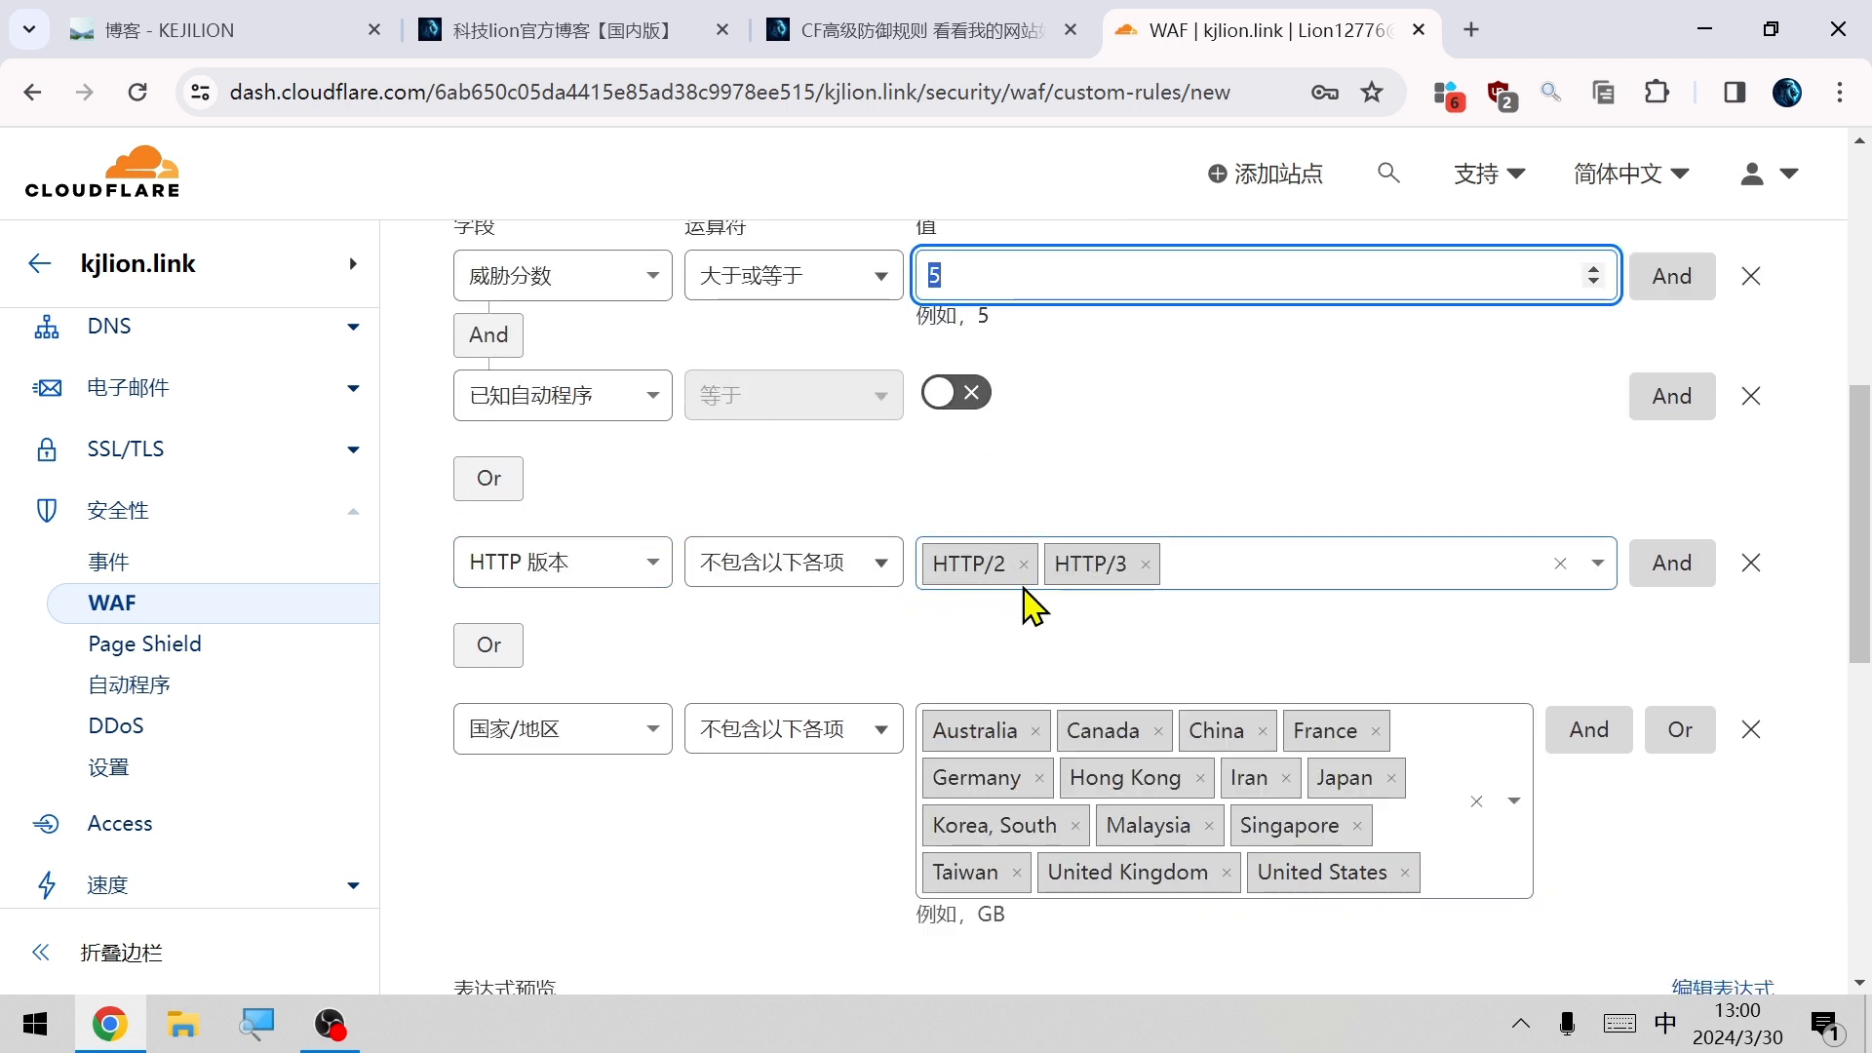
left_click(970, 574)
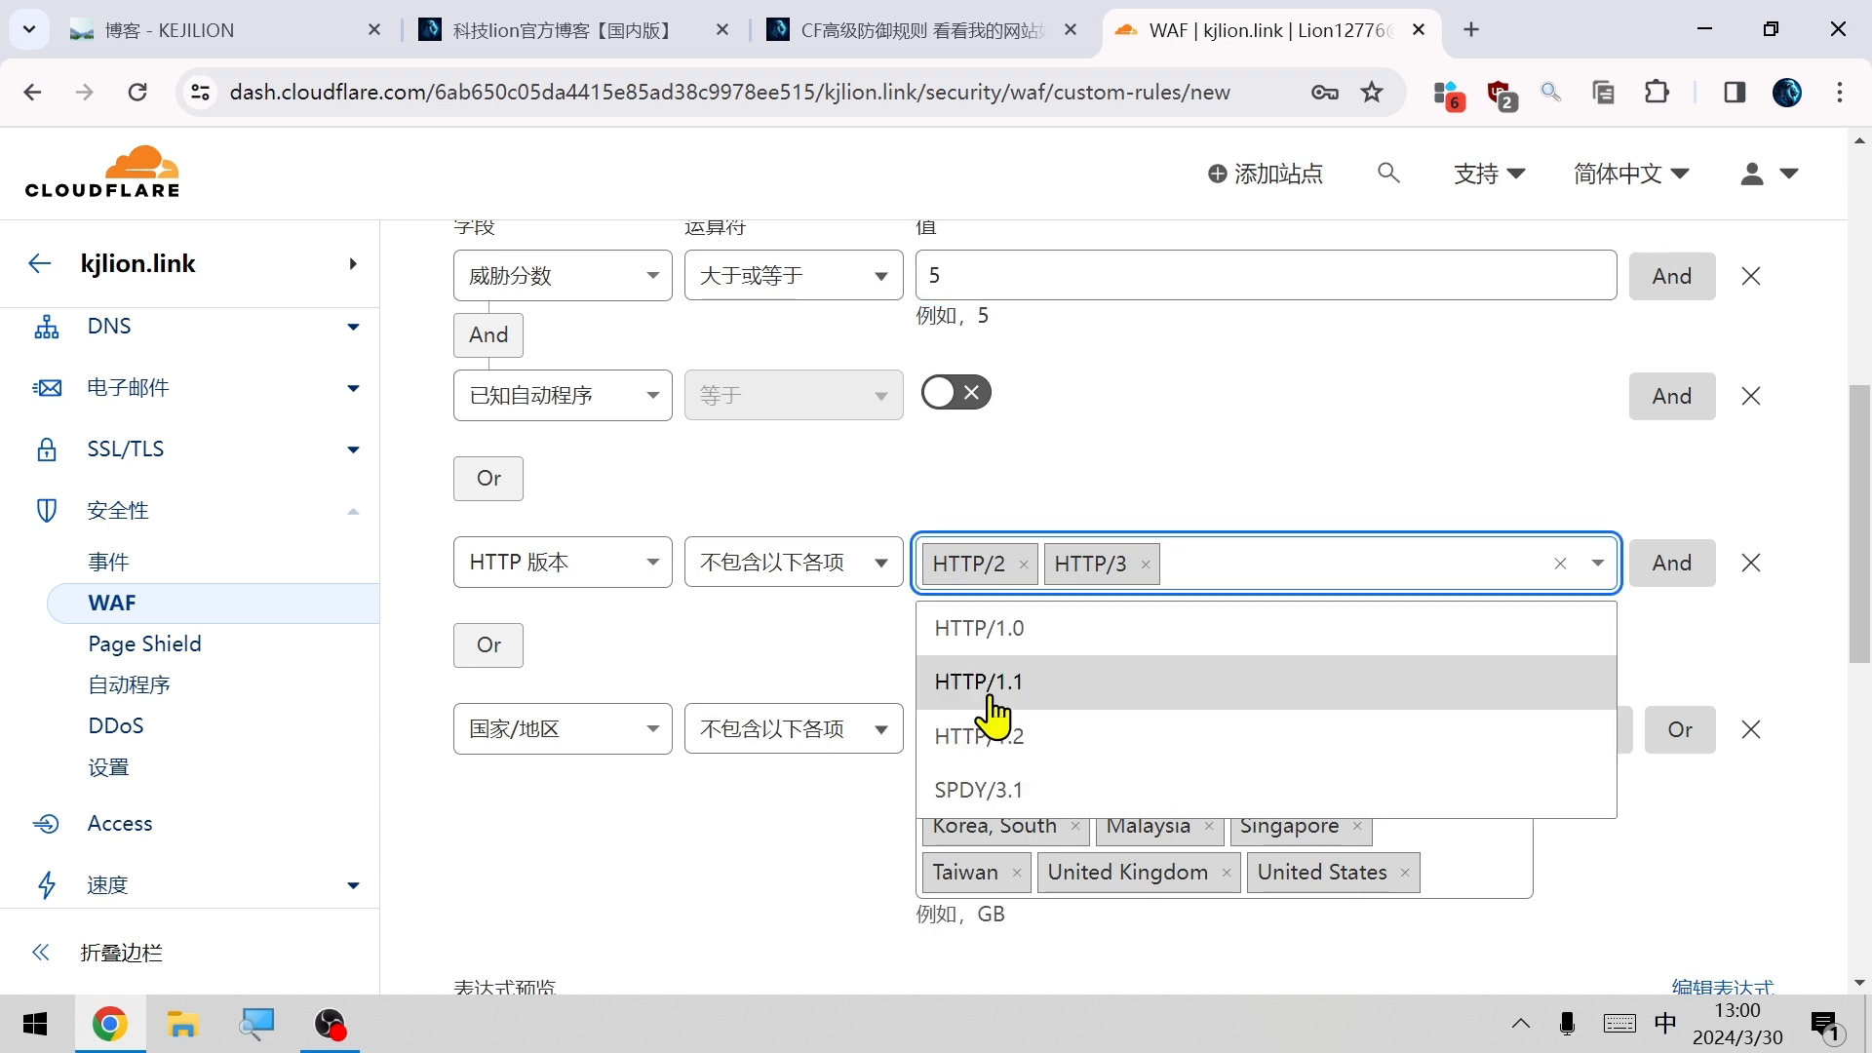
left_click(980, 682)
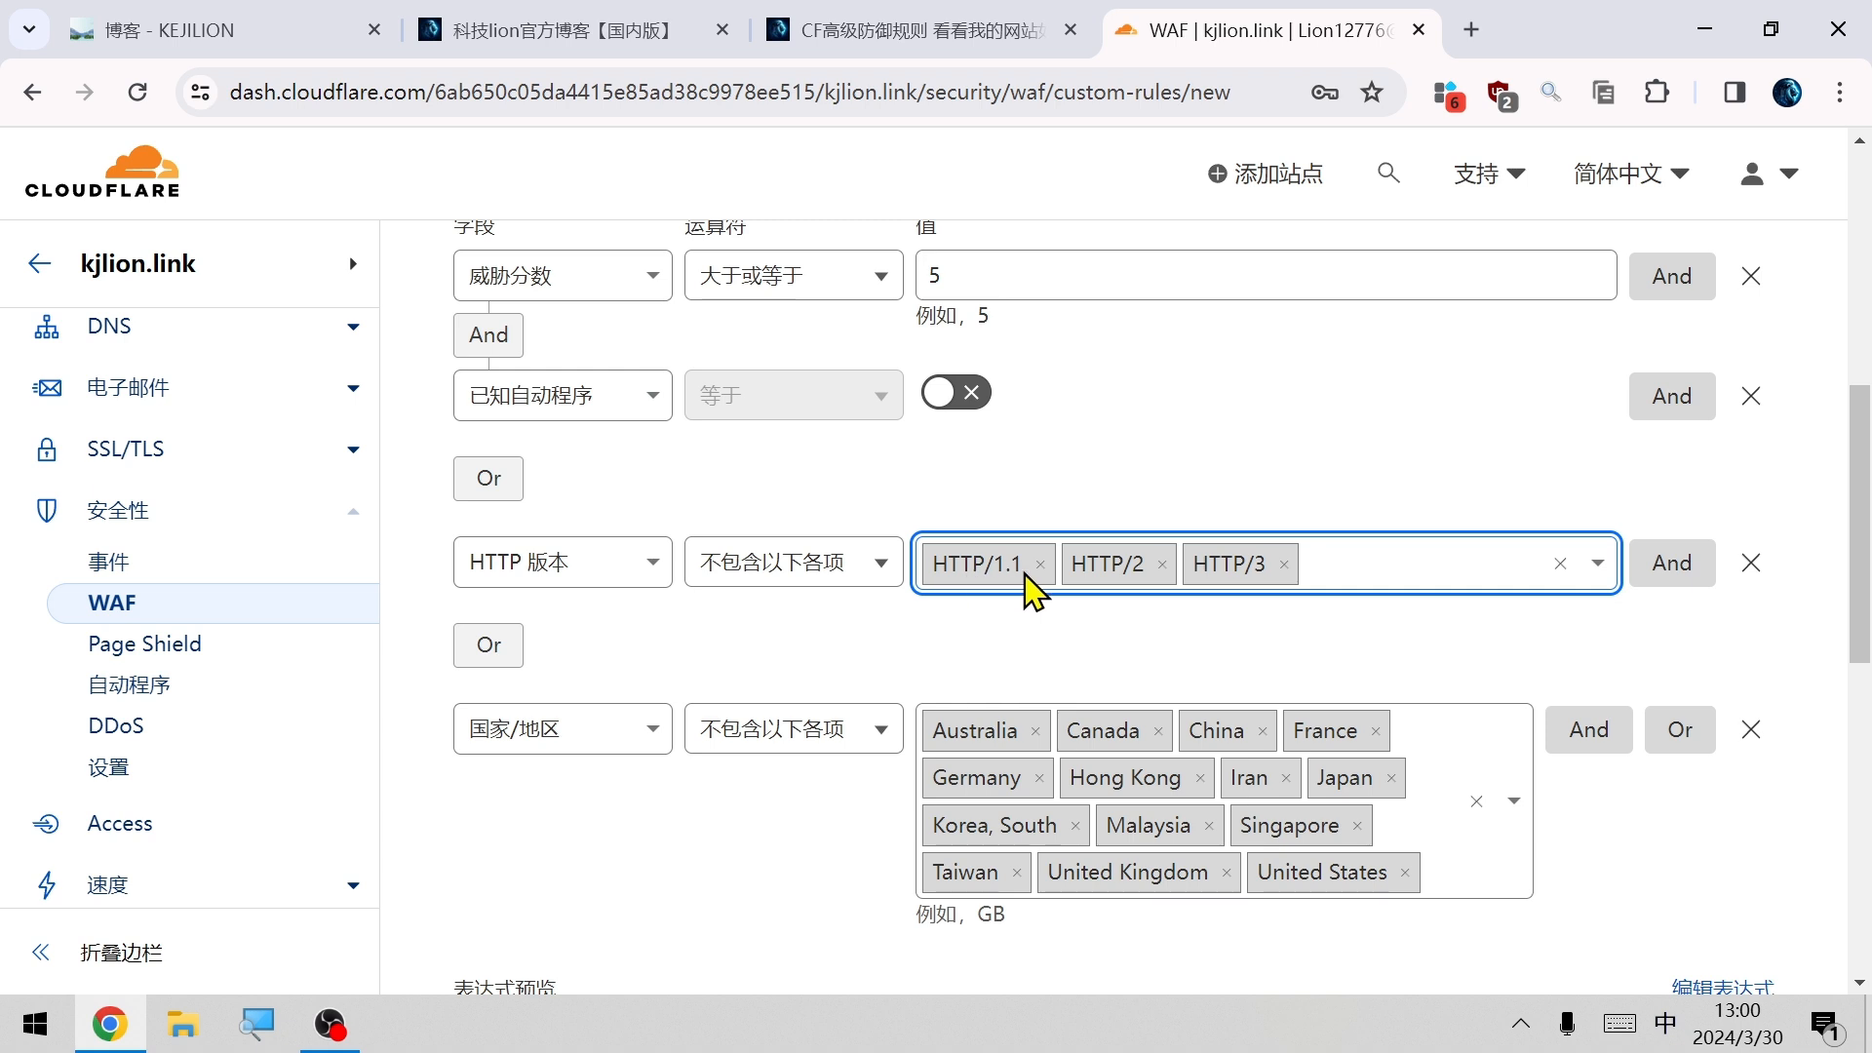
left_click(1039, 564)
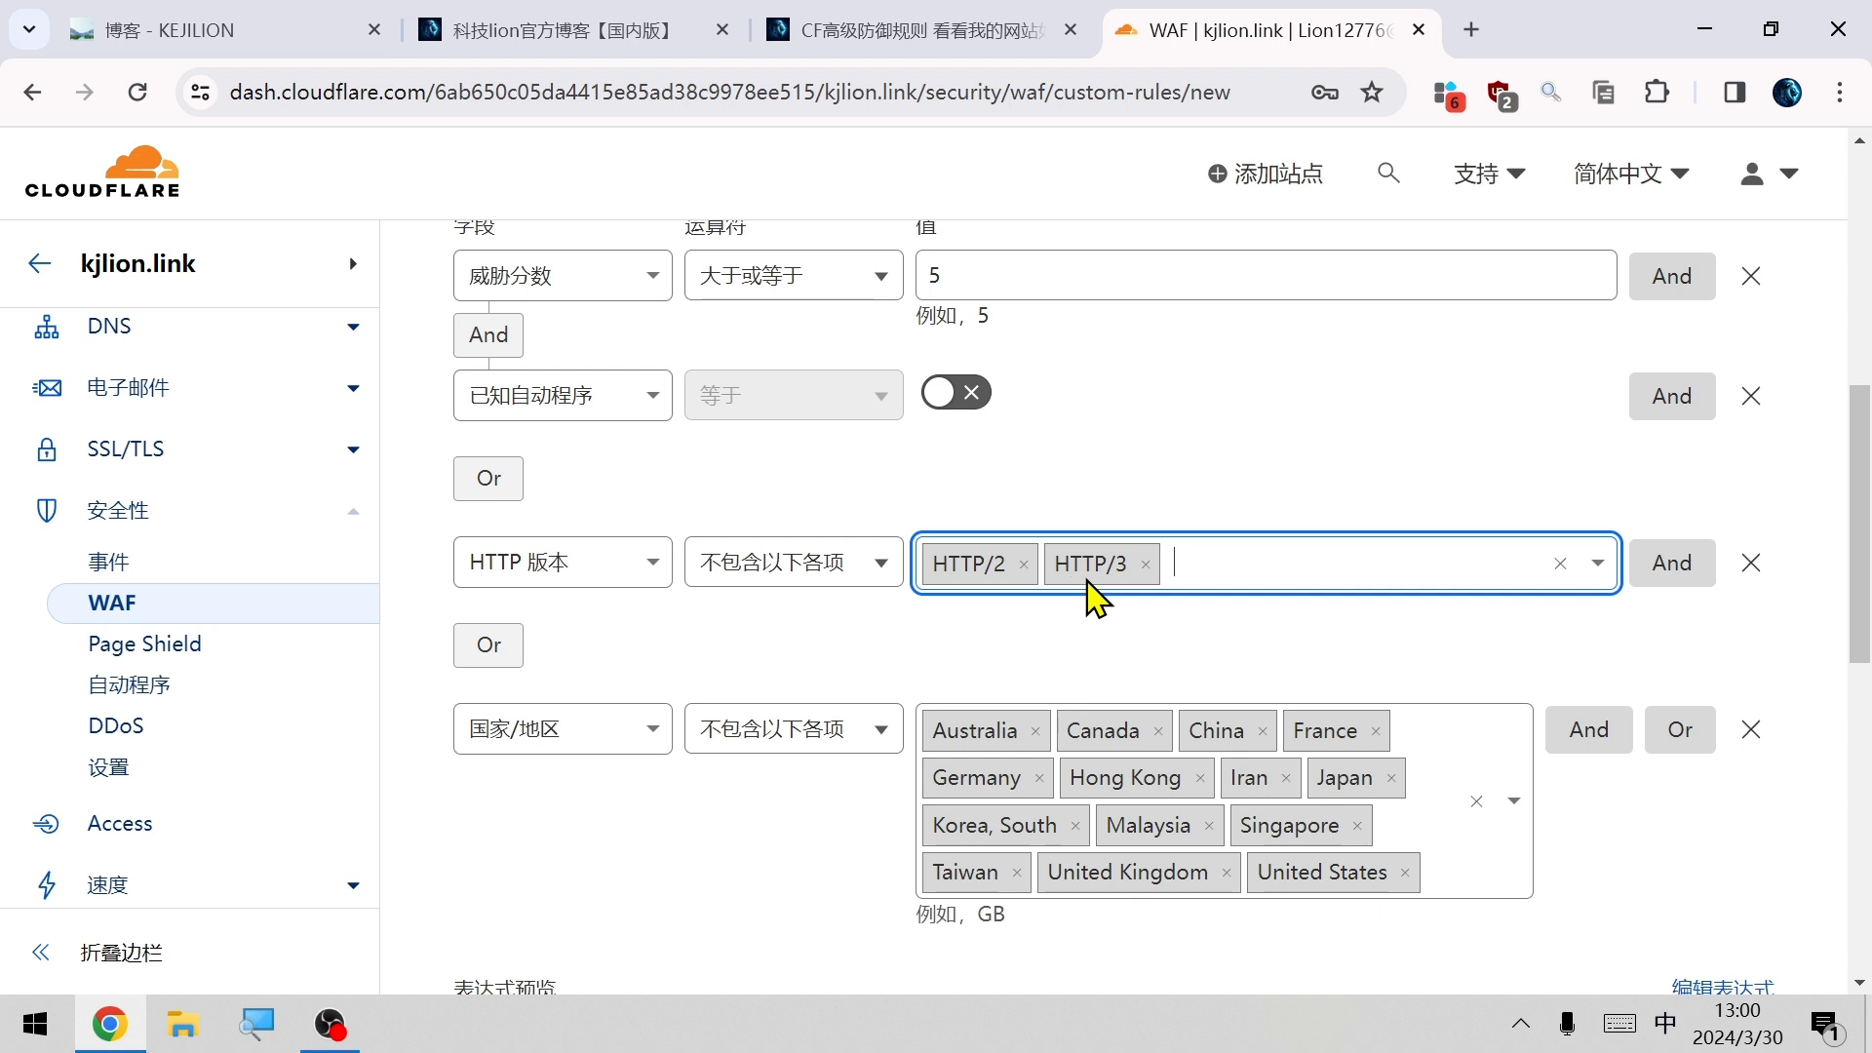
Remove United States from the third rule's country exclusion list and add it back.
scroll(1096, 597, "down", 1)
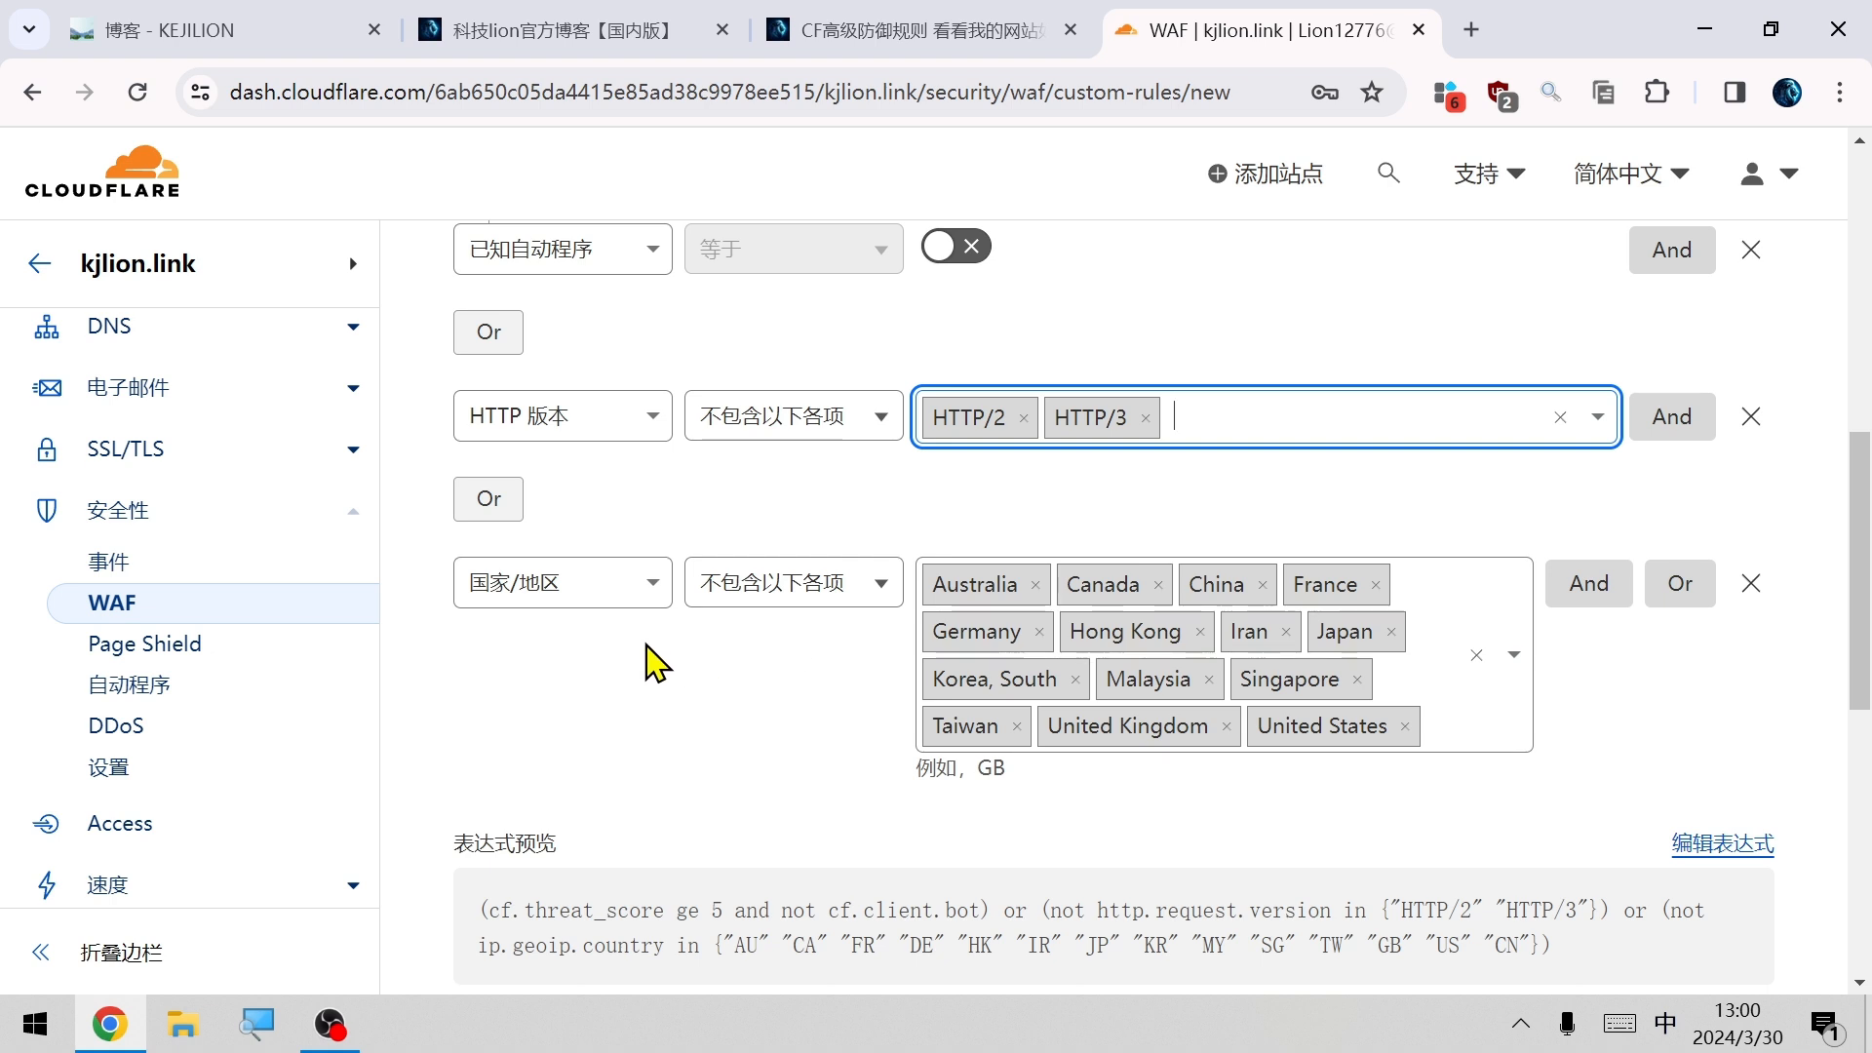
left_click(585, 648)
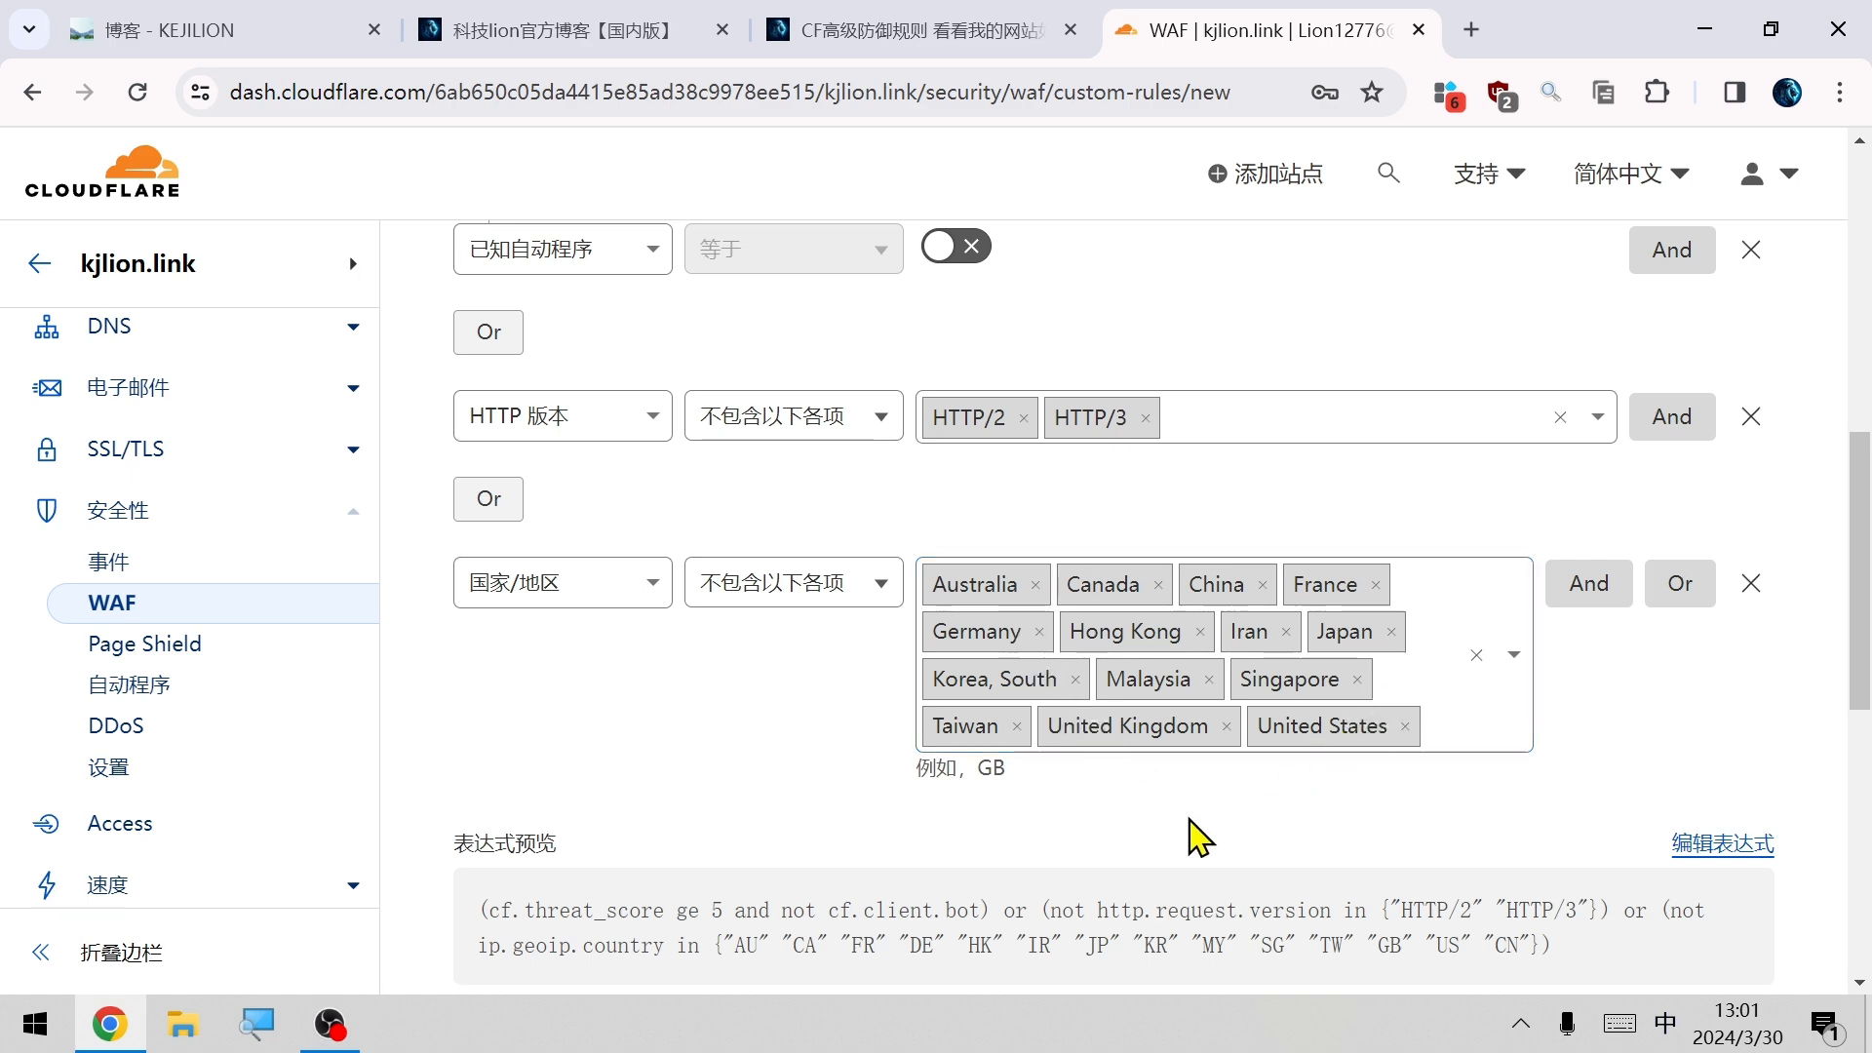
scroll(1479, 658, "down", 1)
left_click(1477, 661)
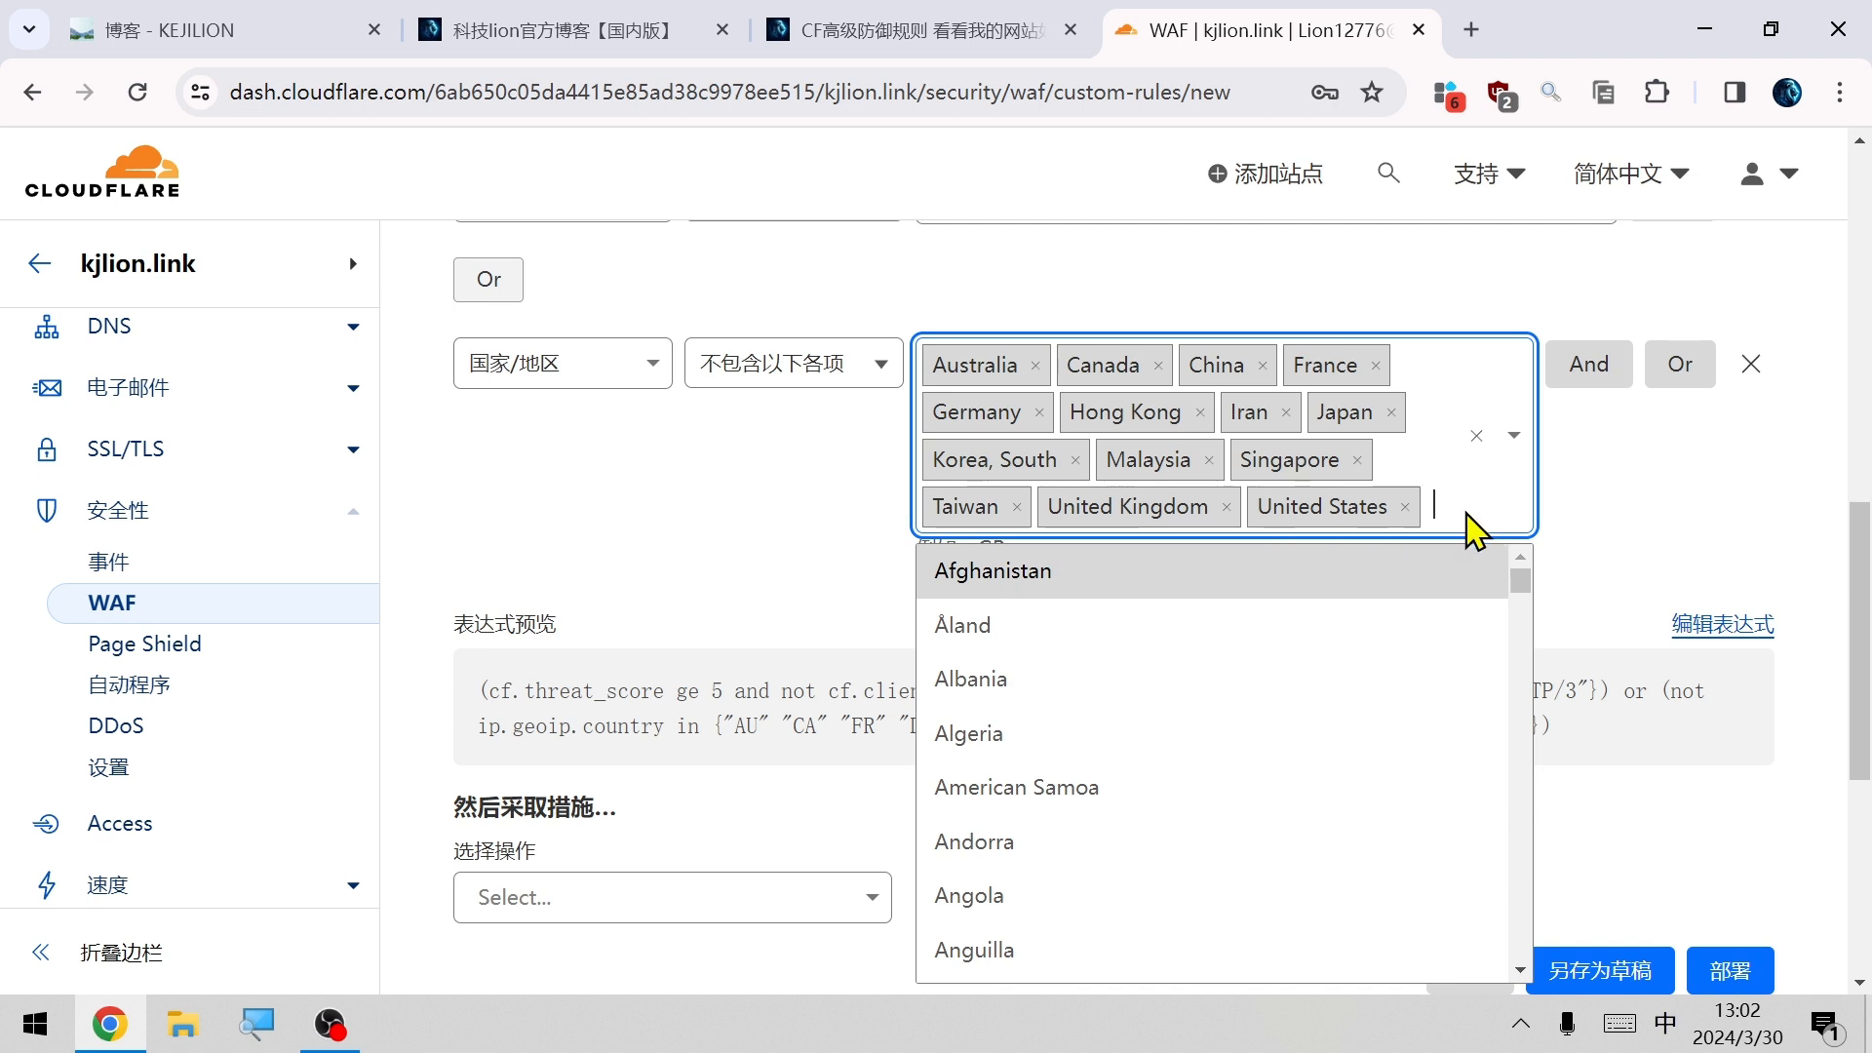
left_click(1405, 507)
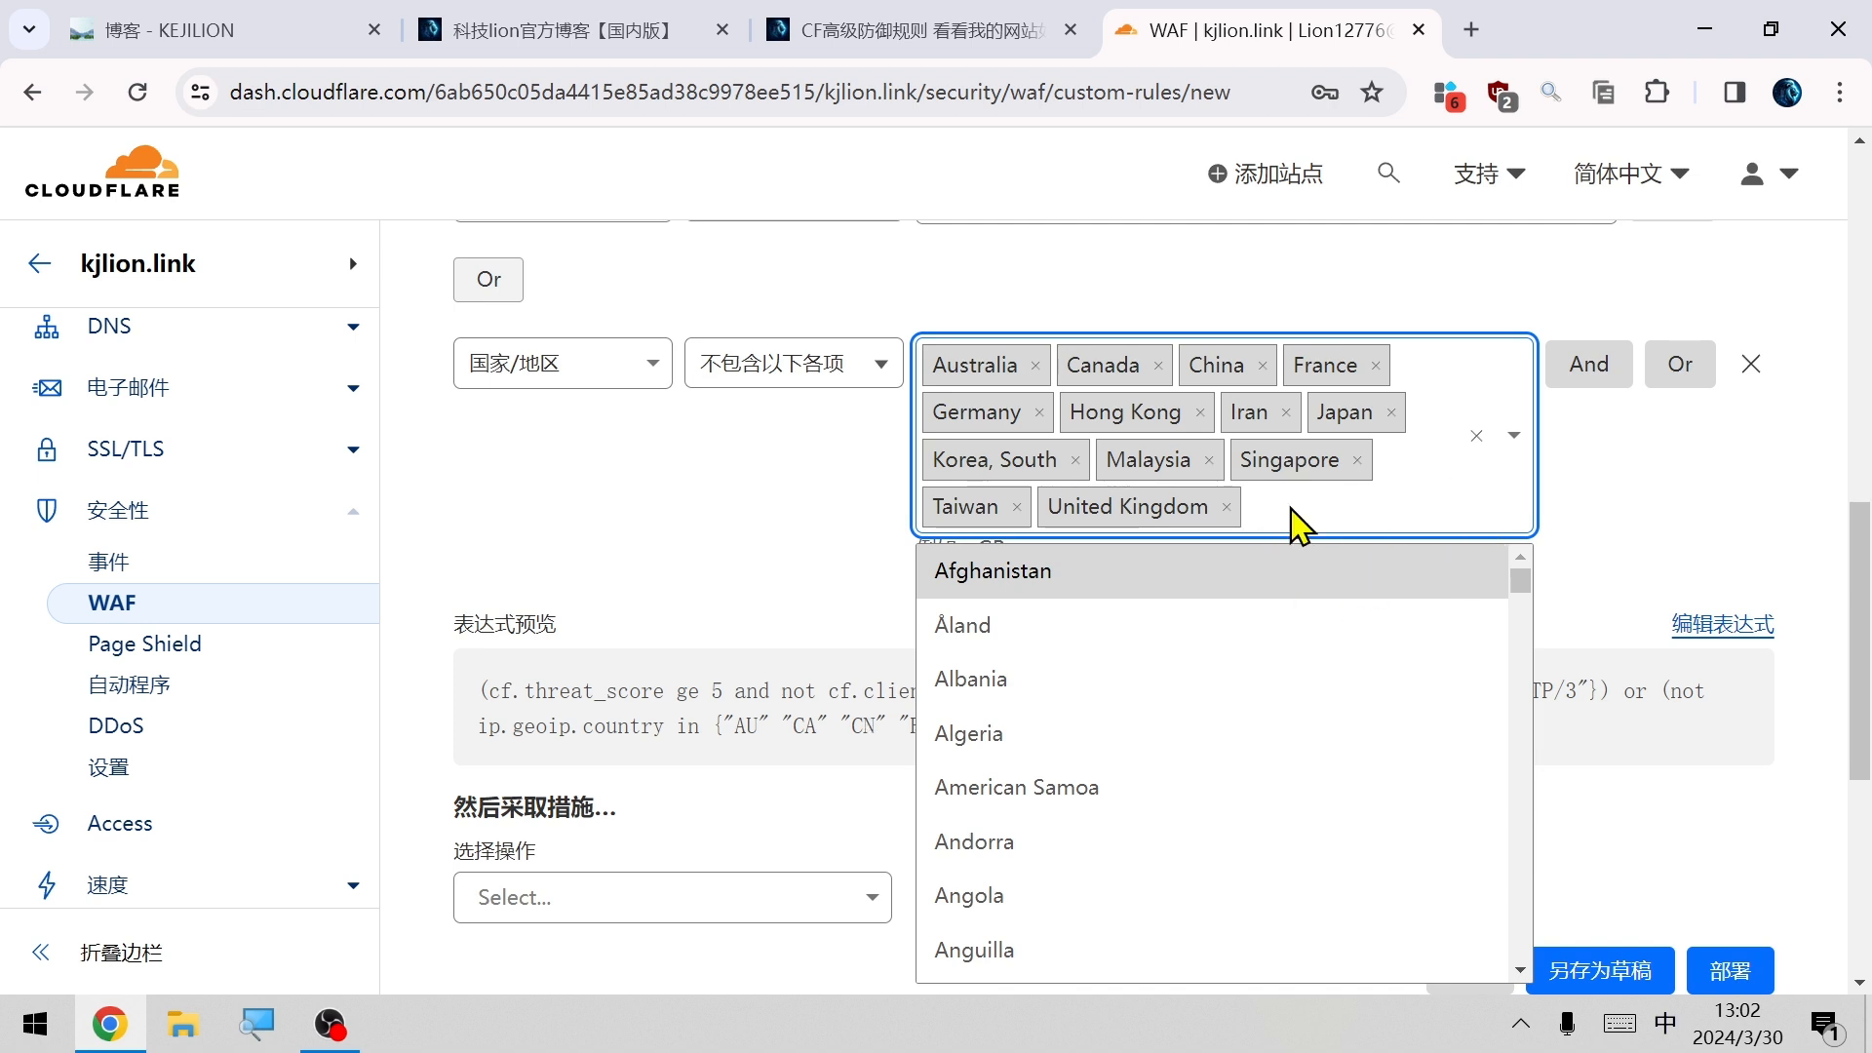
type("US")
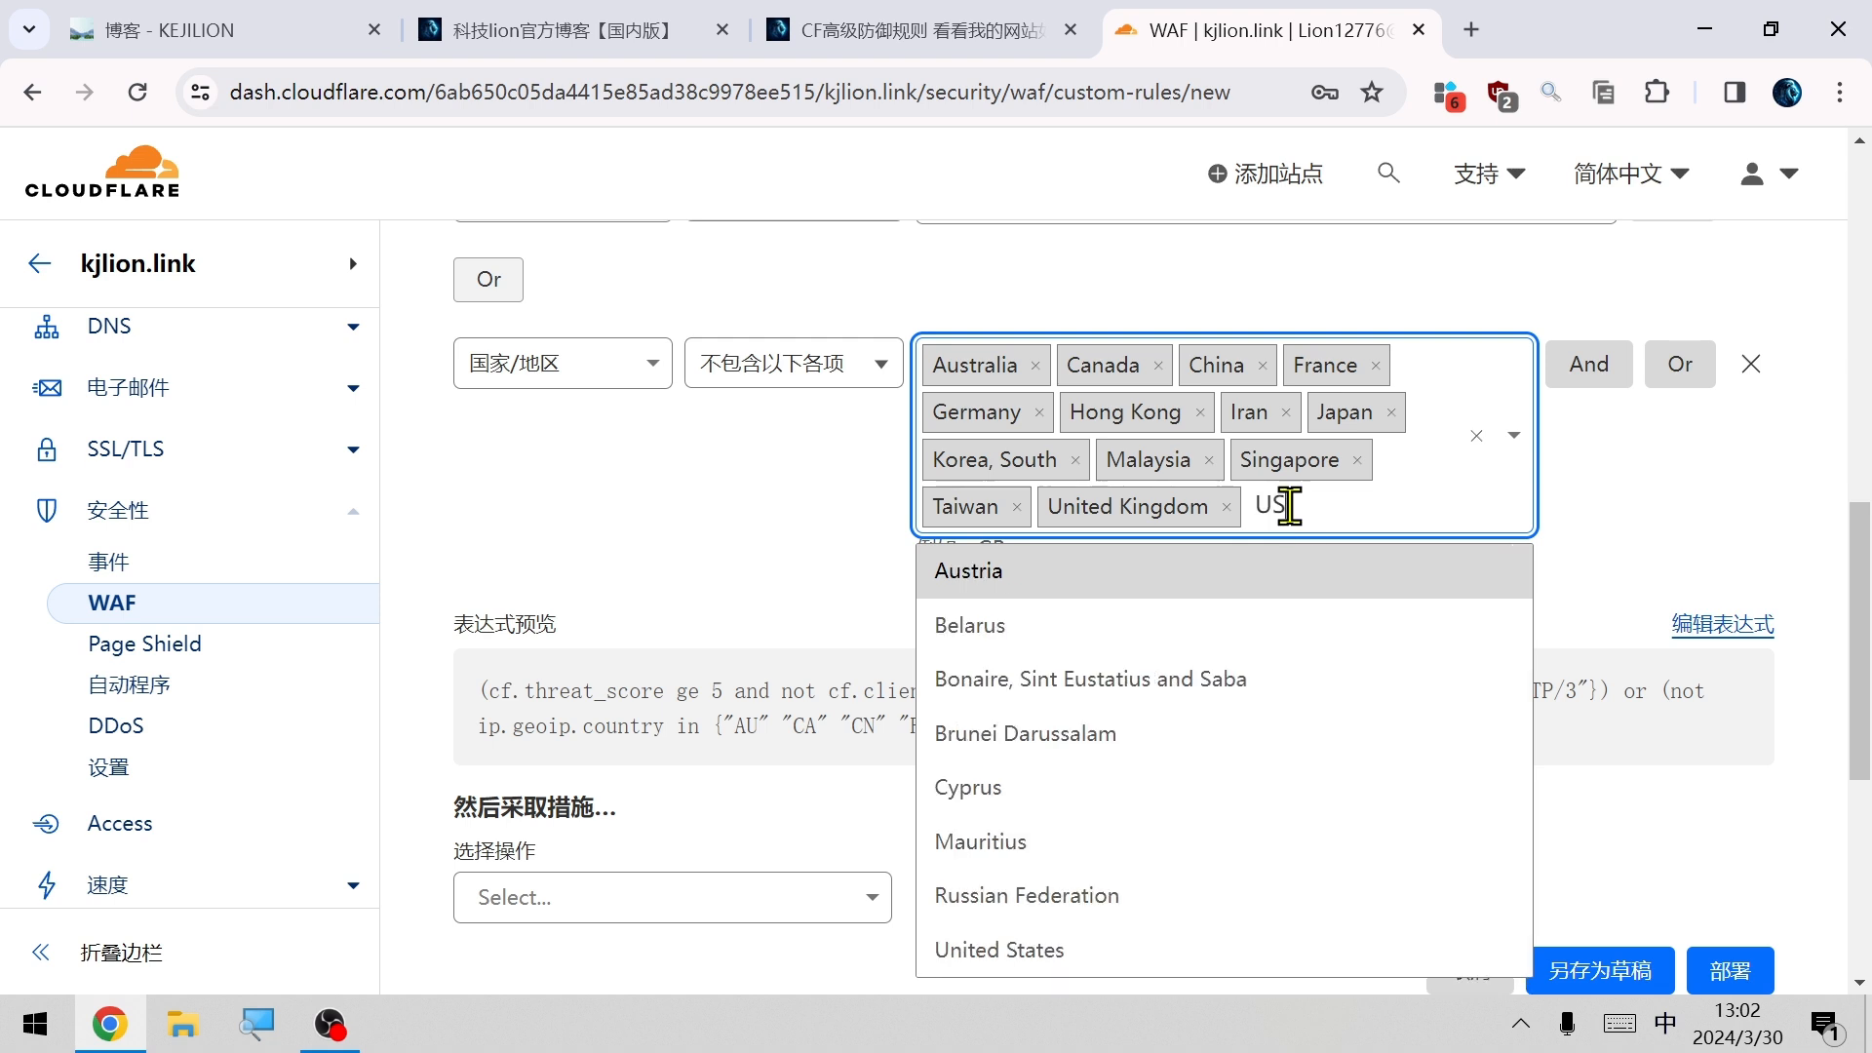
left_click(997, 951)
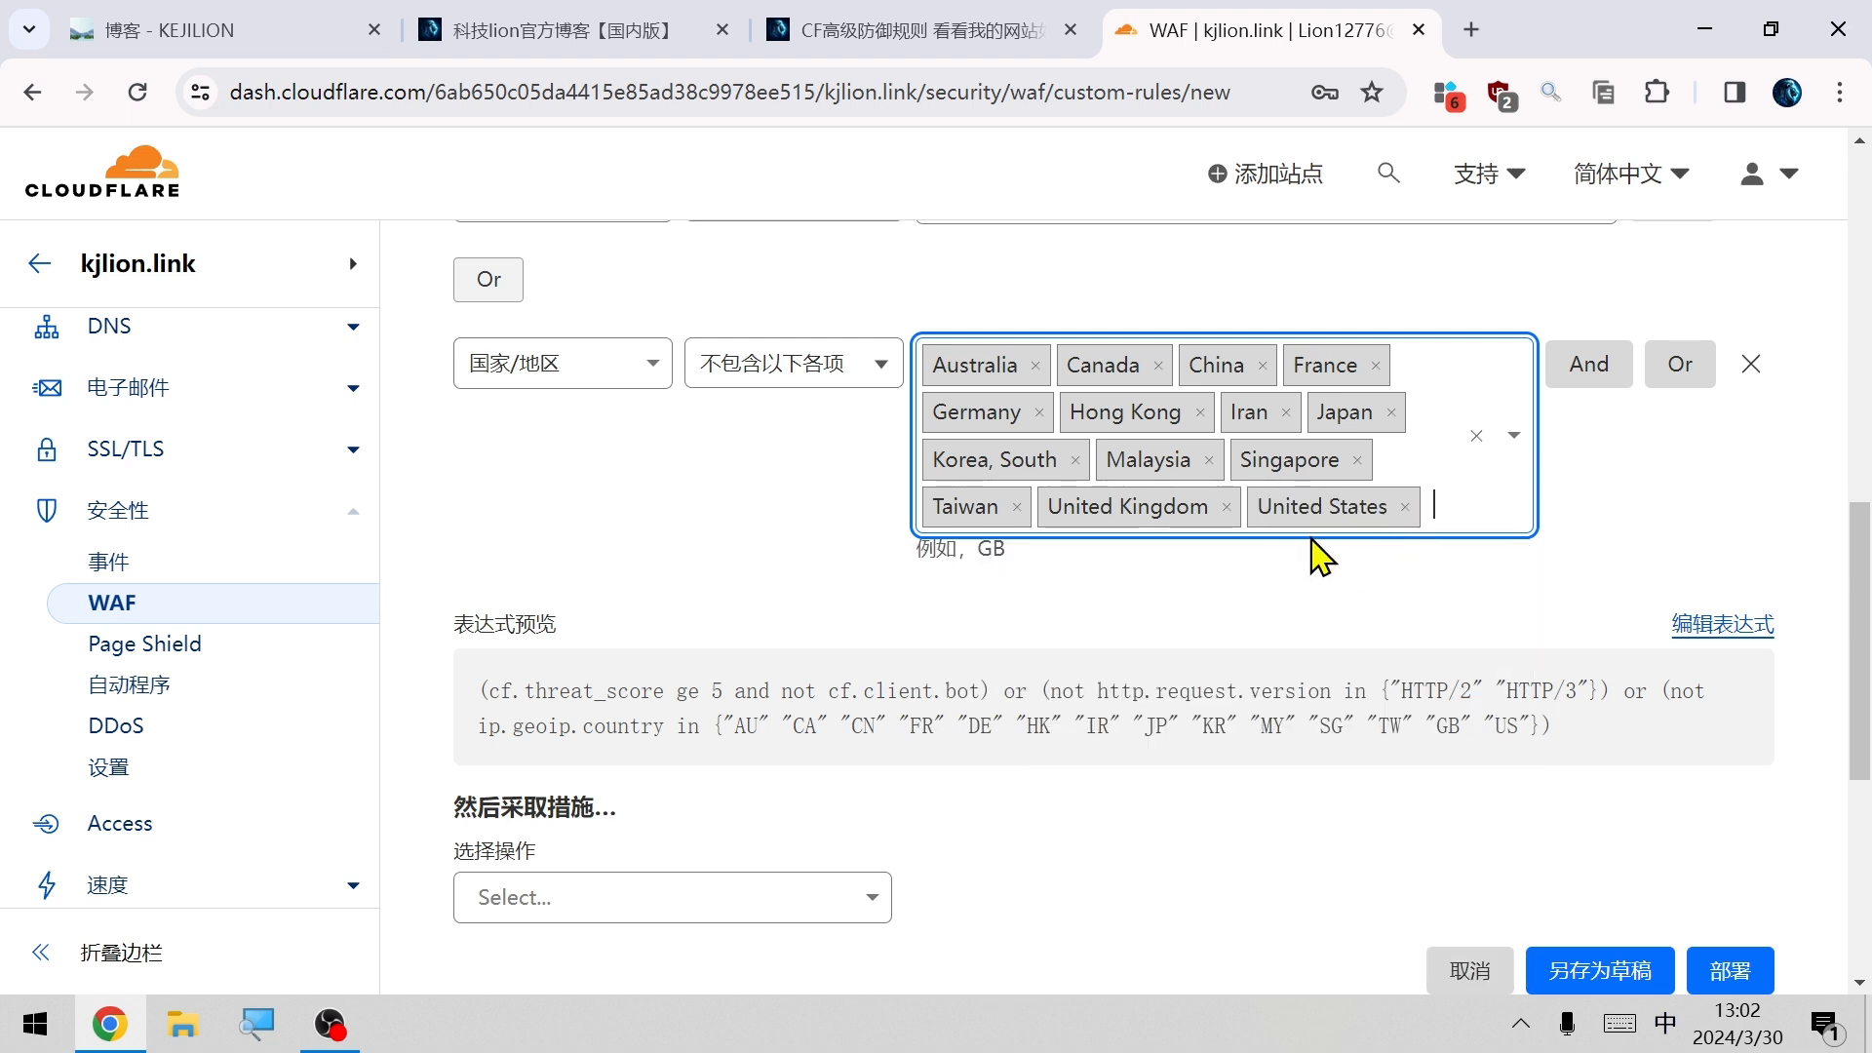
Choose 托管质询 as the third rule's action, name the rule 恶意流量, review its conditions, and deploy it.
left_click(497, 897)
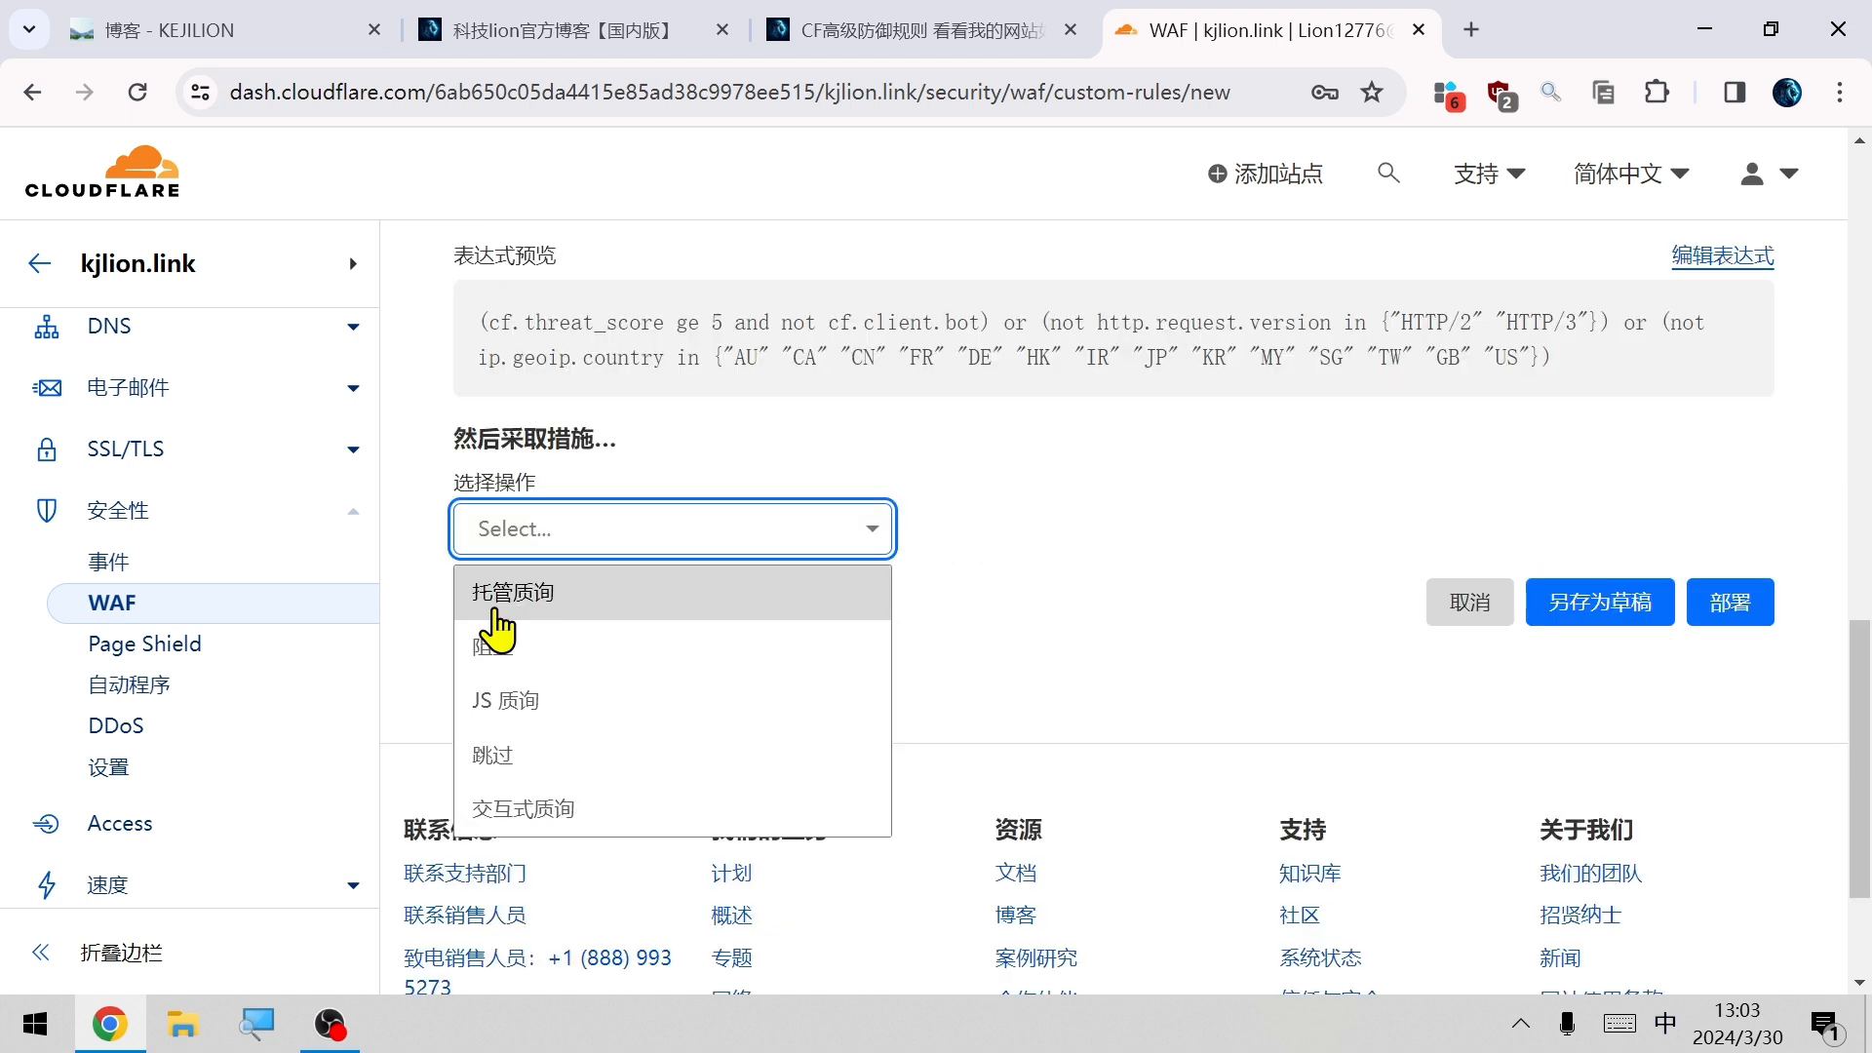
left_click(498, 592)
scroll(888, 682, "up", 10)
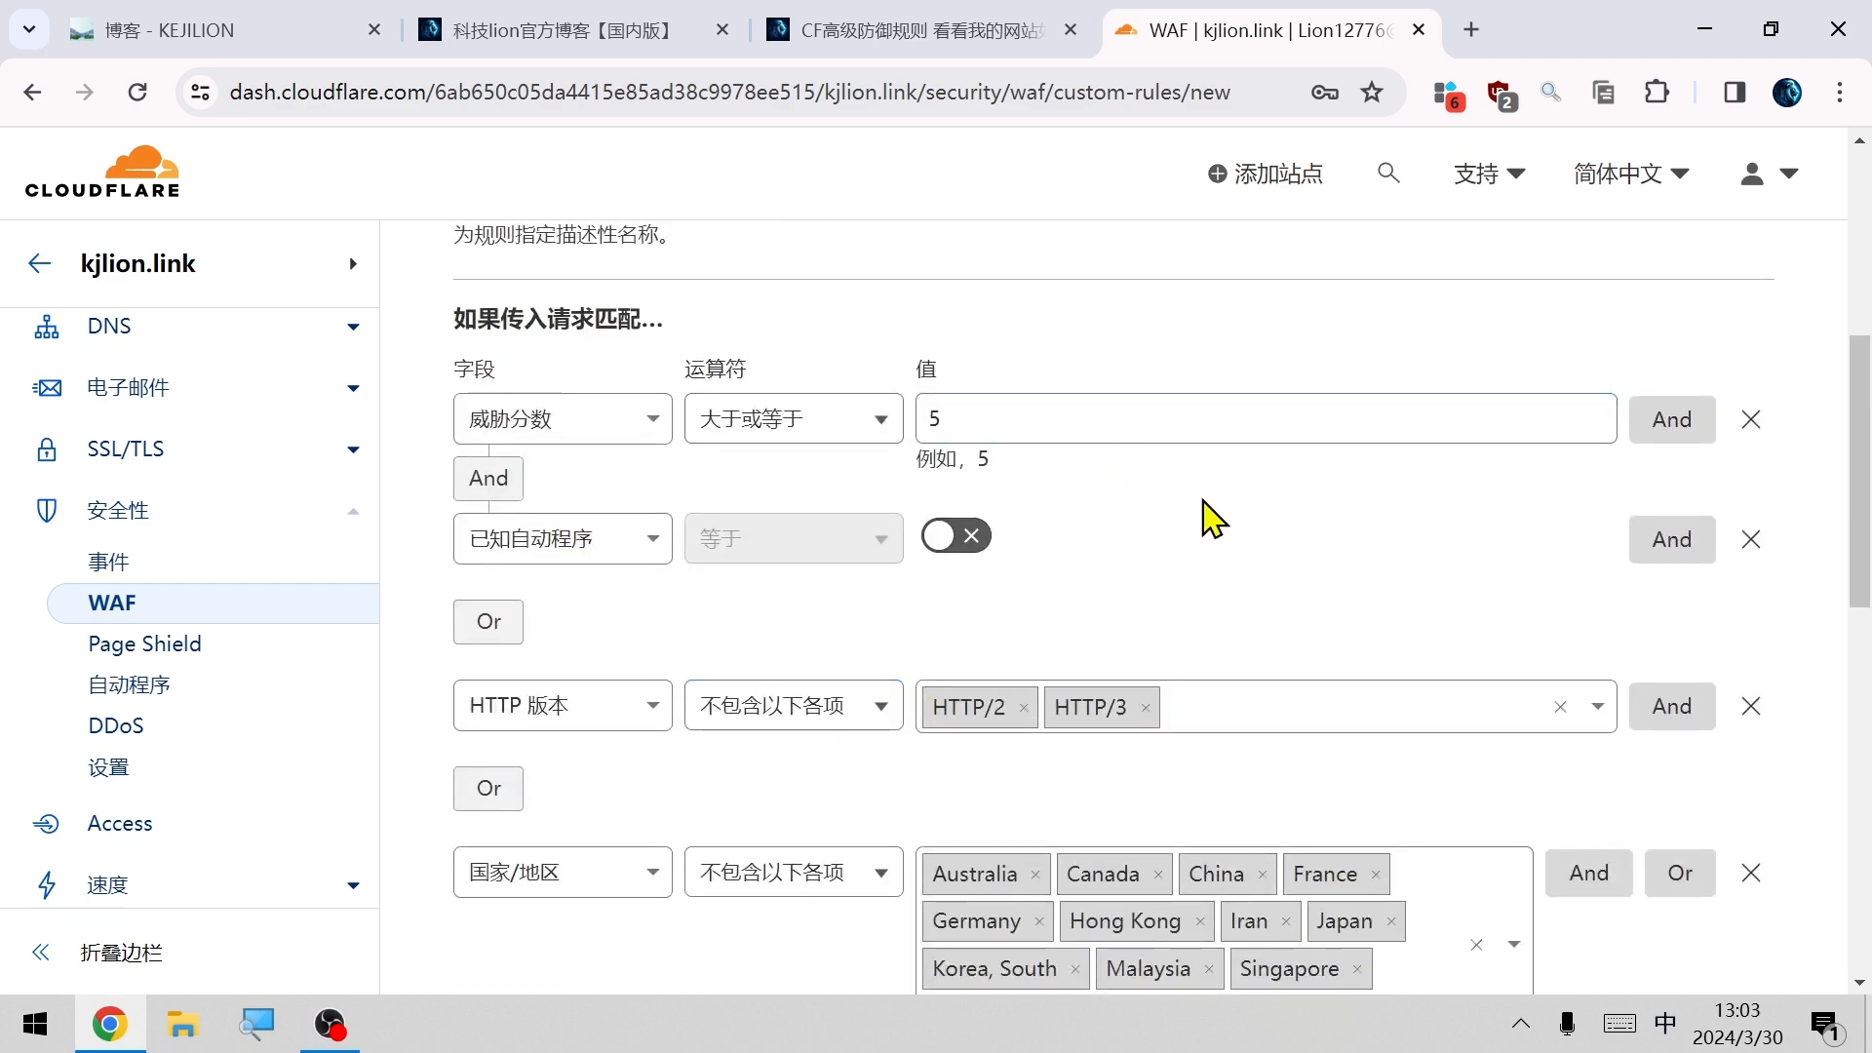
scroll(1212, 517, "down", 2)
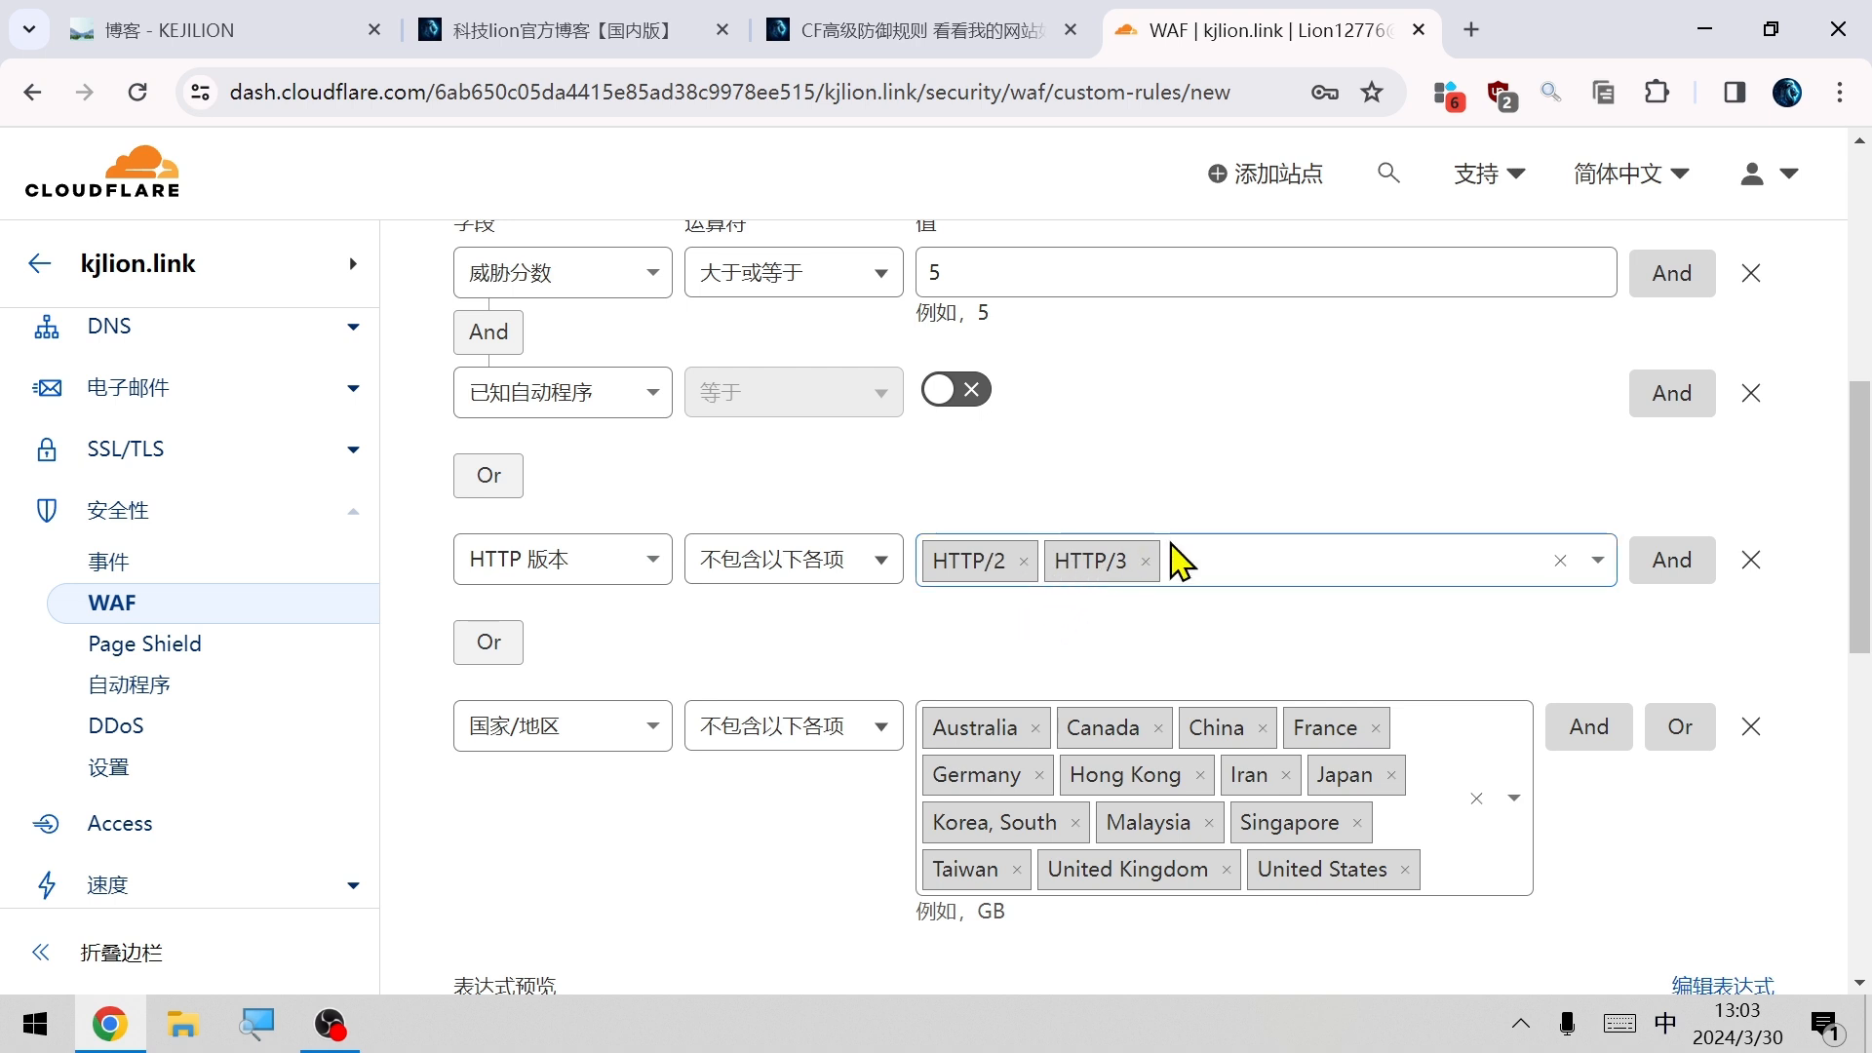
scroll(1219, 634, "down", 1)
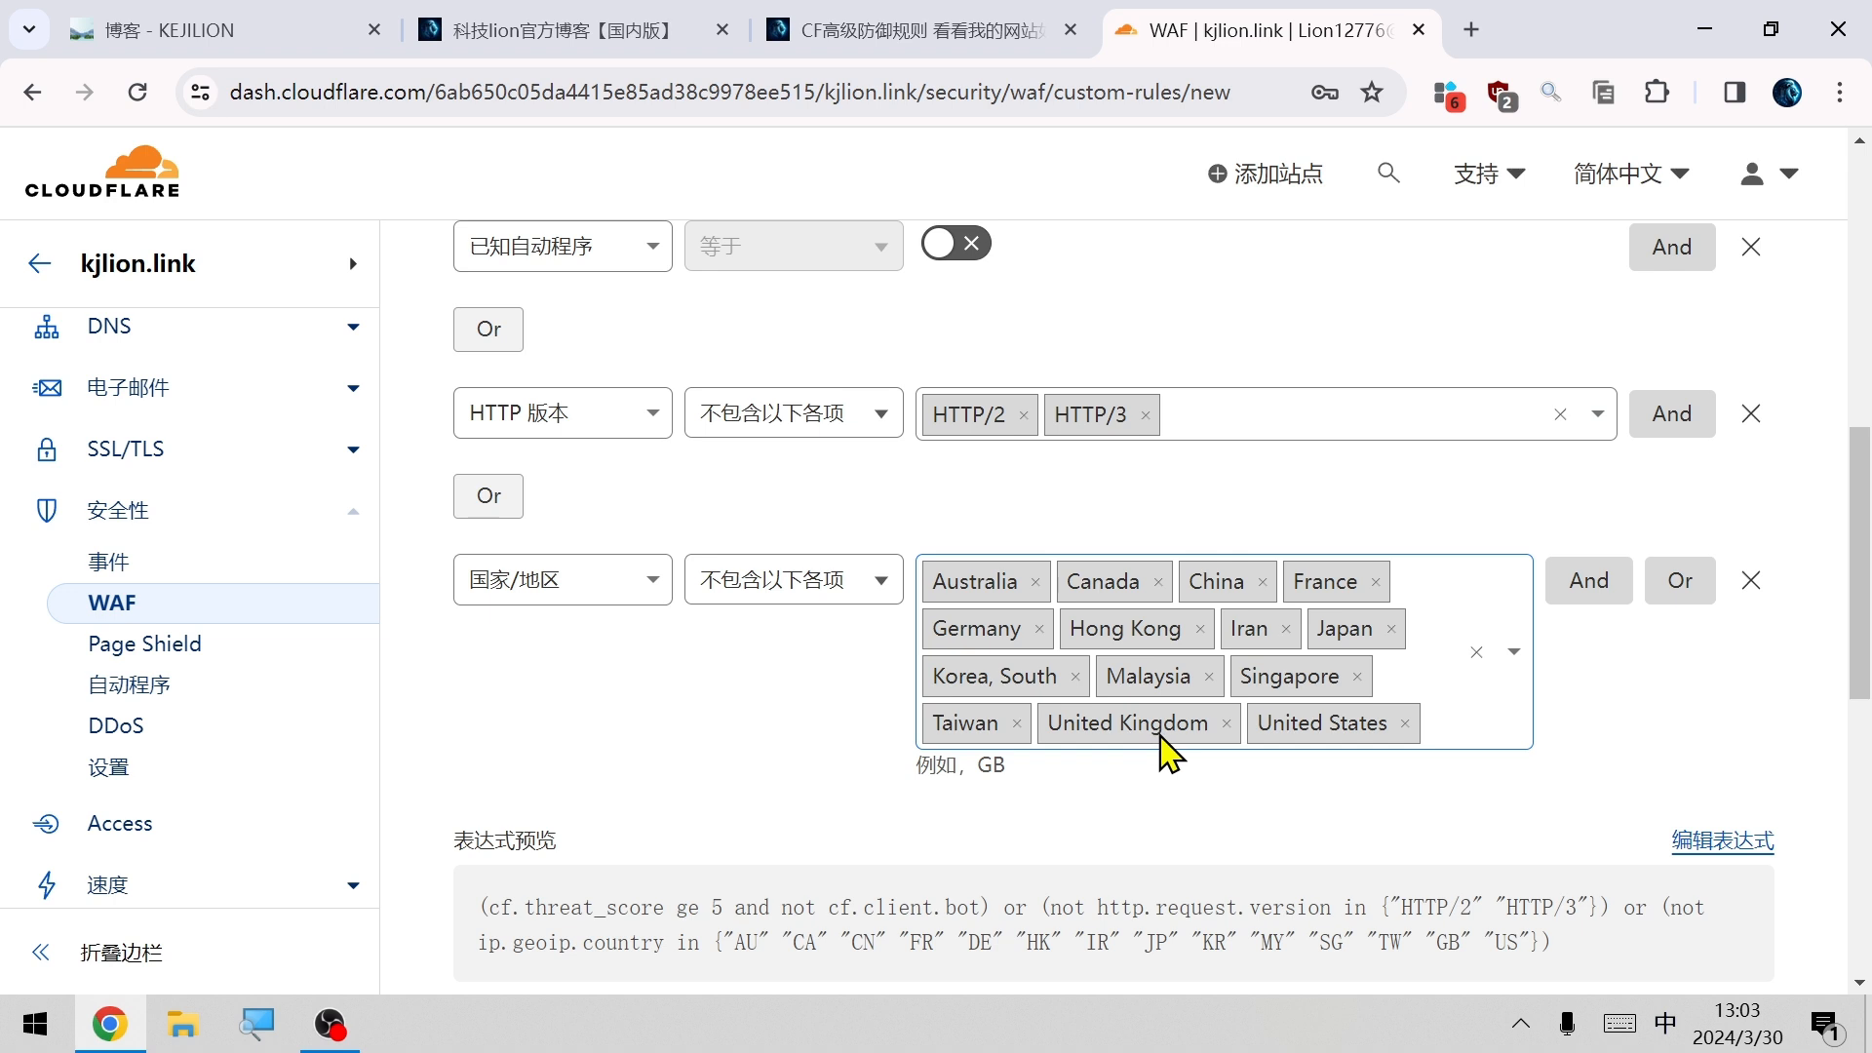
scroll(1167, 751, "down", 4)
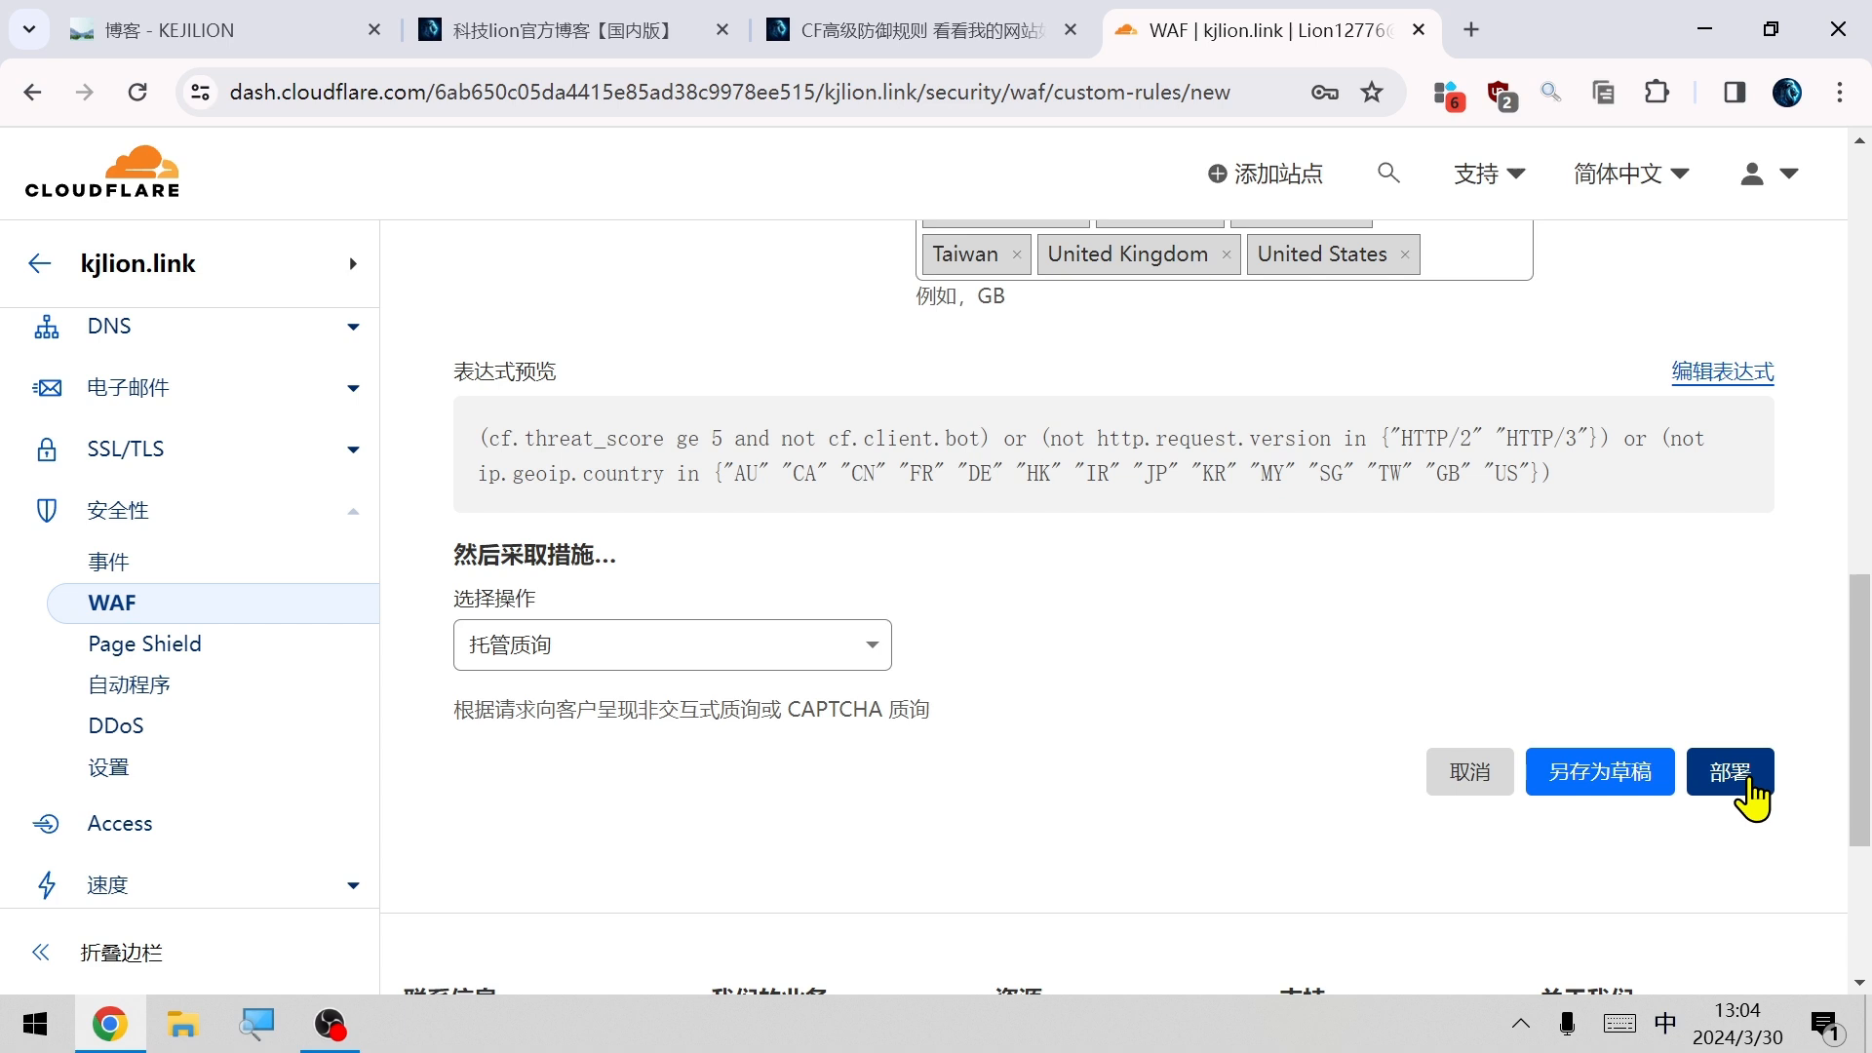
left_click(1749, 779)
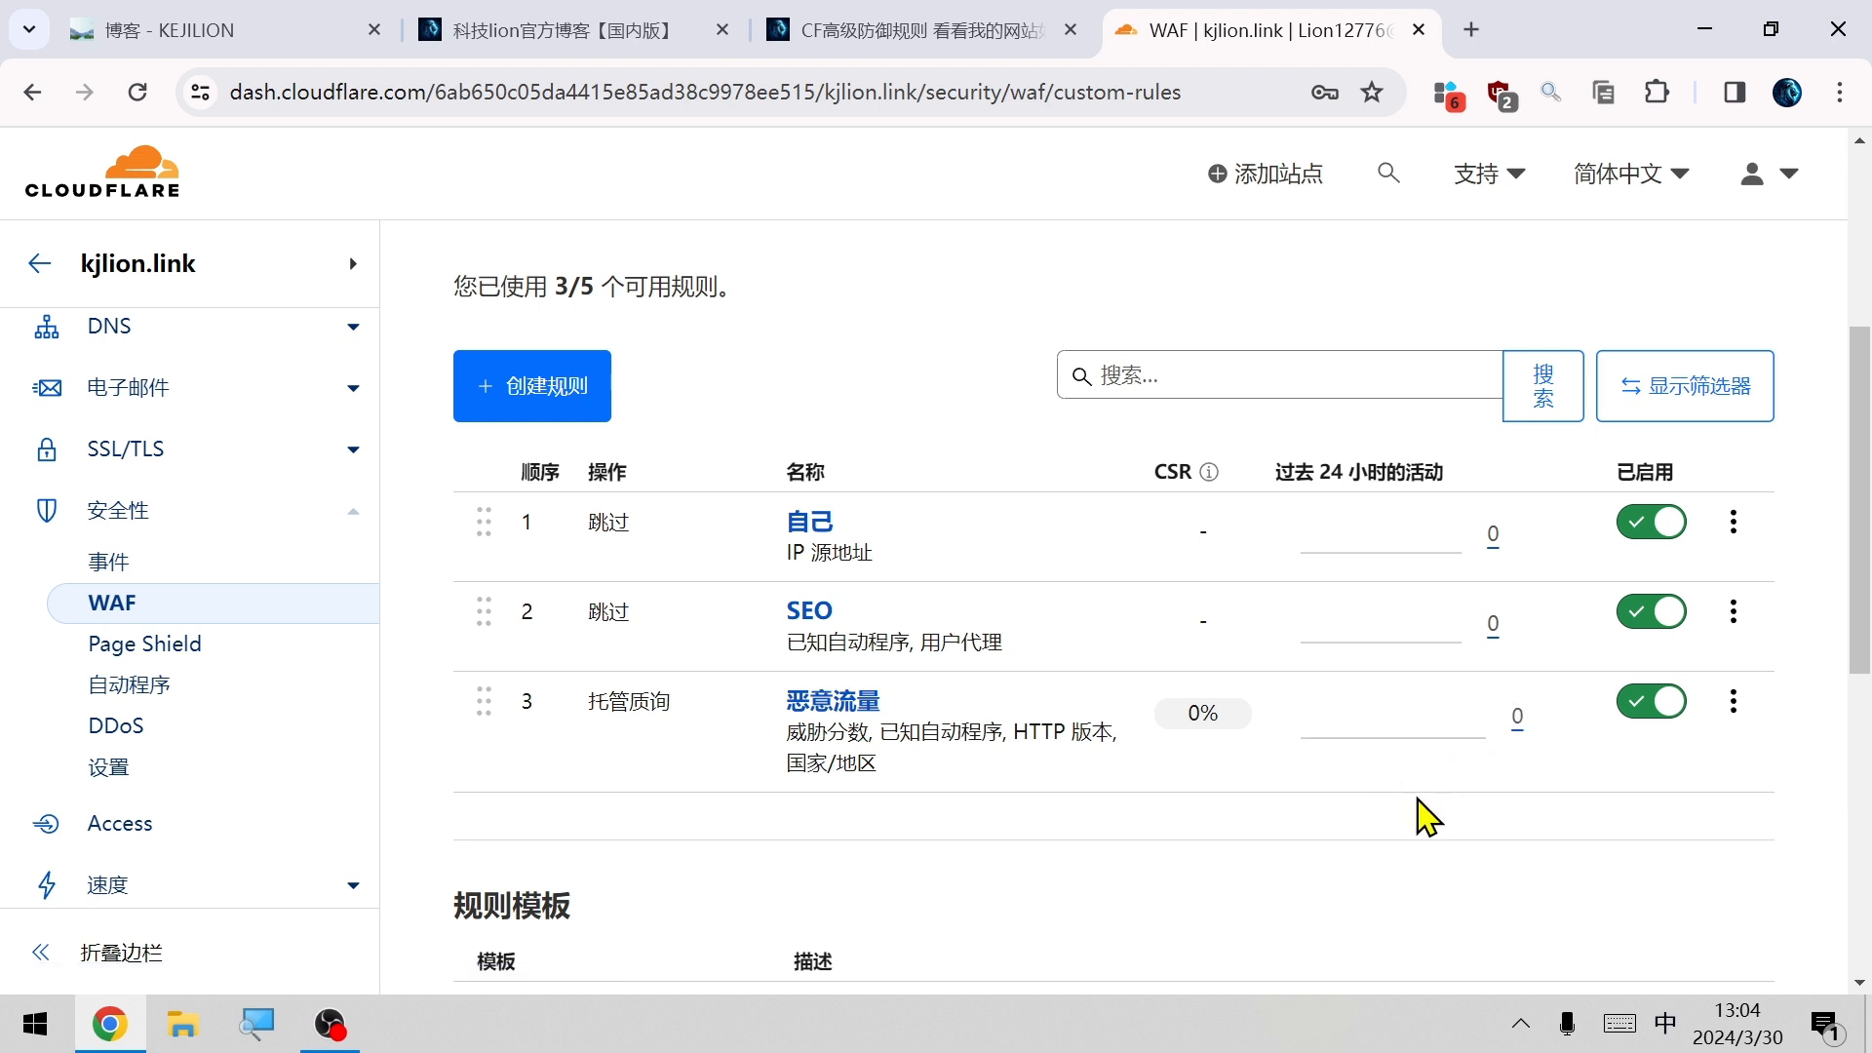
Start a rate limiting rule named 恶意流量 that matches requests whose URI path contains "/".
scroll(1411, 835, "up", 5)
left_click(653, 534)
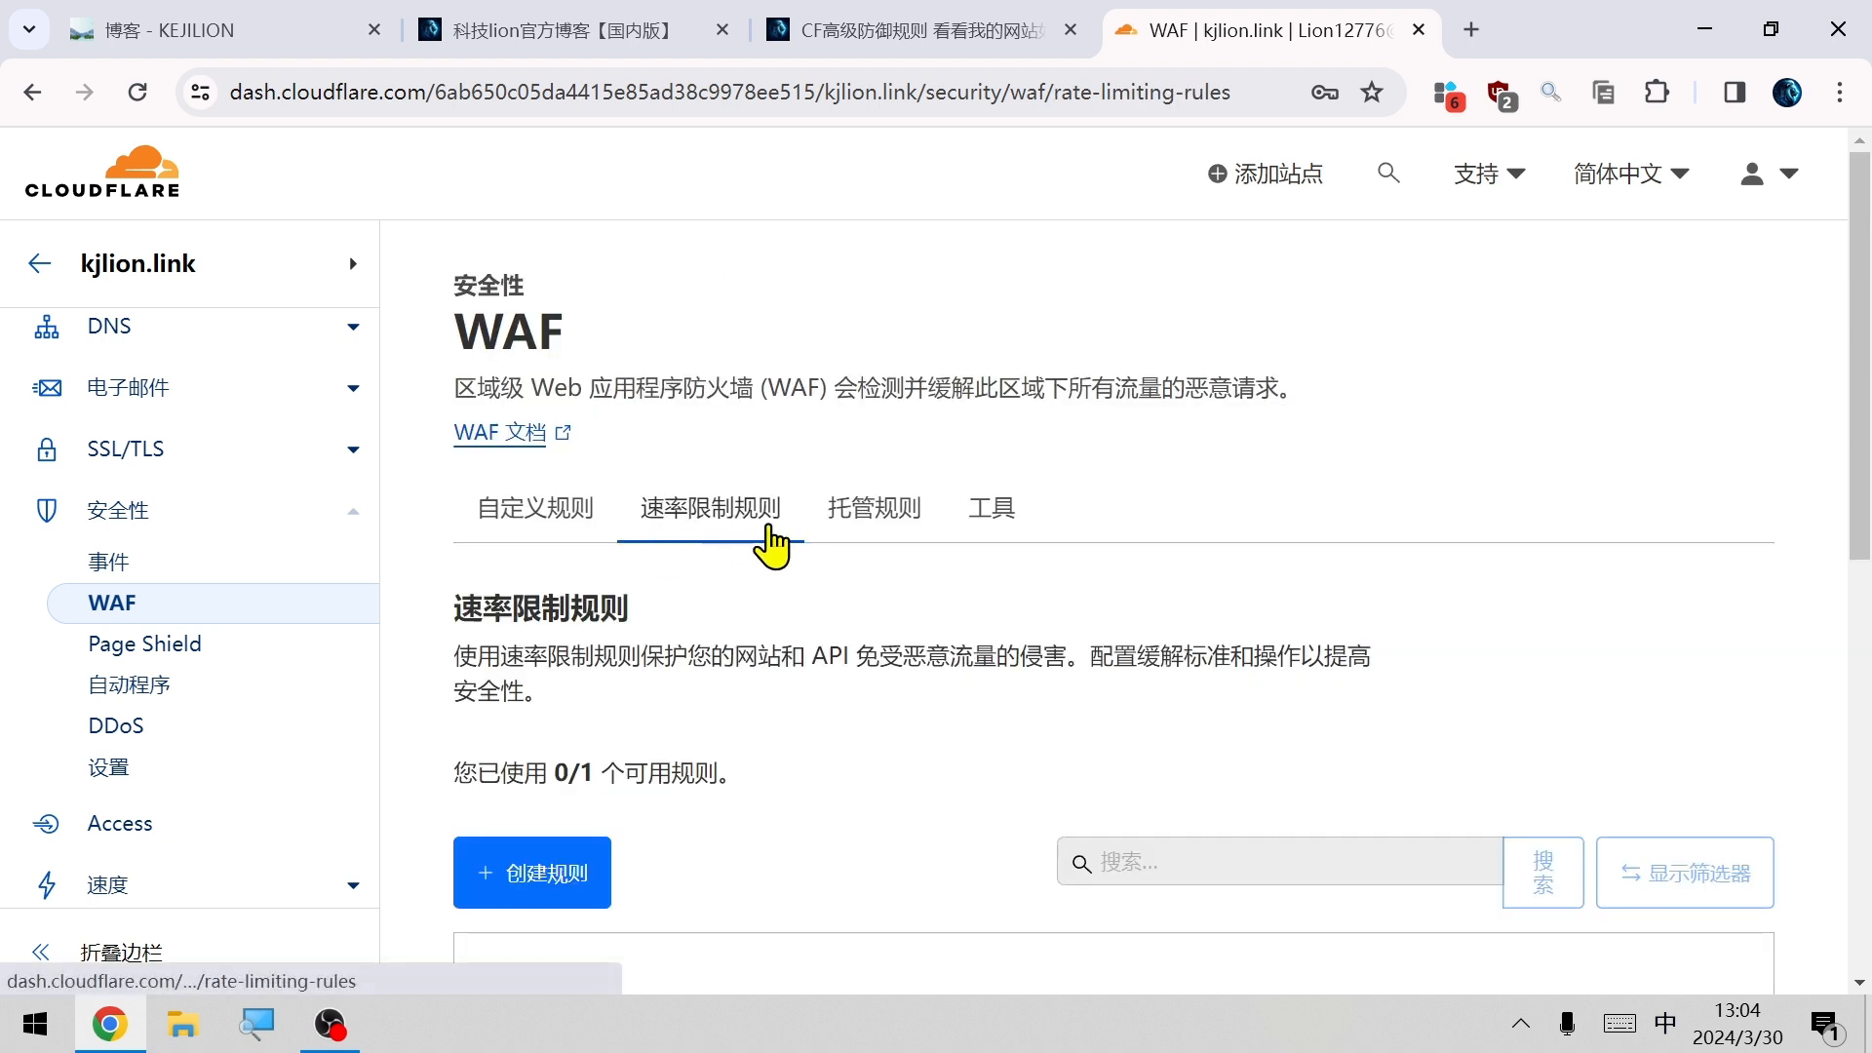
scroll(786, 543, "down", 3)
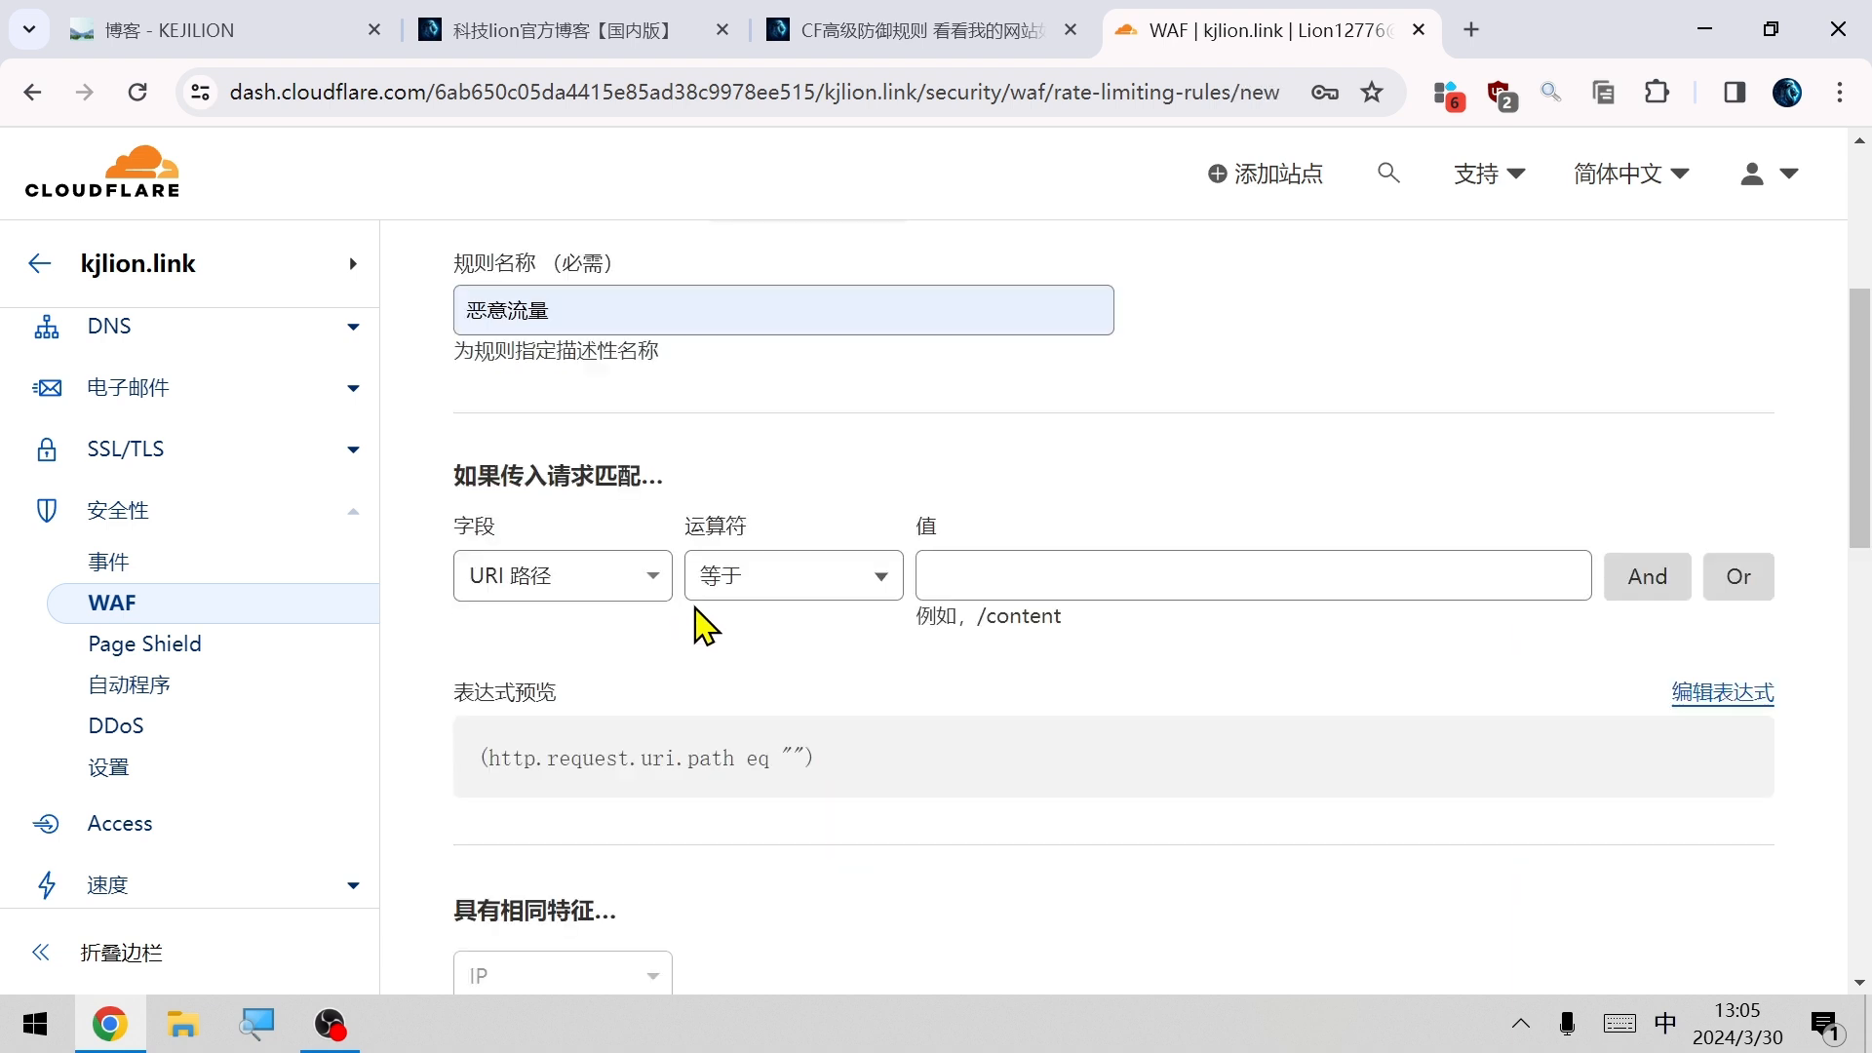
left_click(710, 589)
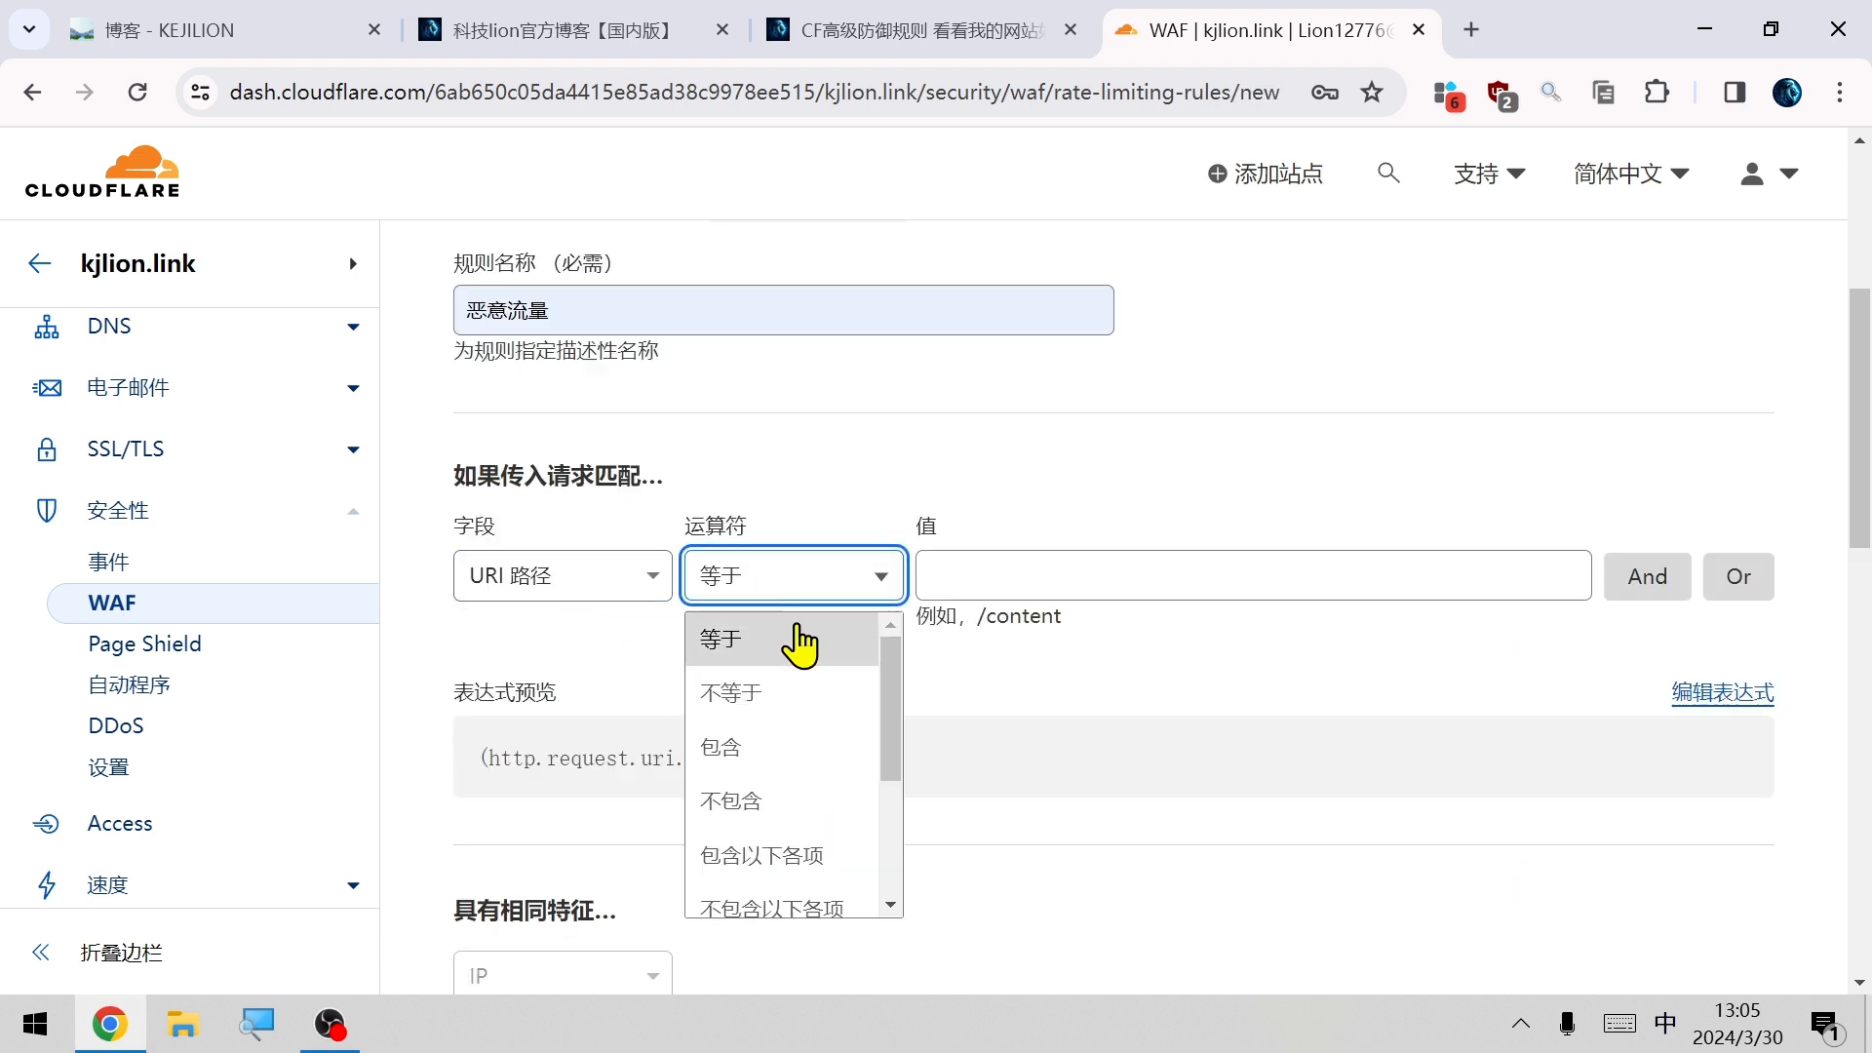
left_click(785, 748)
left_click(969, 585)
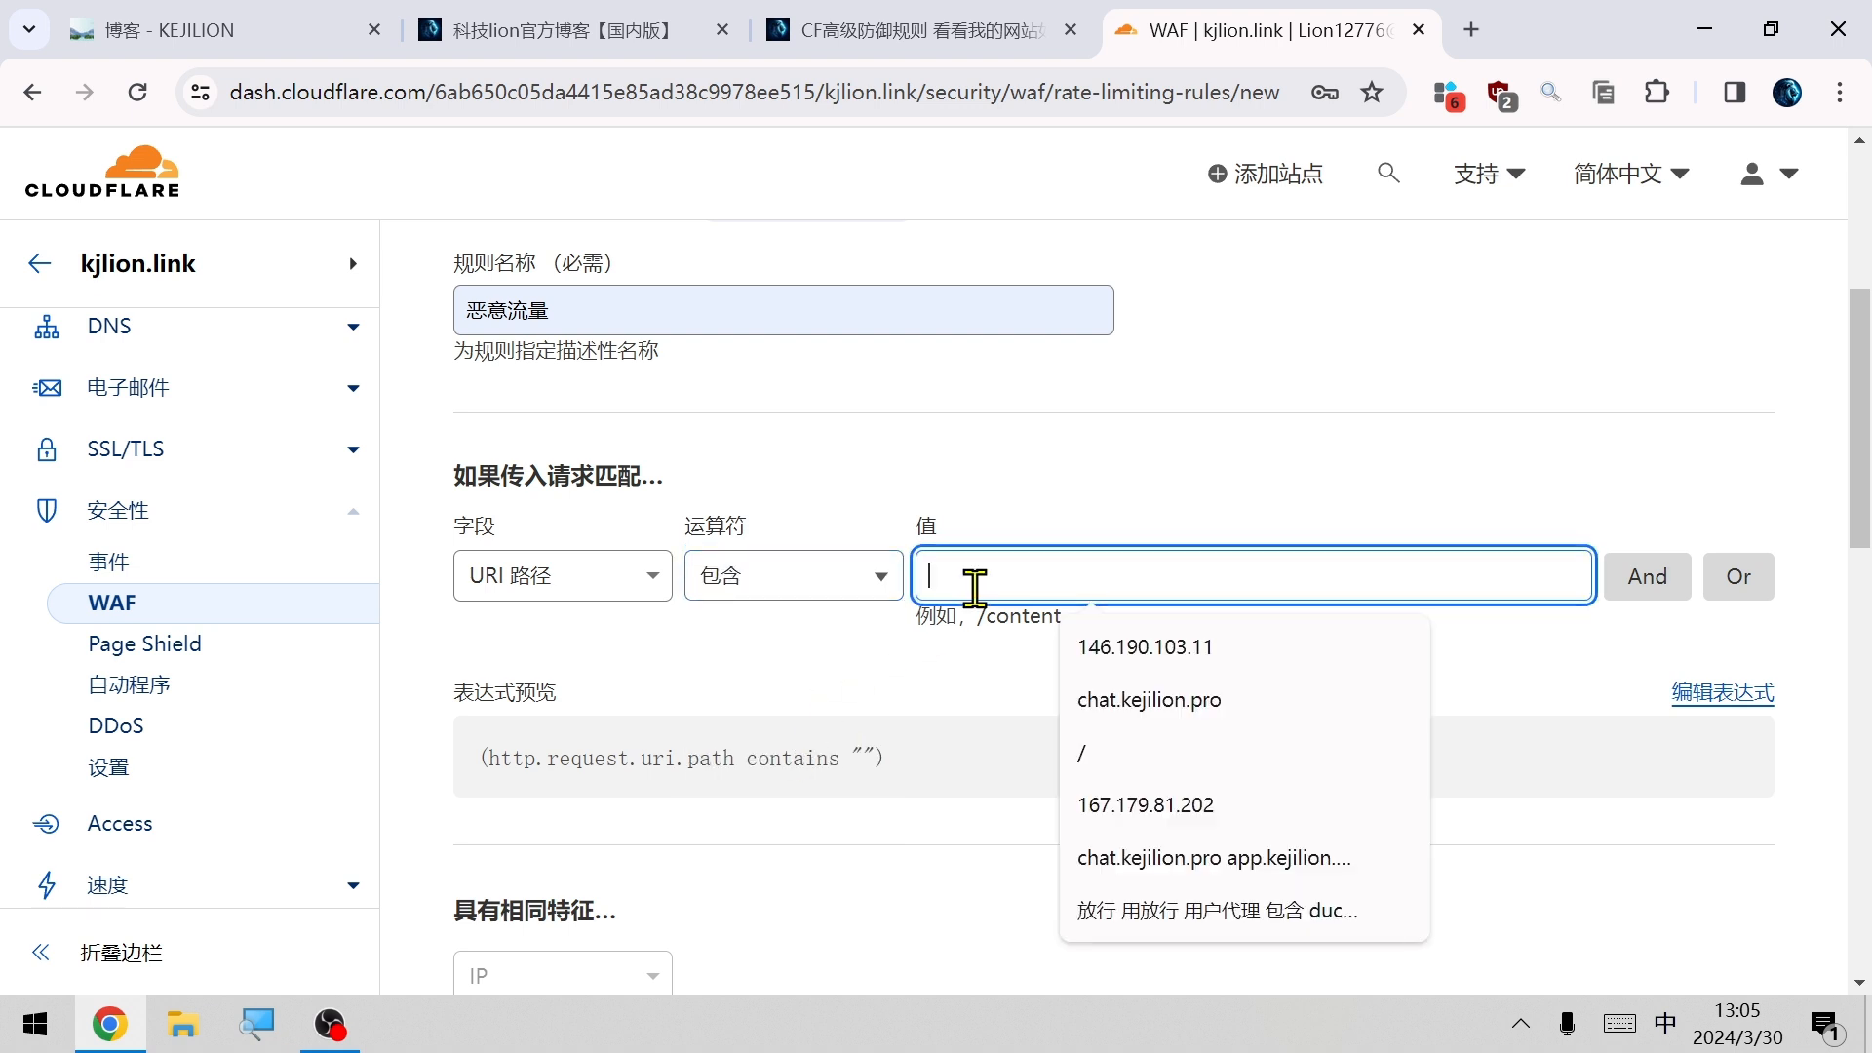
type("/")
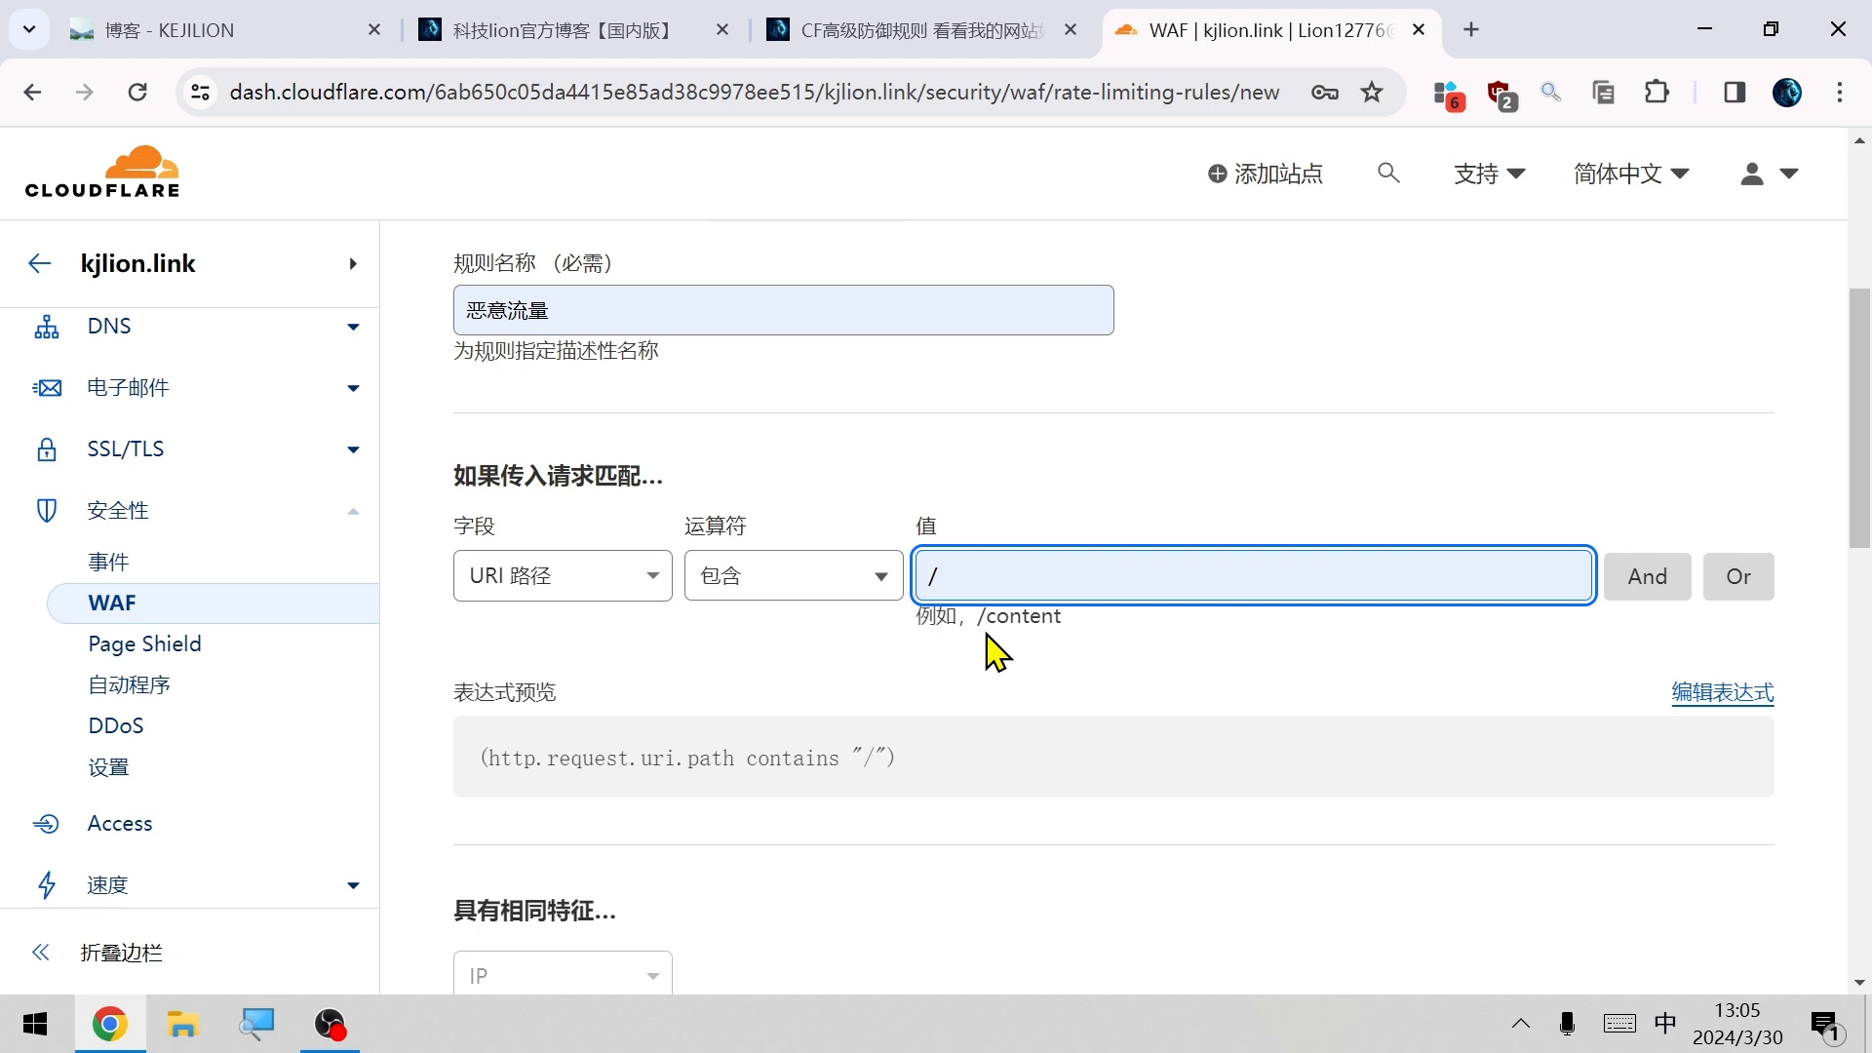
Set the rate limiting rule's threshold to 200 requests within 10 秒钟.
scroll(1012, 656, "down", 5)
left_click(533, 629)
type("200")
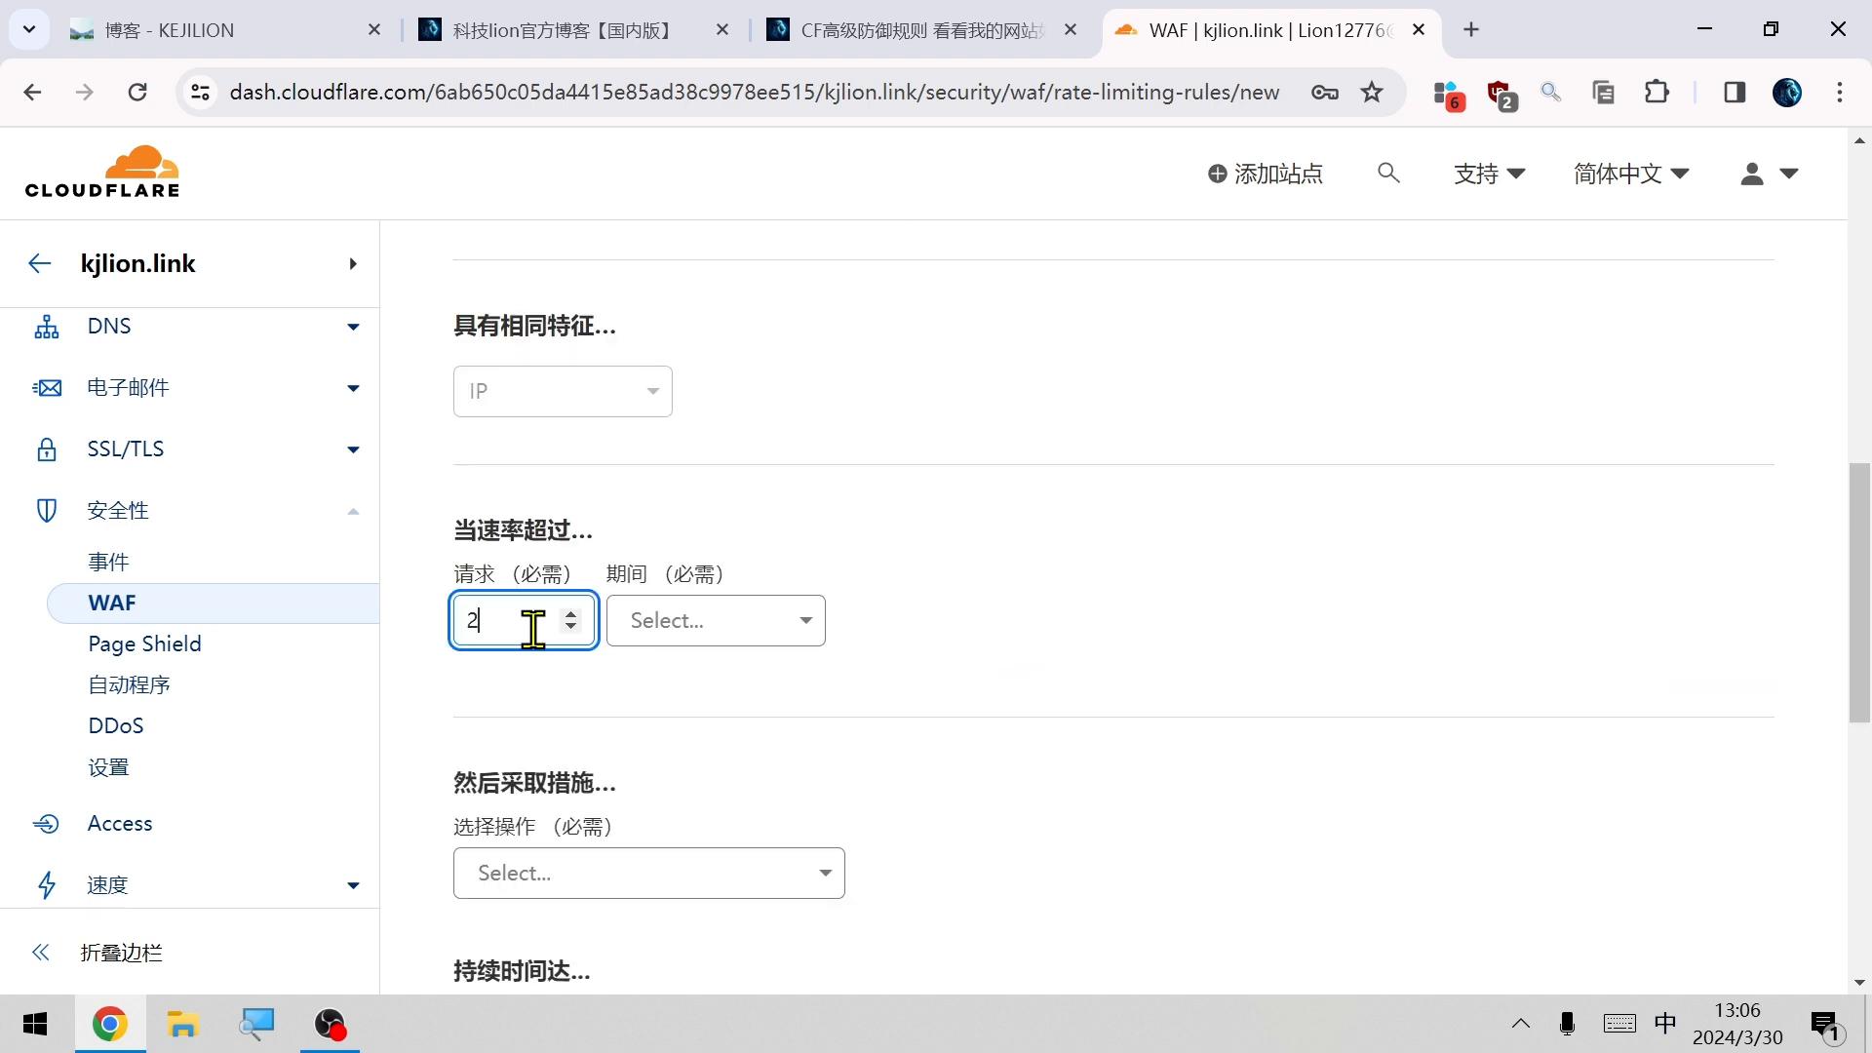
left_click(694, 634)
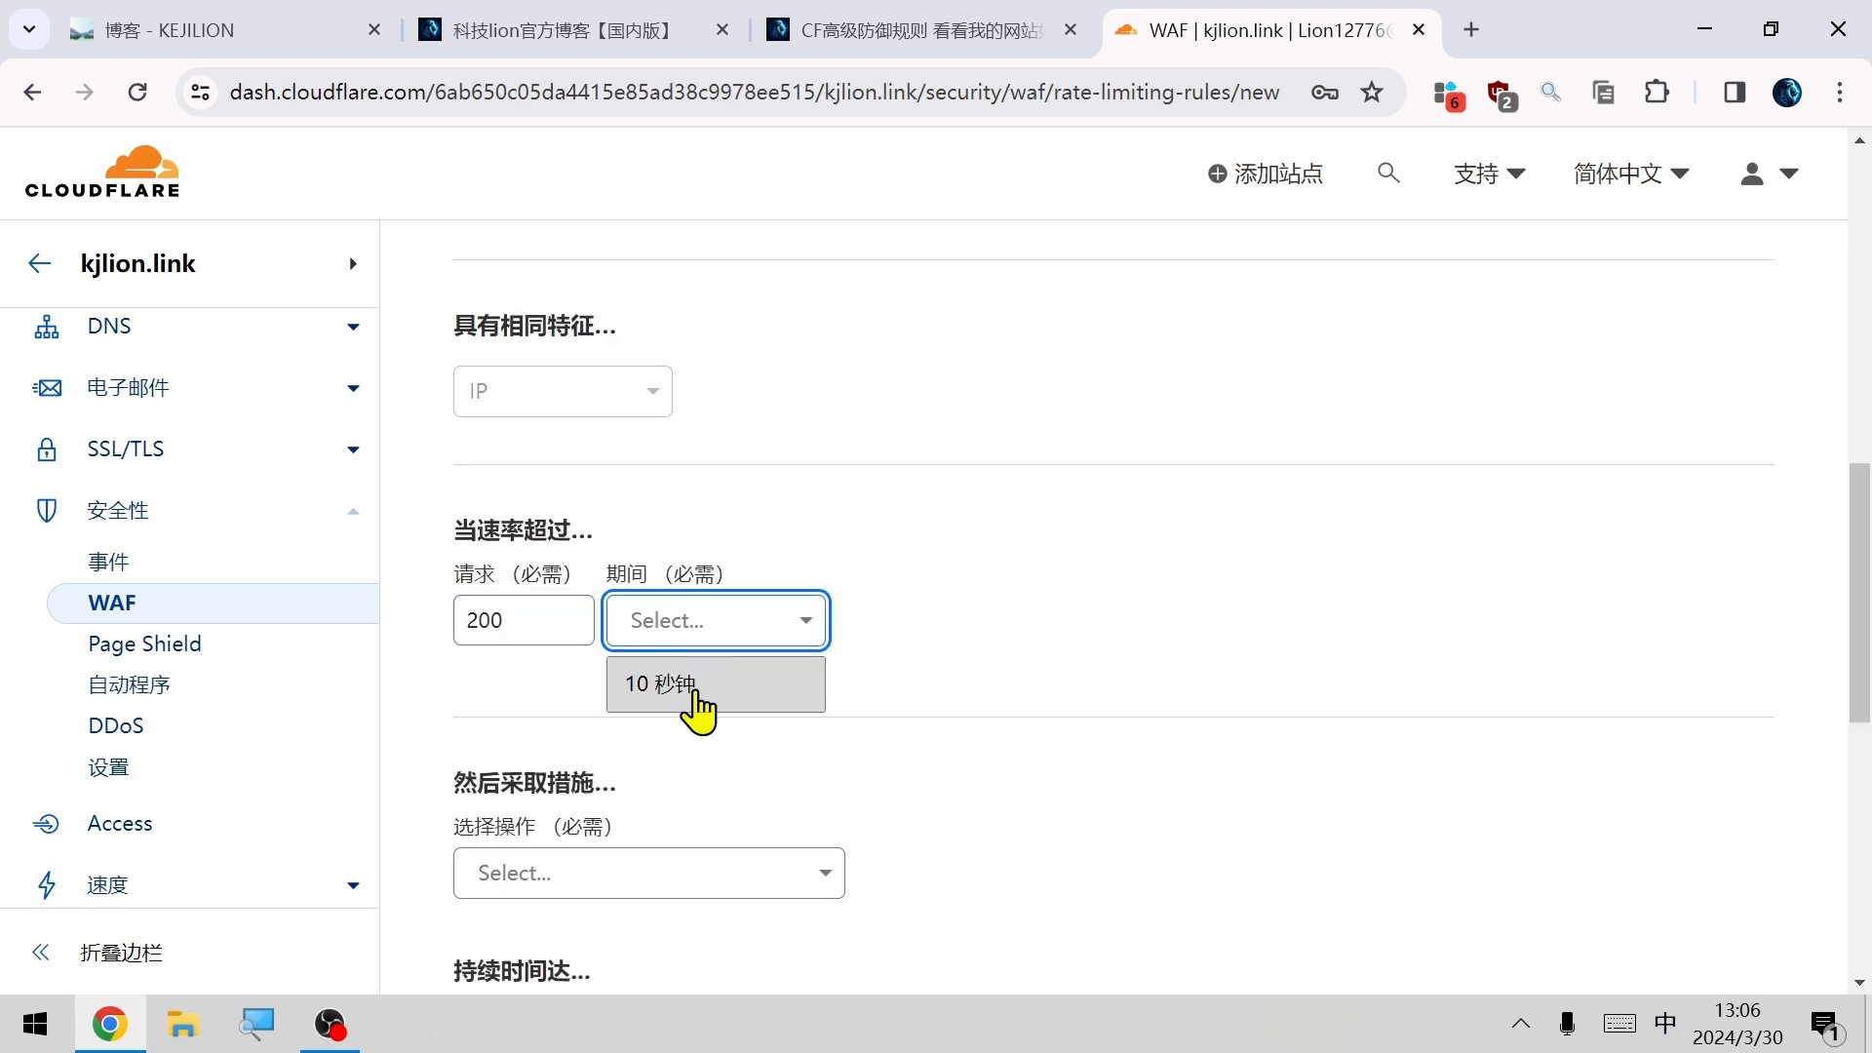
left_click(698, 691)
Set the rate limiting rule's action to 阻止 for a duration of 10 秒钟, and deploy the rule.
scroll(780, 683, "down", 1)
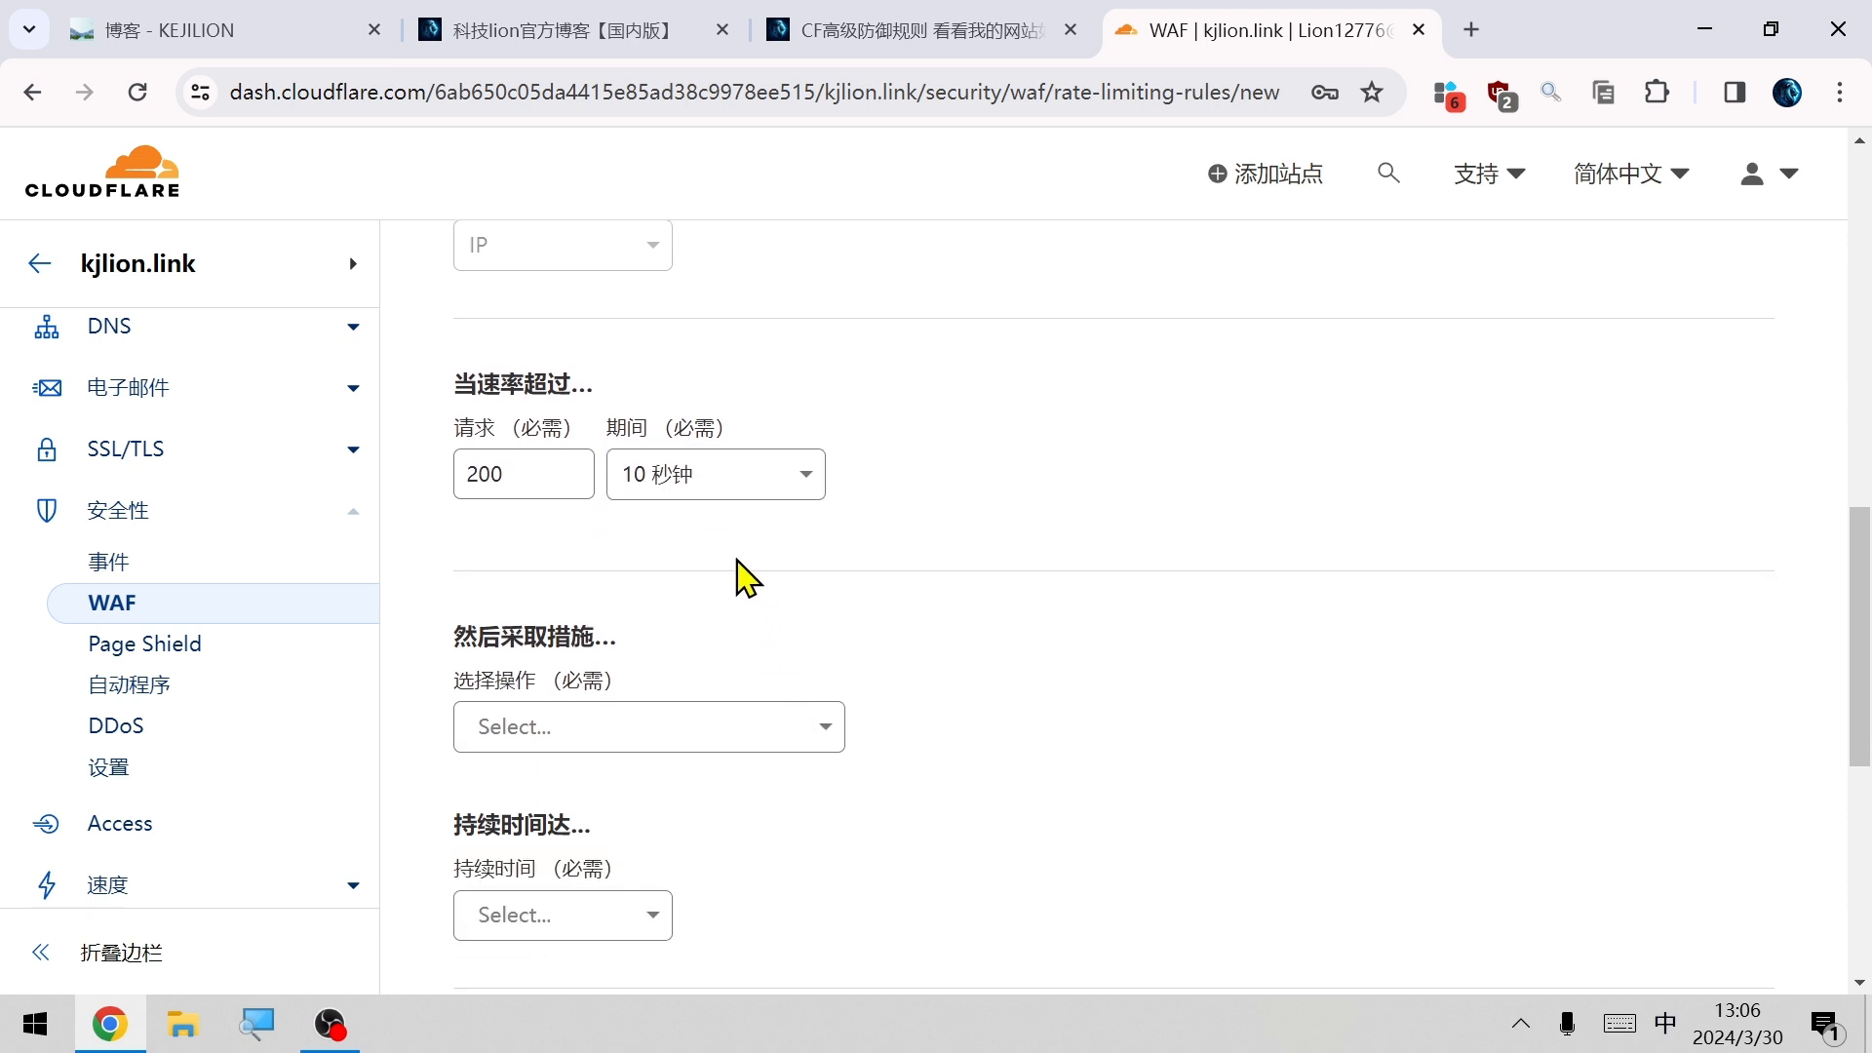
left_click(635, 752)
left_click(627, 757)
scroll(627, 757, "down", 1)
left_click(601, 788)
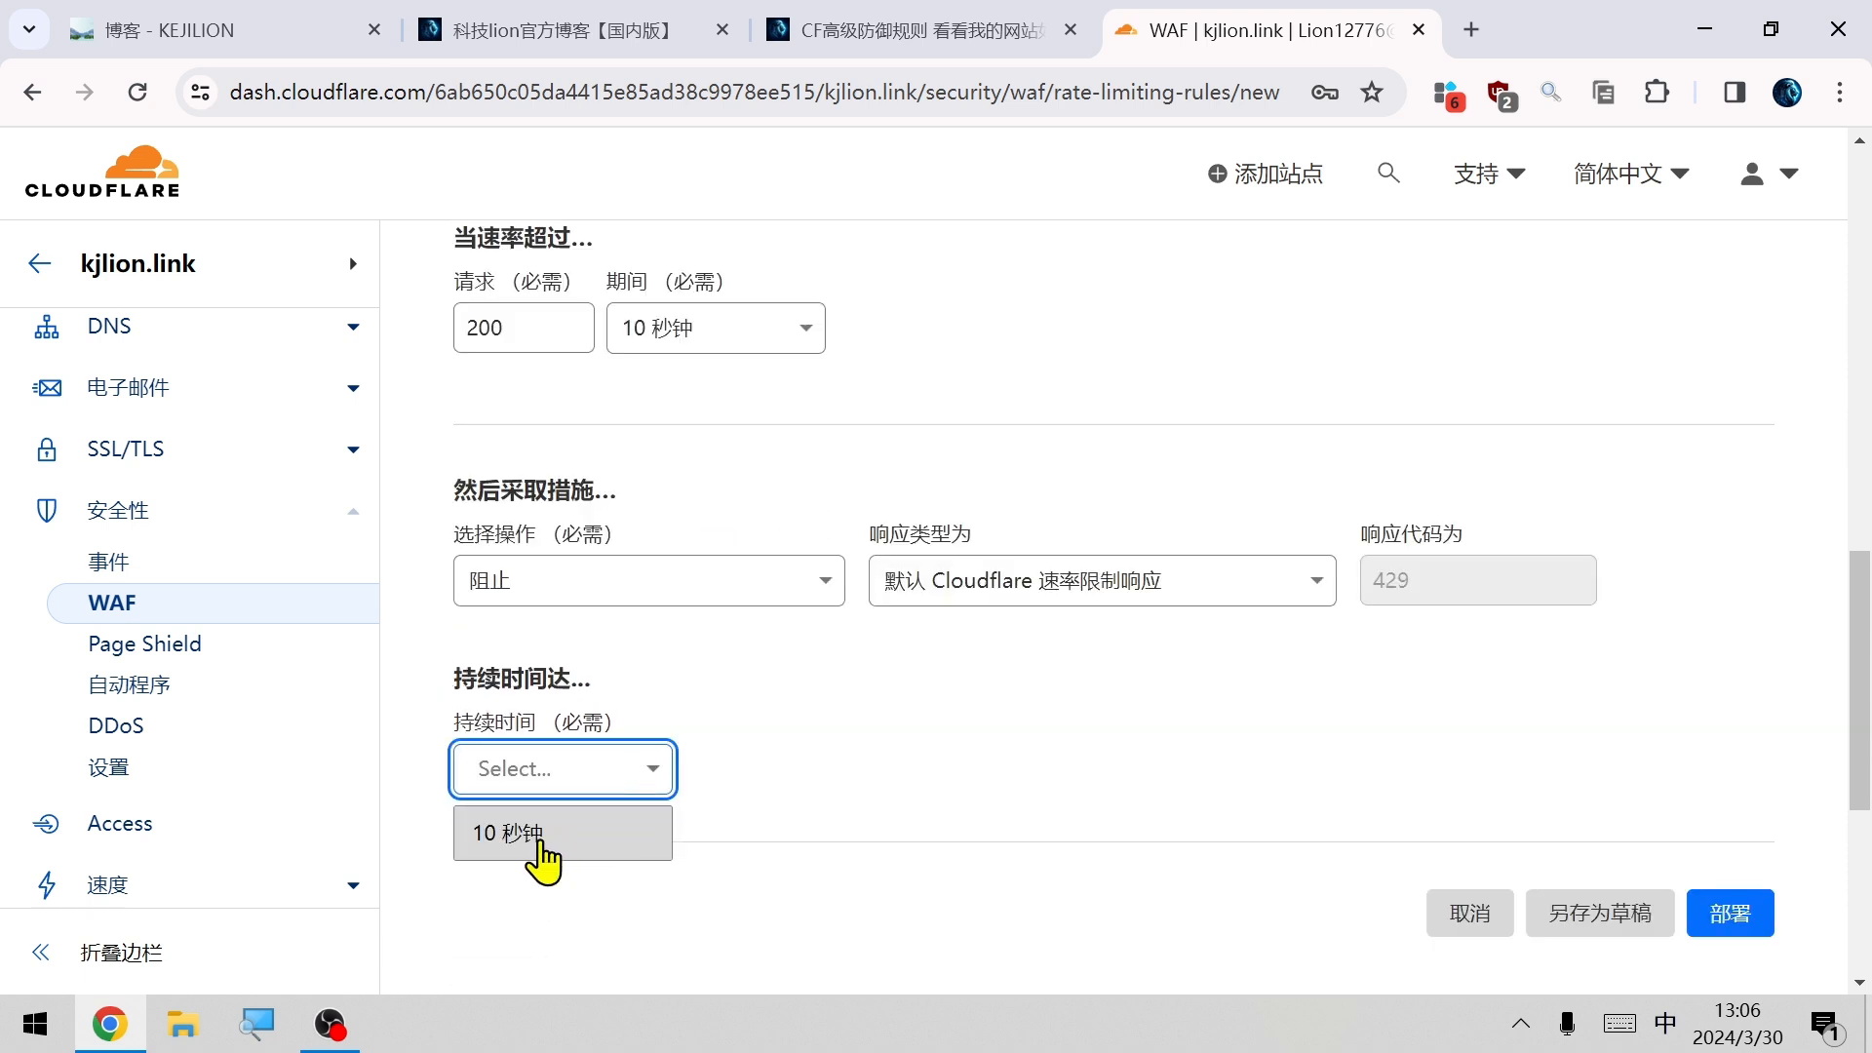
left_click(534, 837)
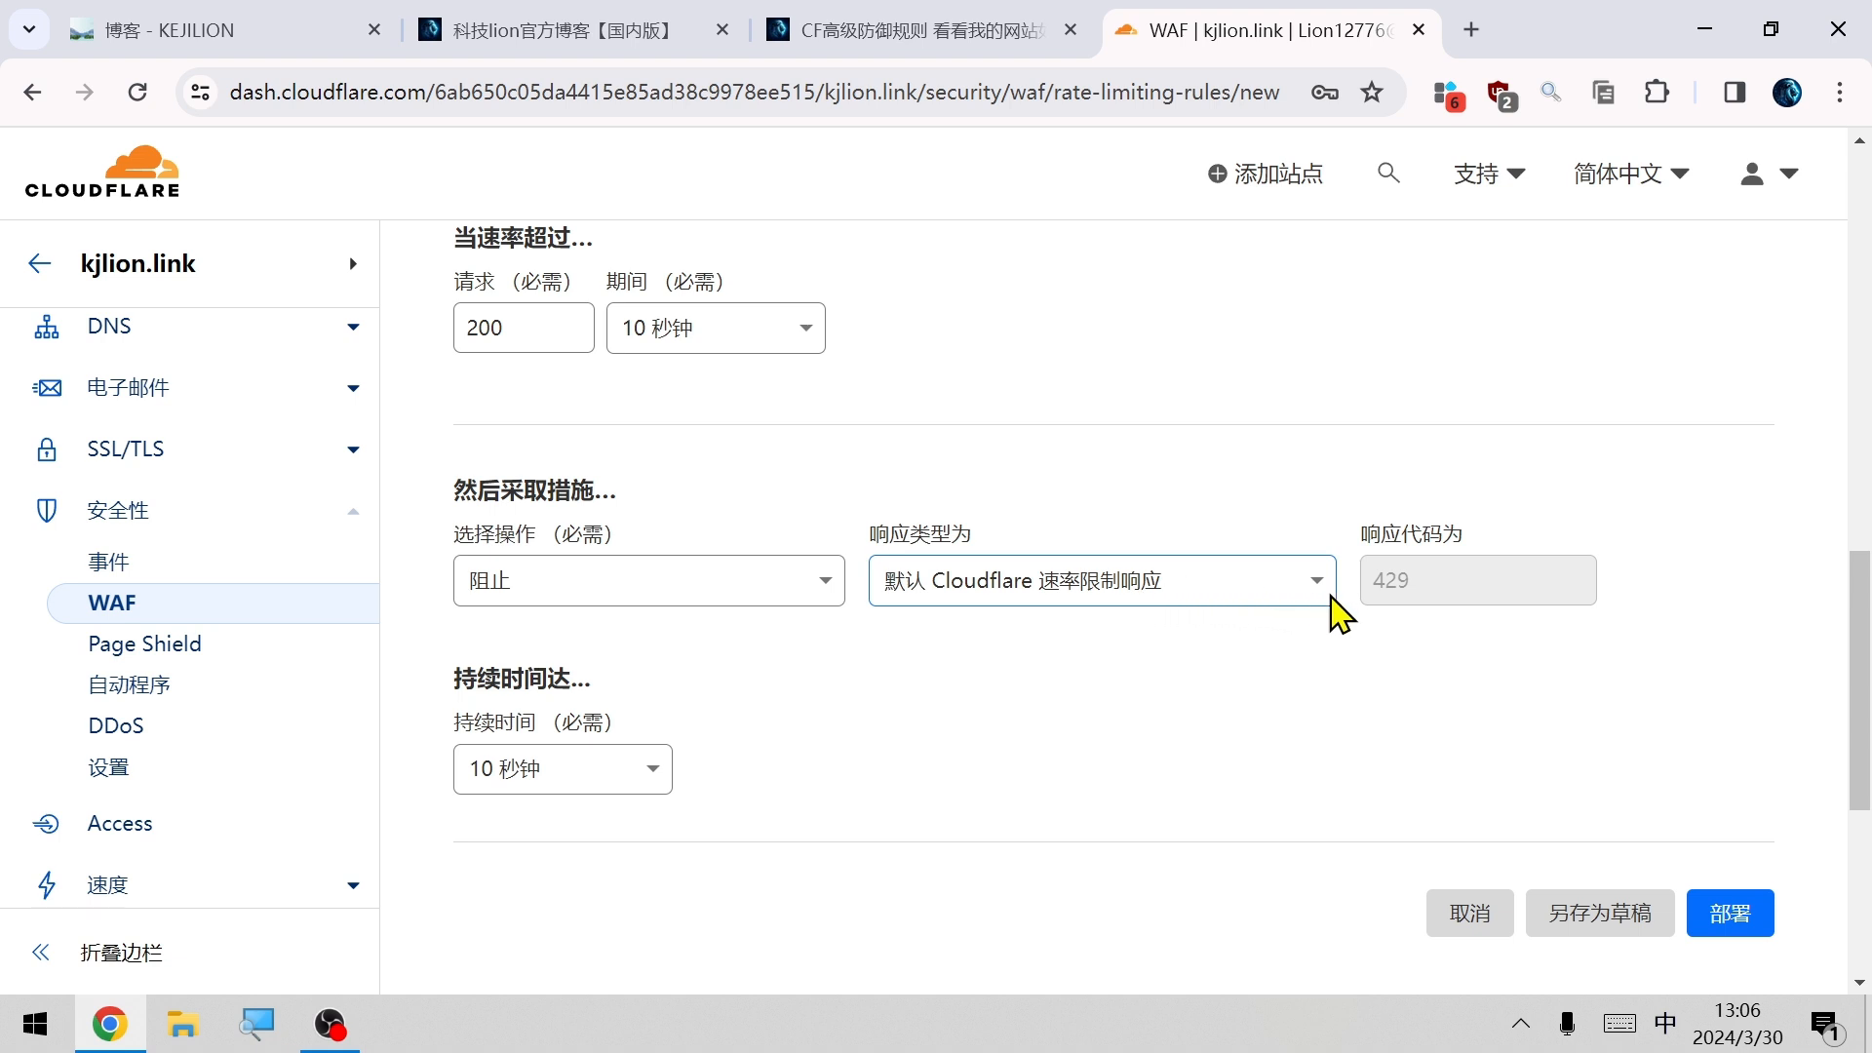
left_click(1732, 926)
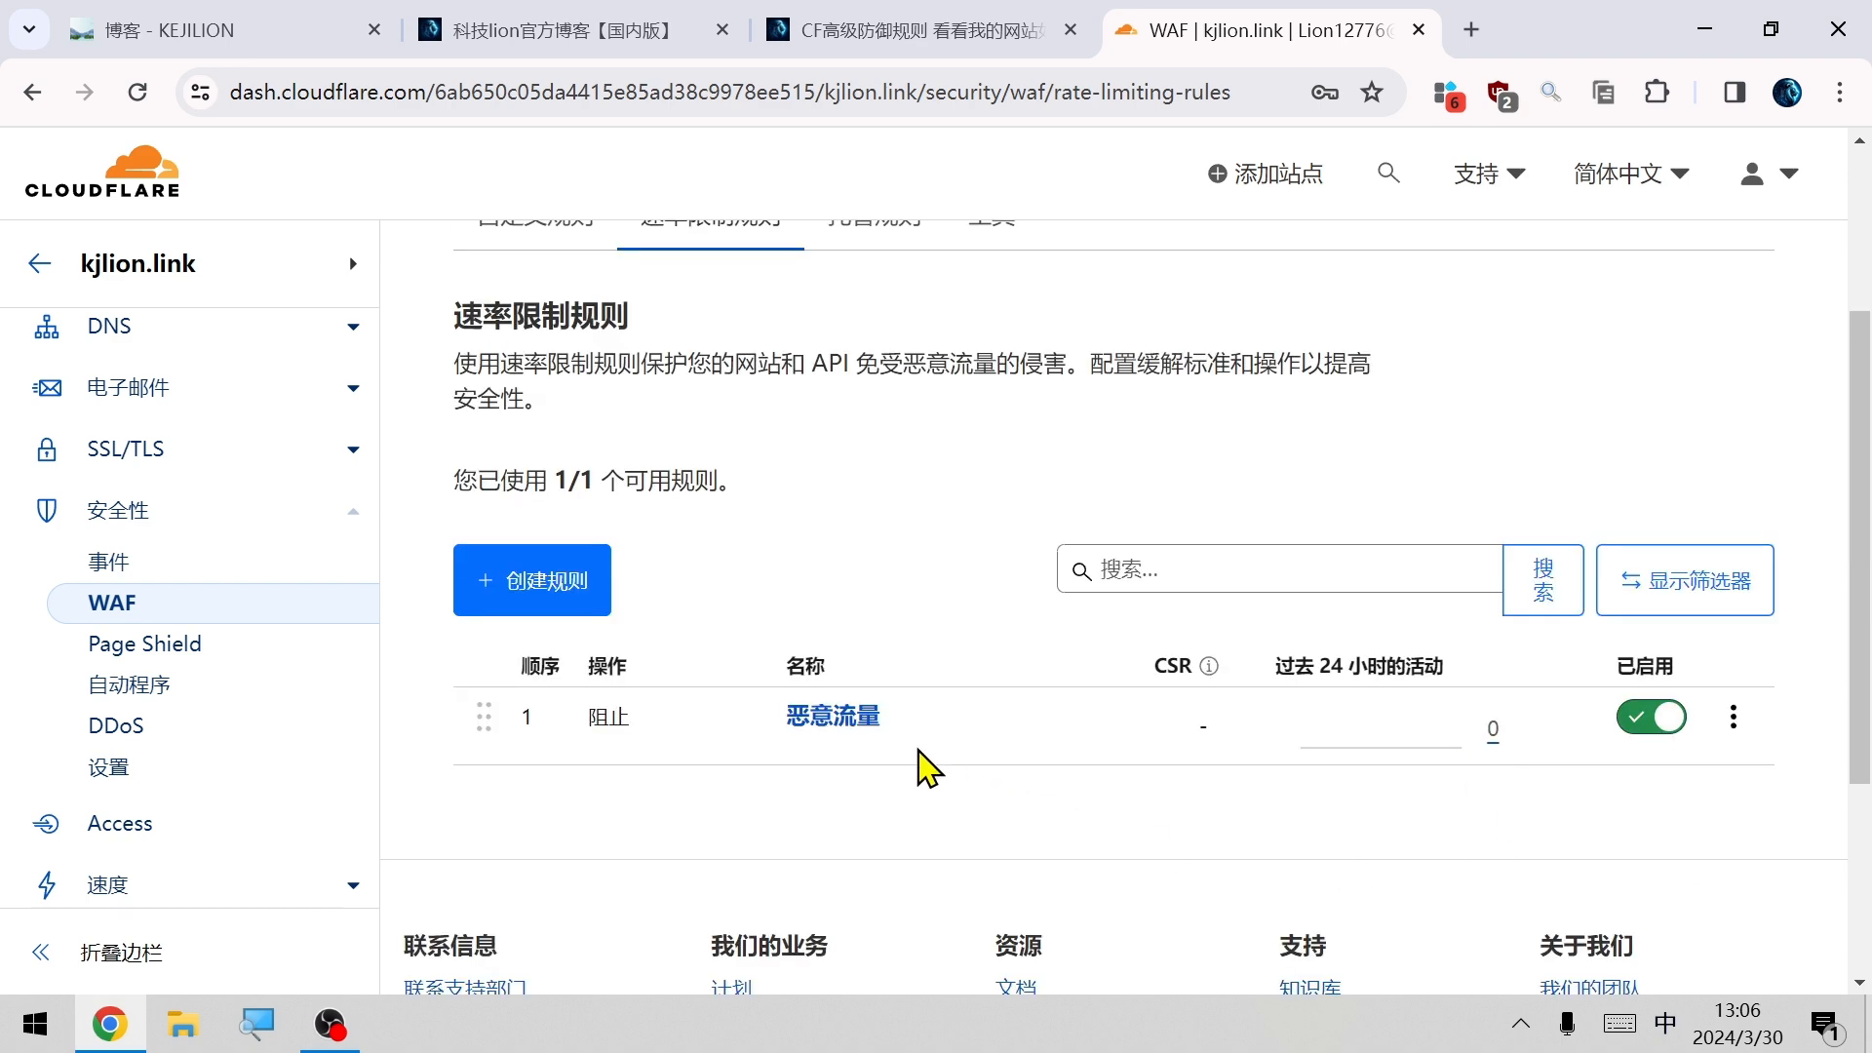
Return to the blog article about the advanced Cloudflare WAF rules.
scroll(1375, 794, "up", 2)
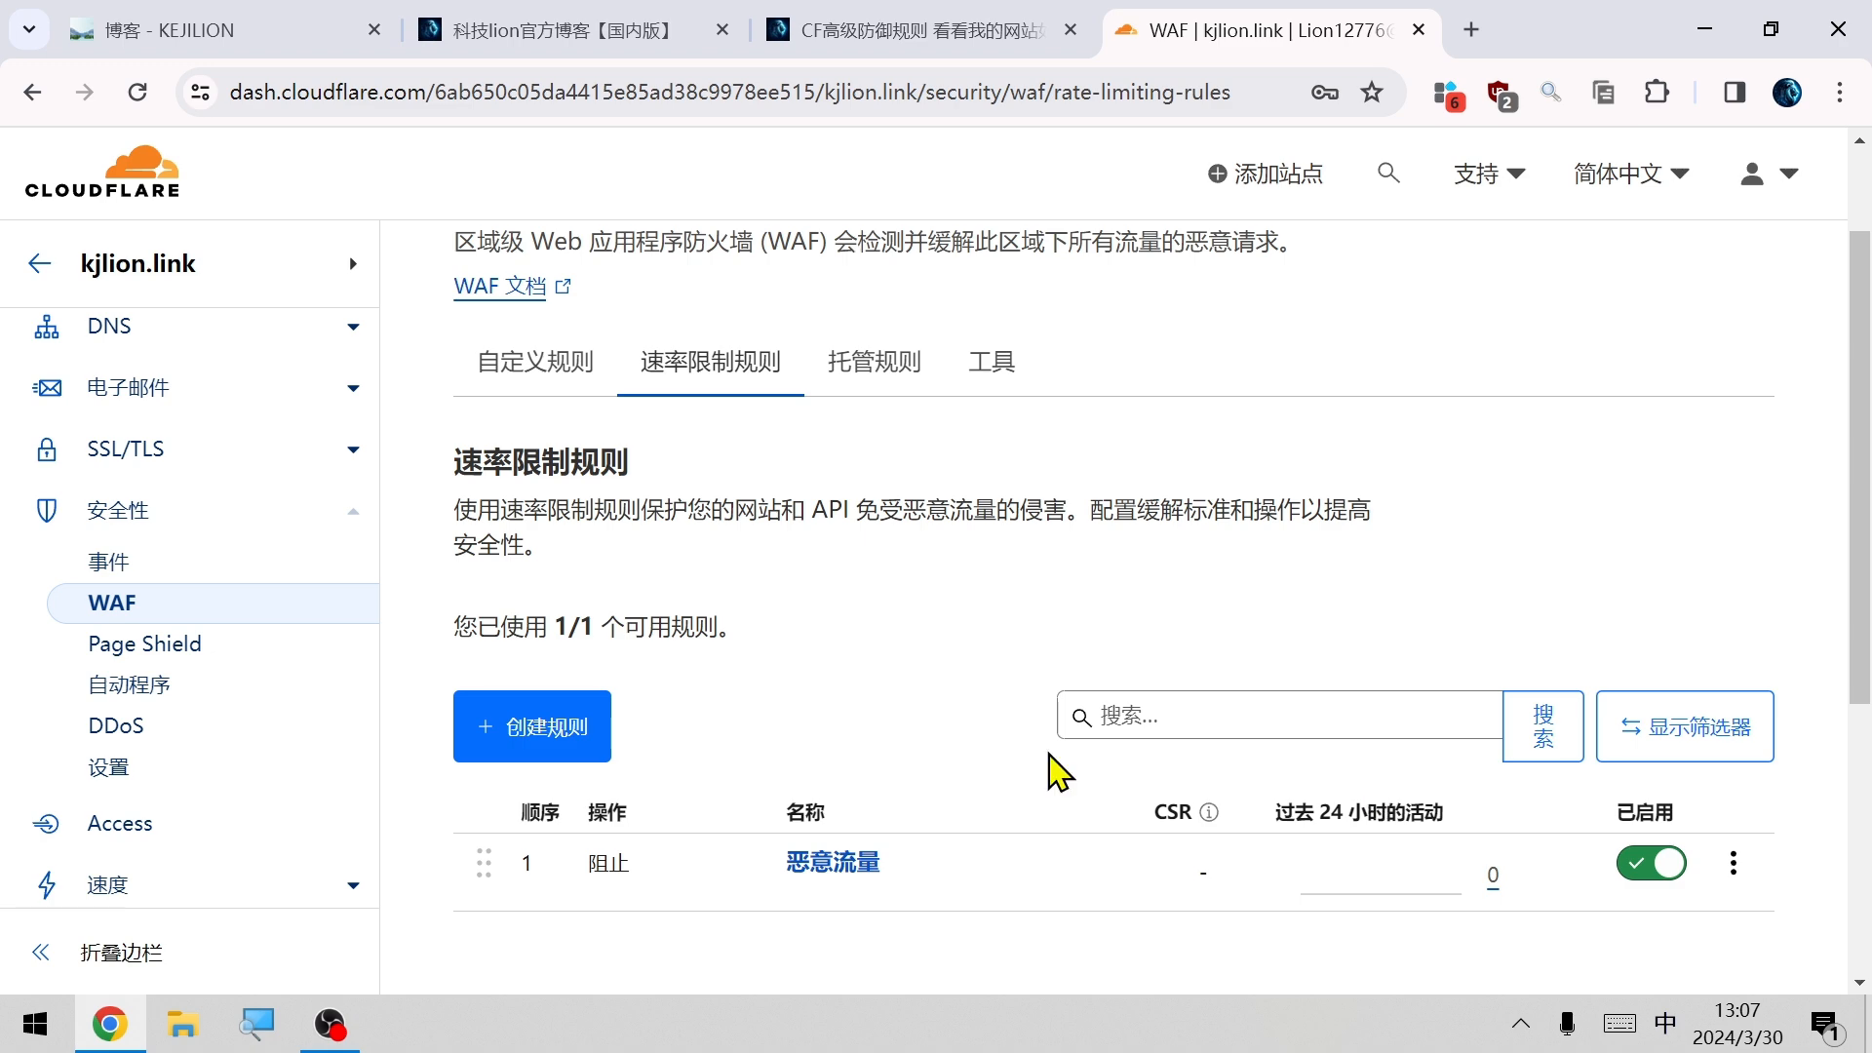
left_click(920, 31)
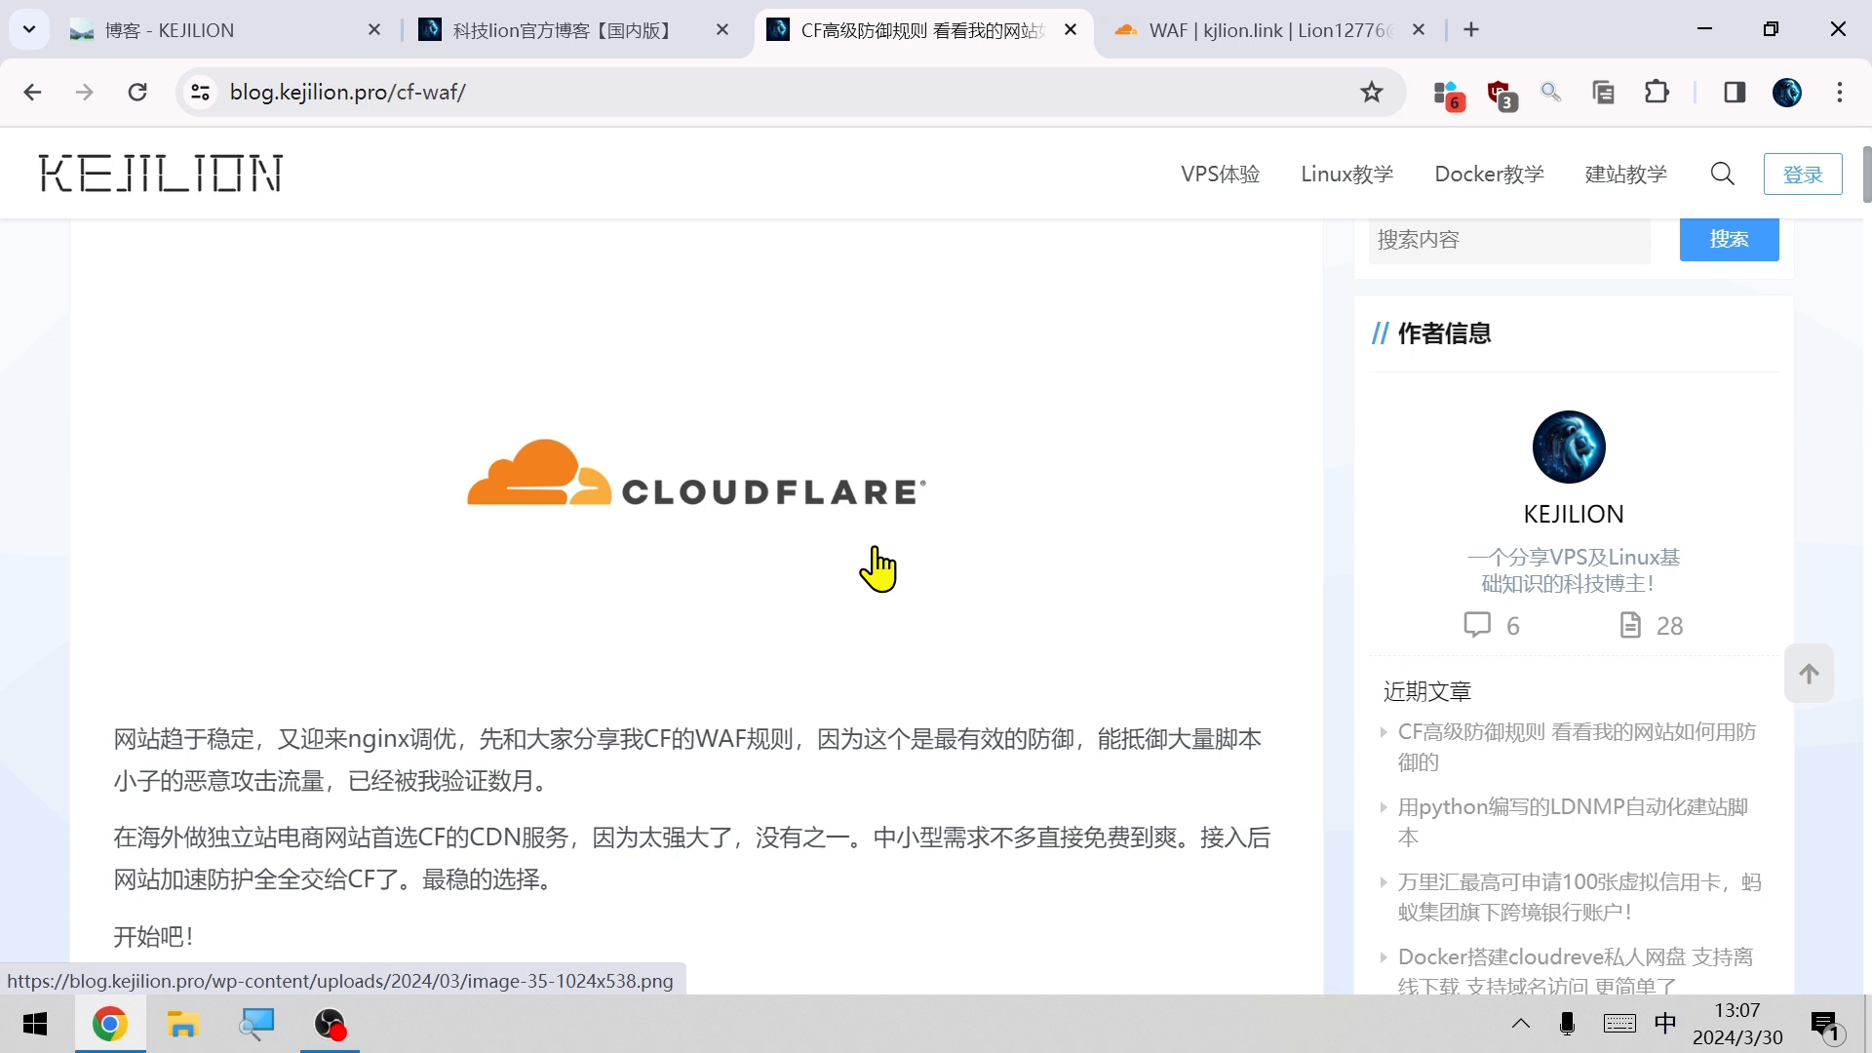